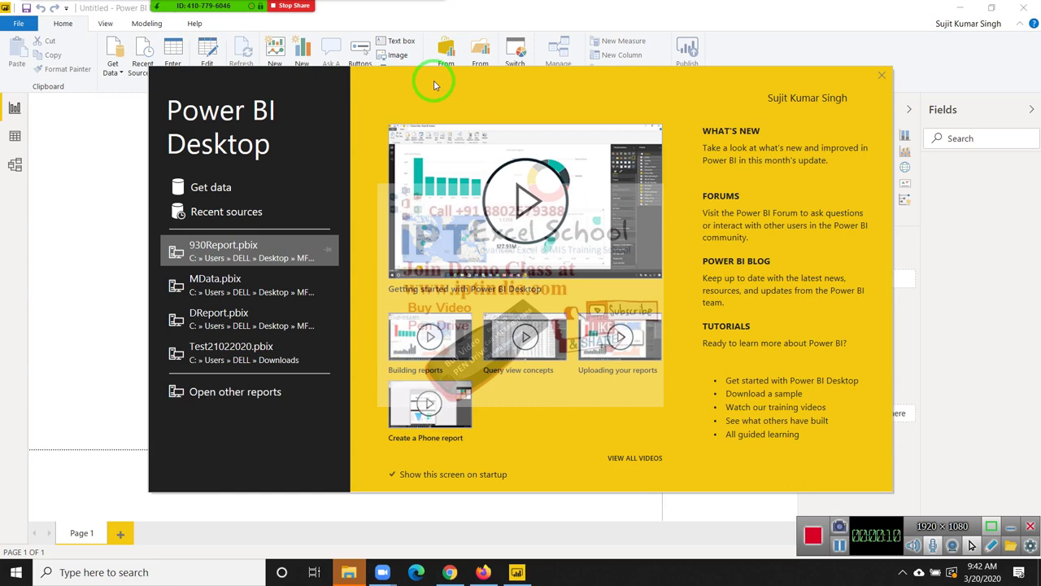
Read the unread WhatsApp chat, close and leave the WhatsApp tab, then minimise Chrome
click(449, 574)
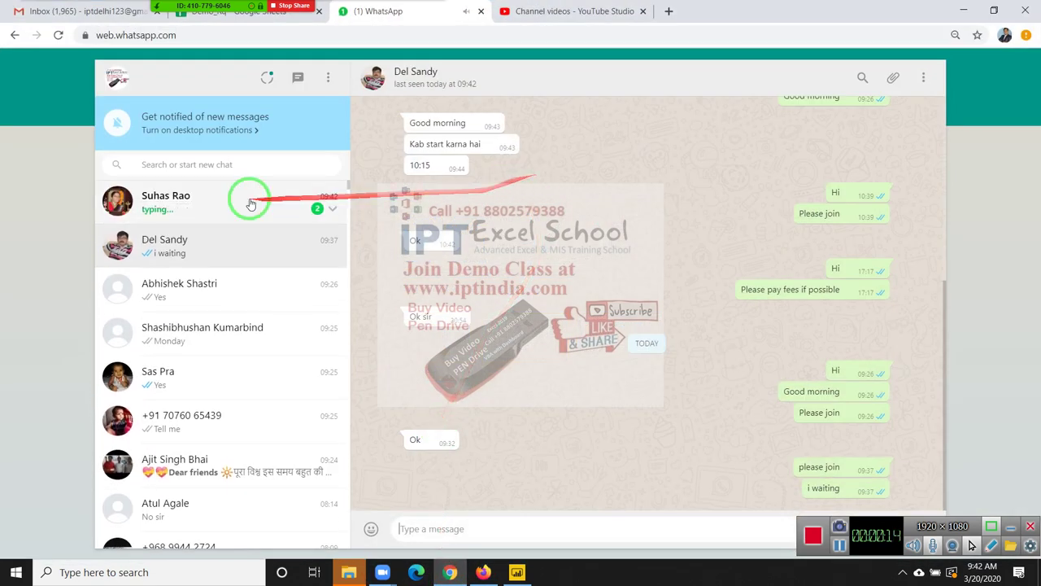
click(267, 220)
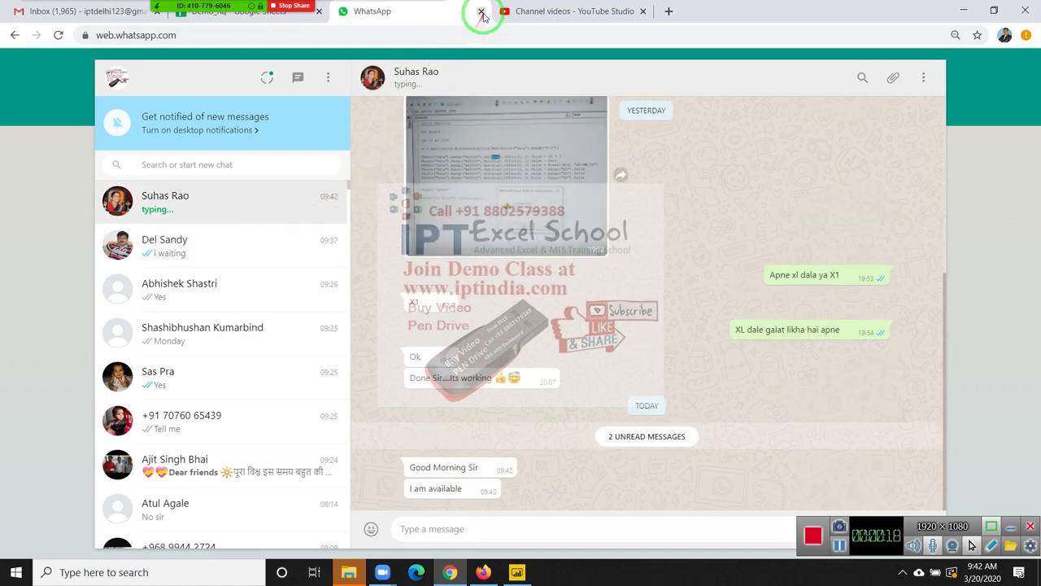
click(481, 12)
click(578, 111)
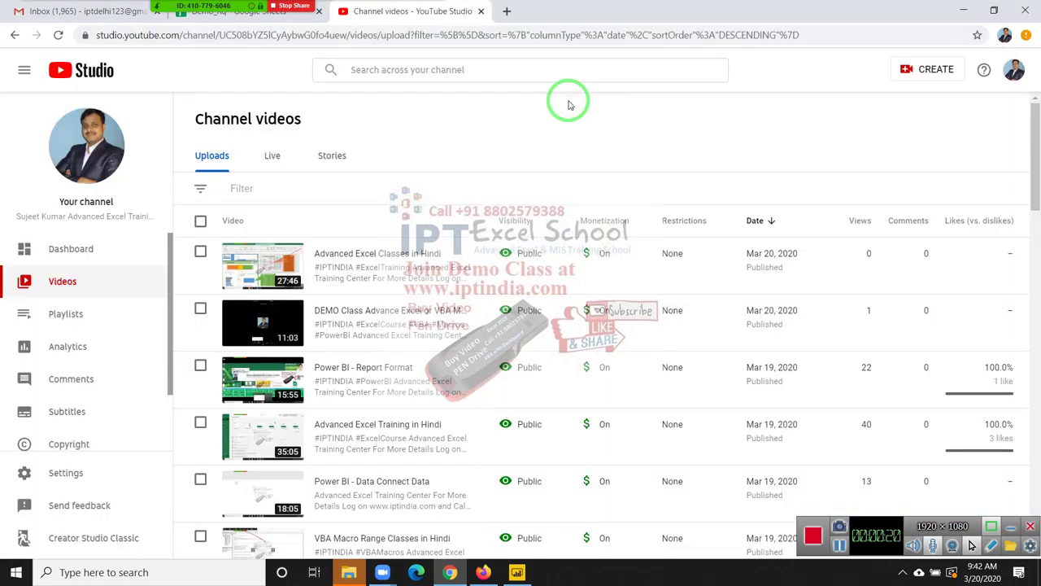
key(super+d)
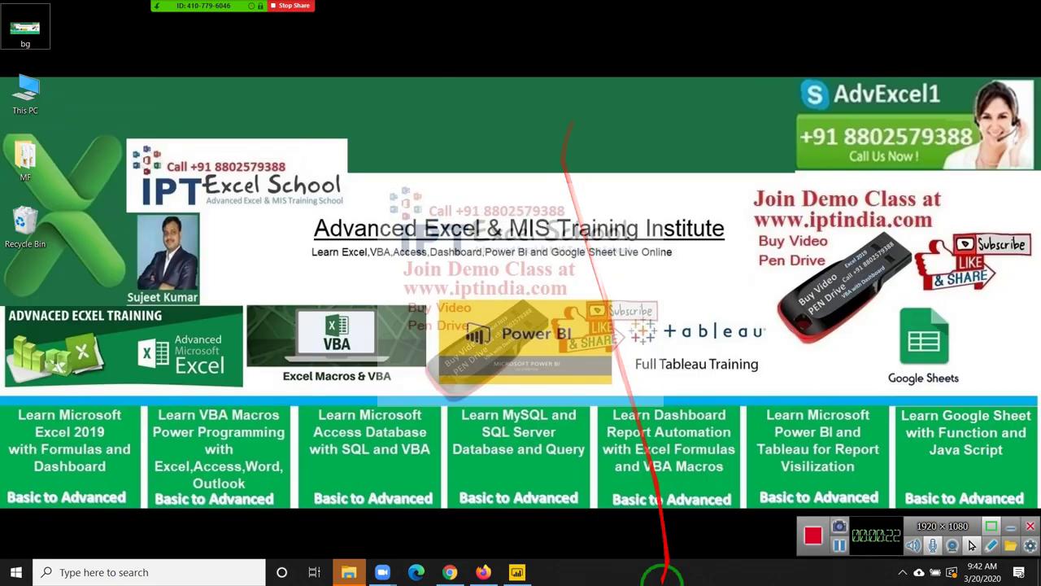
In Power BI, connect to the DD.xlsx Excel workbook through Get data
click(516, 572)
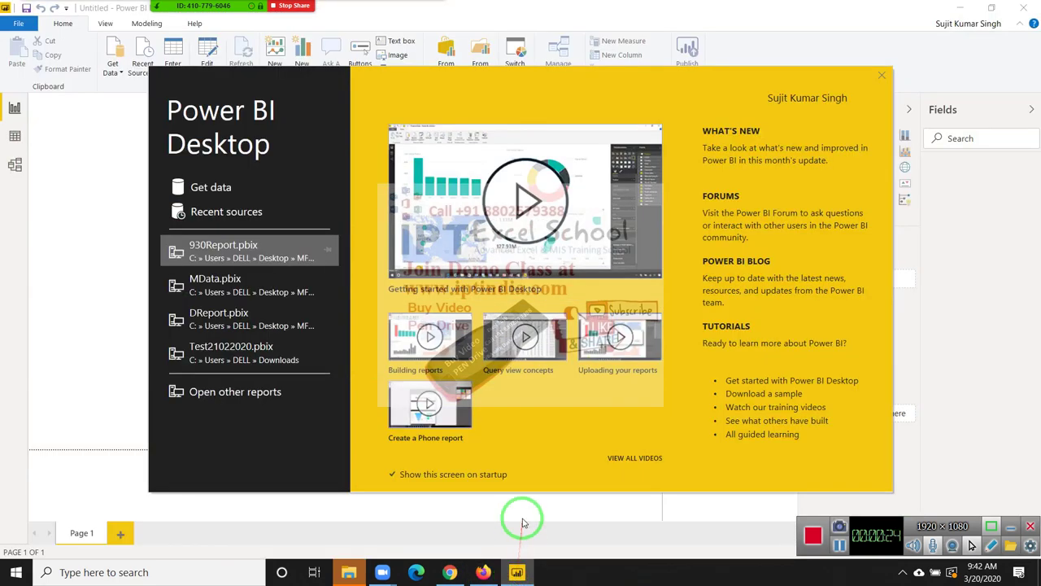
click(221, 194)
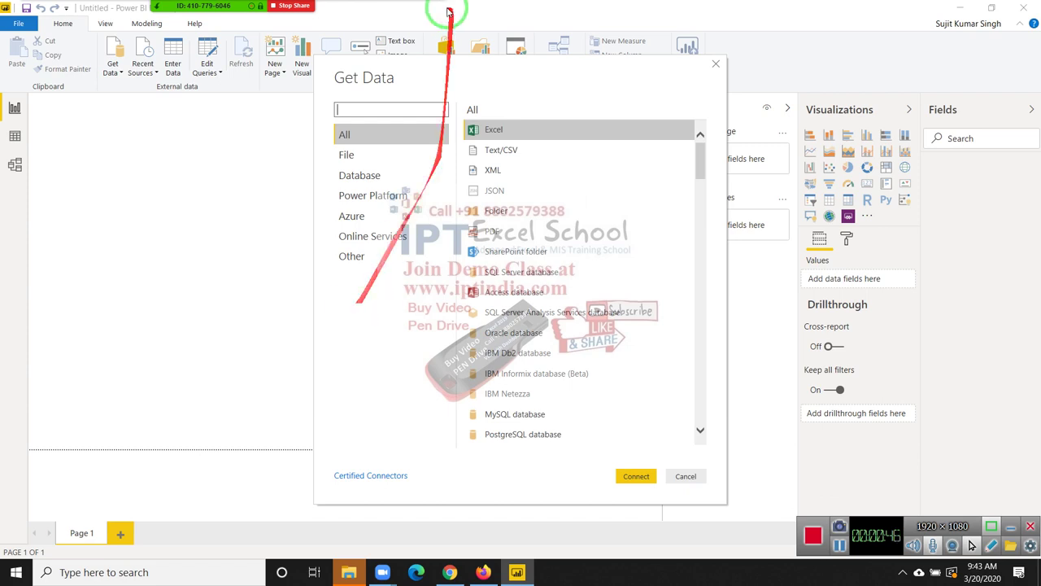
click(637, 477)
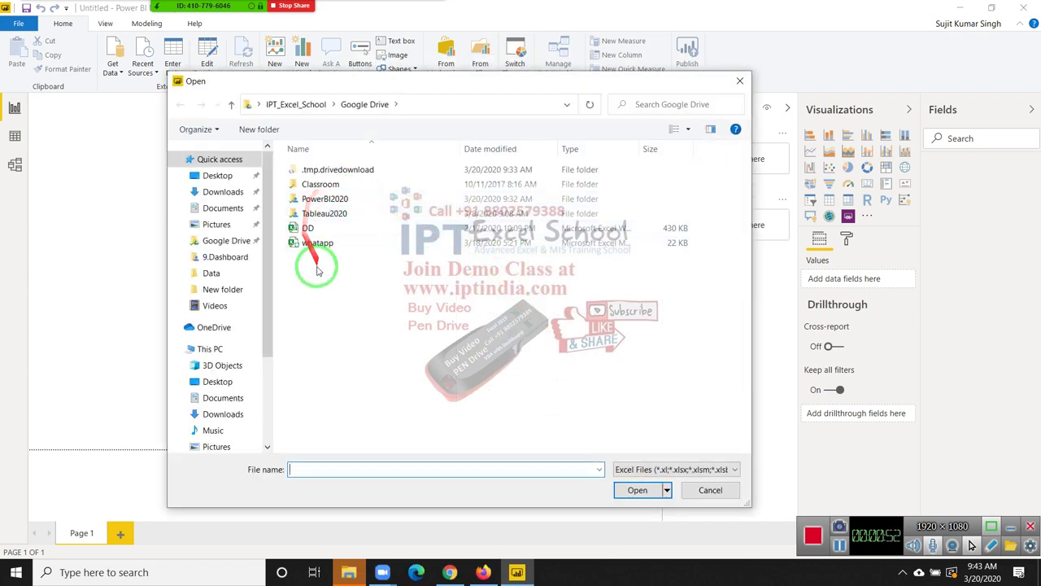
click(309, 228)
click(643, 489)
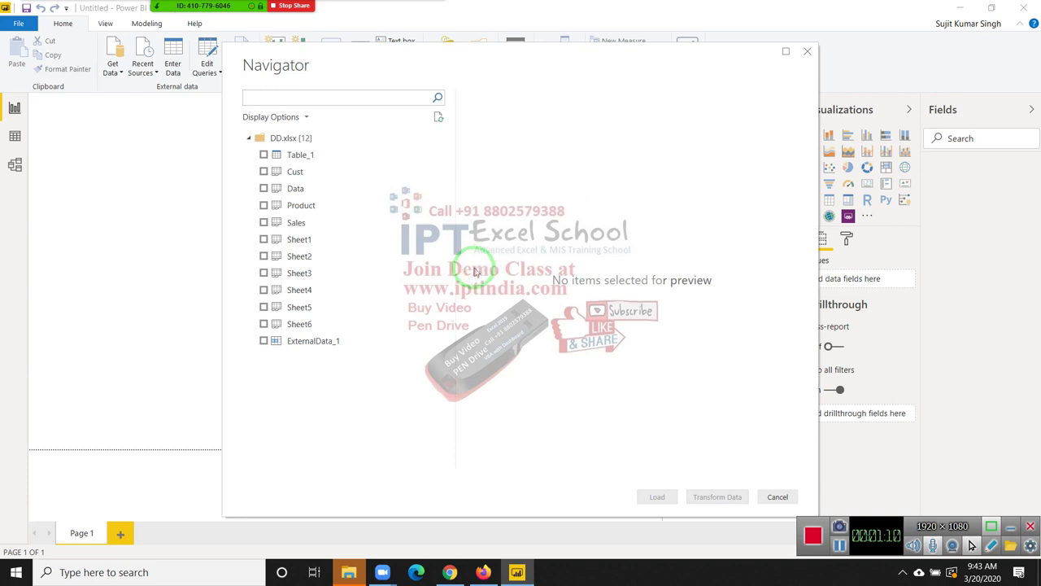
Tick the Data sheet in Navigator and load it into the report
click(265, 189)
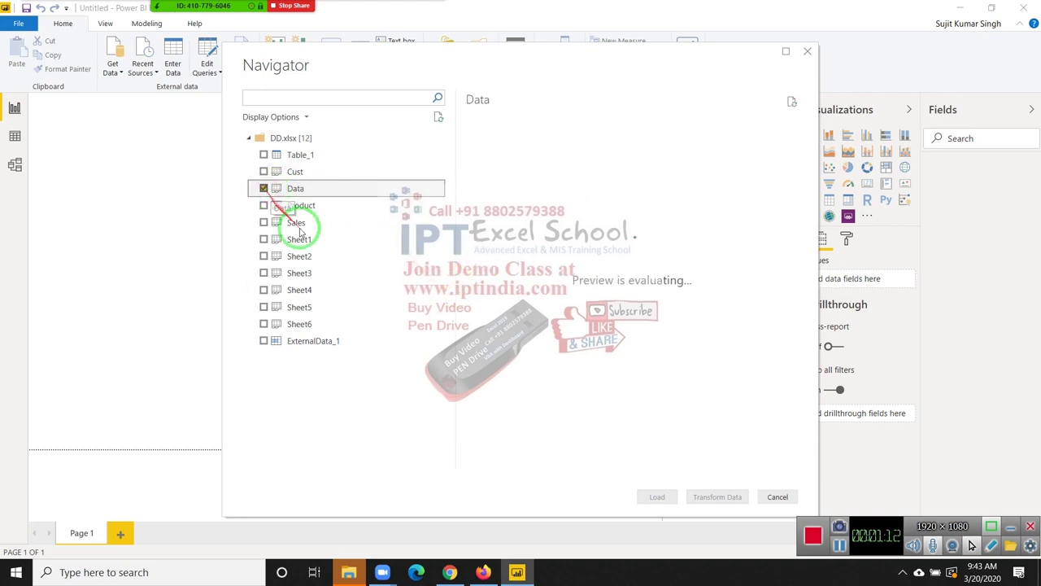
click(658, 496)
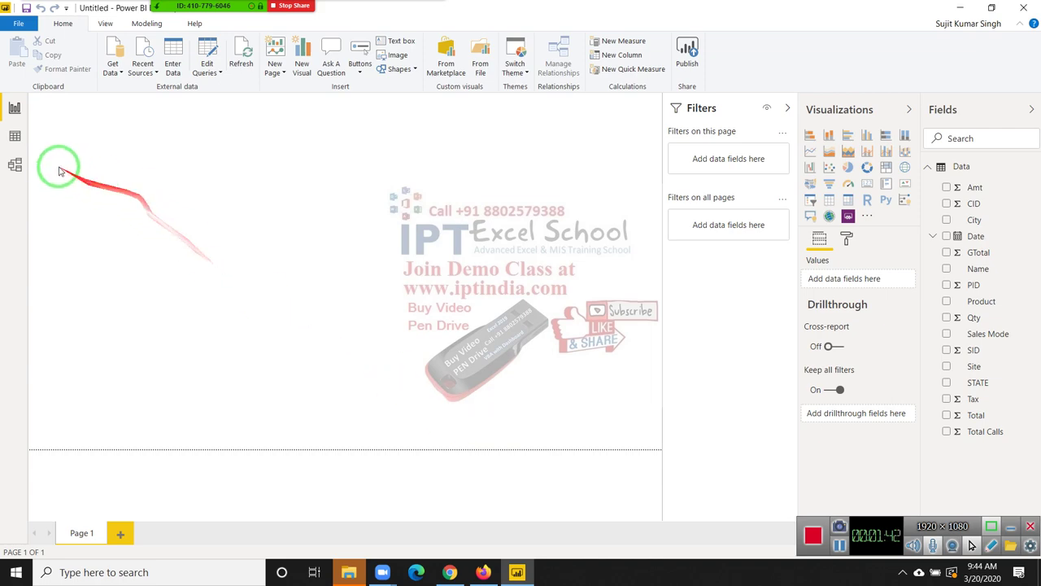
click(16, 136)
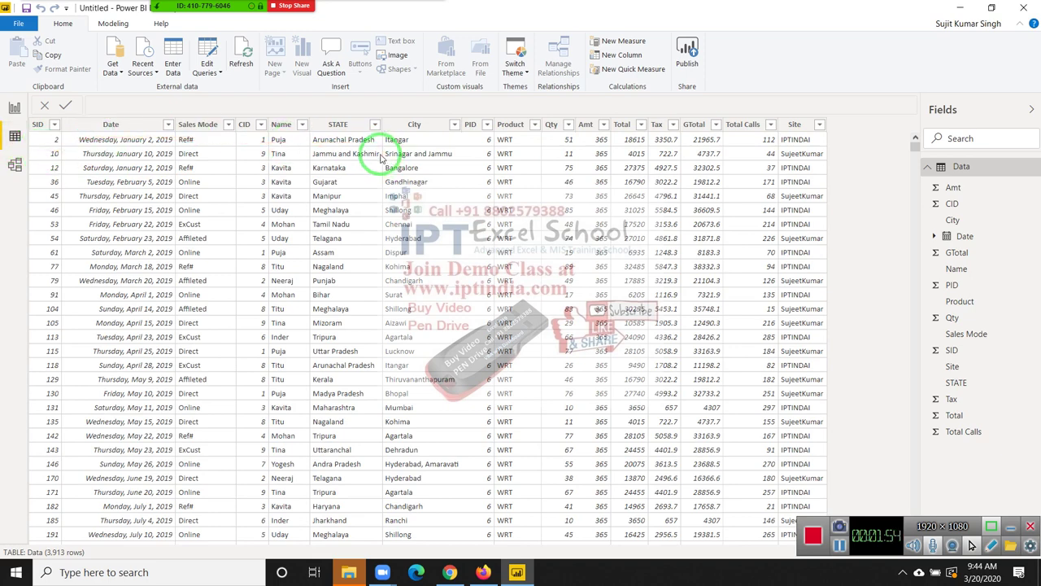
click(23, 109)
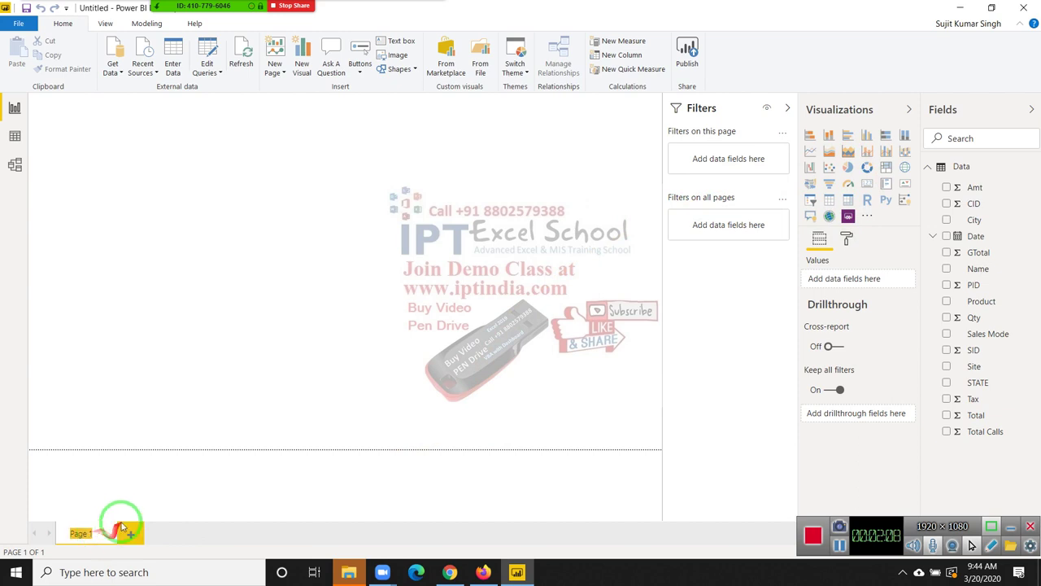
Rename the Page 1 tab to 'Dashboard'
text(Da)
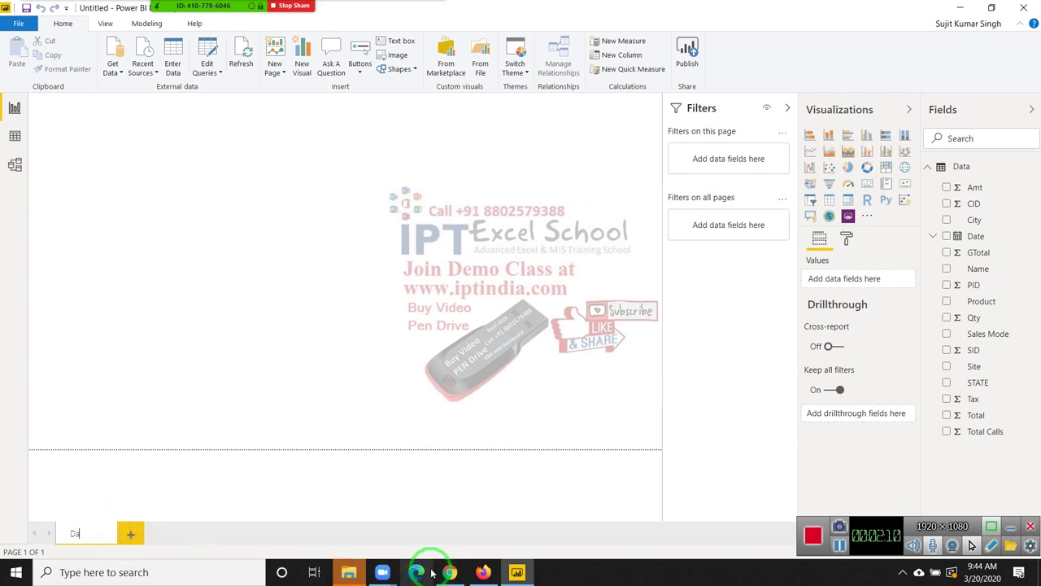
text(shboa)
text(rd)
click(367, 362)
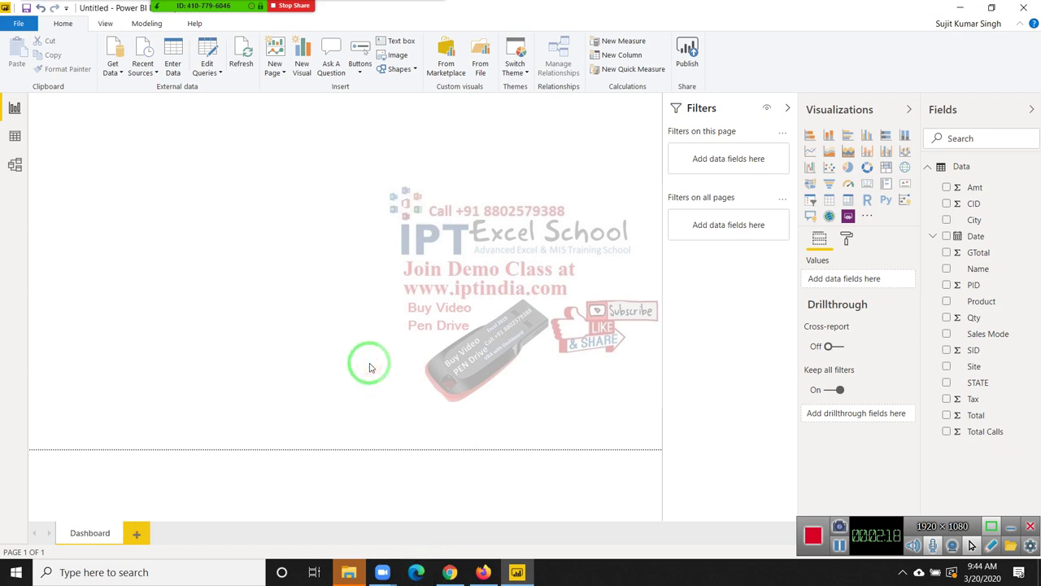
drag(386, 372, 502, 399)
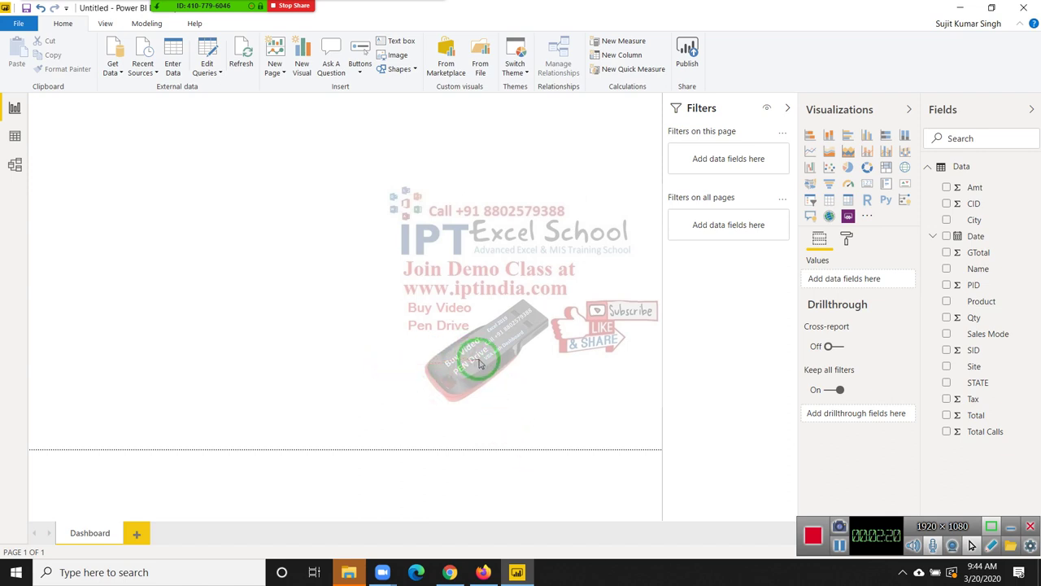
mouse_move(477, 353)
mouse_down()
mouse_move(226, 333)
mouse_move(332, 420)
mouse_move(285, 213)
mouse_move(986, 316)
mouse_up()
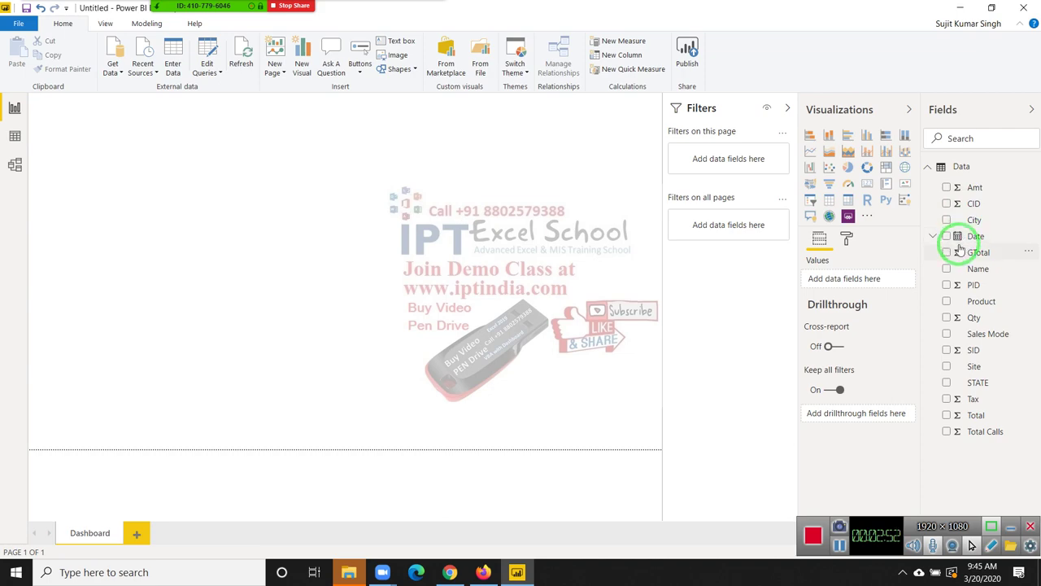
drag(949, 241, 231, 165)
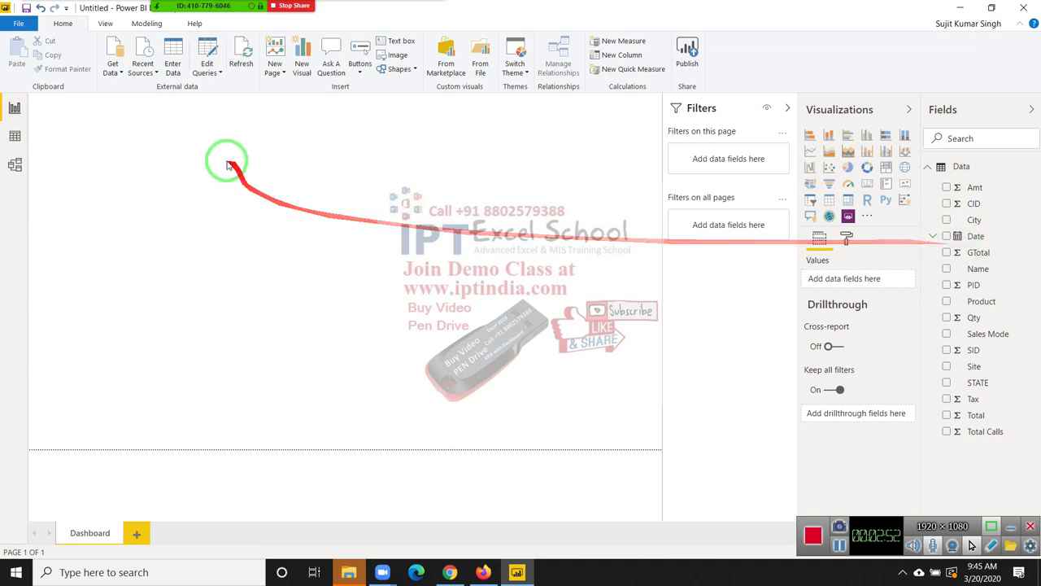
click(15, 136)
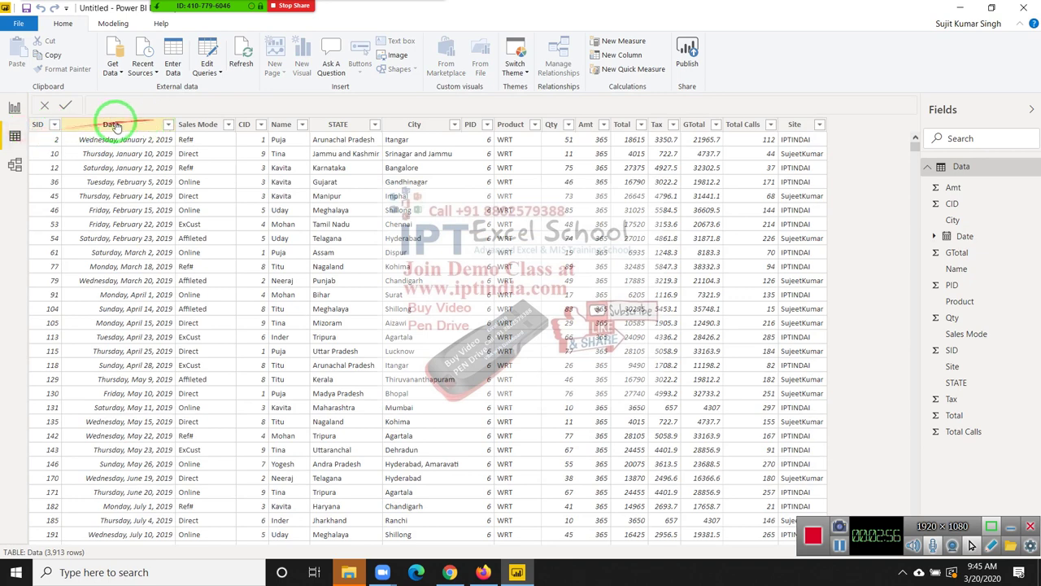
click(114, 124)
click(113, 23)
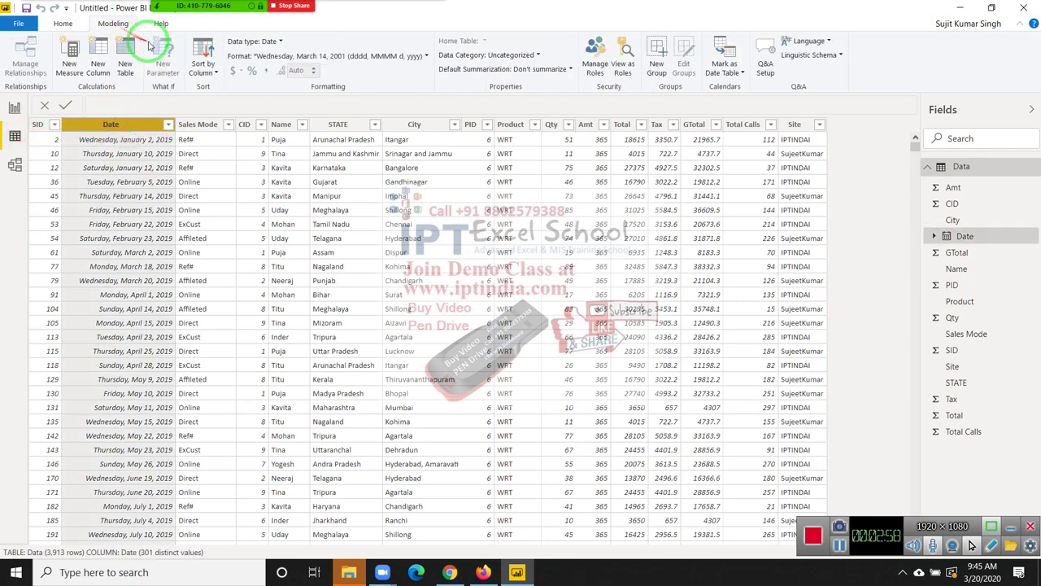
click(268, 41)
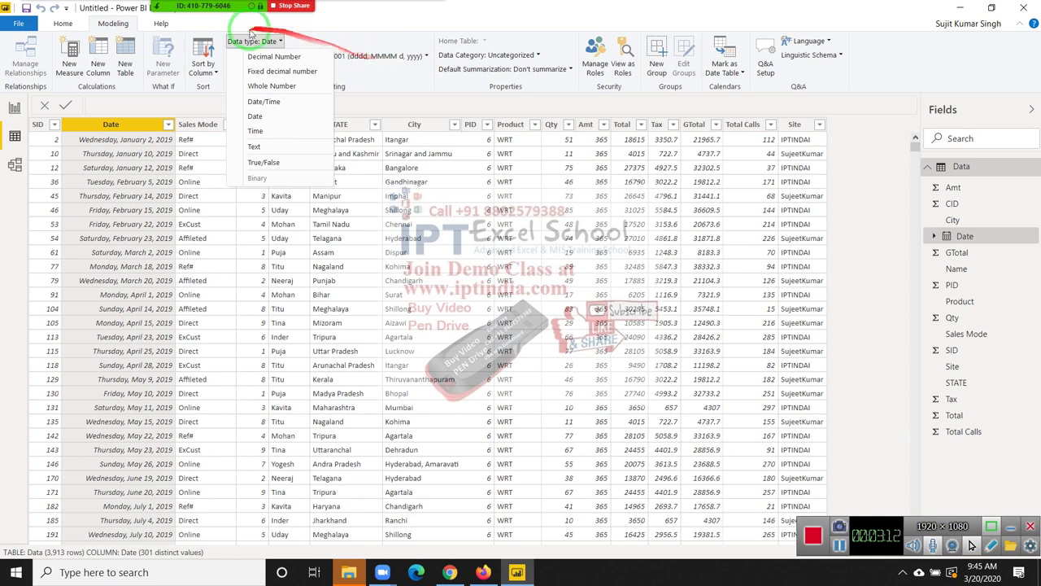
drag(231, 49, 160, 174)
click(154, 174)
click(205, 181)
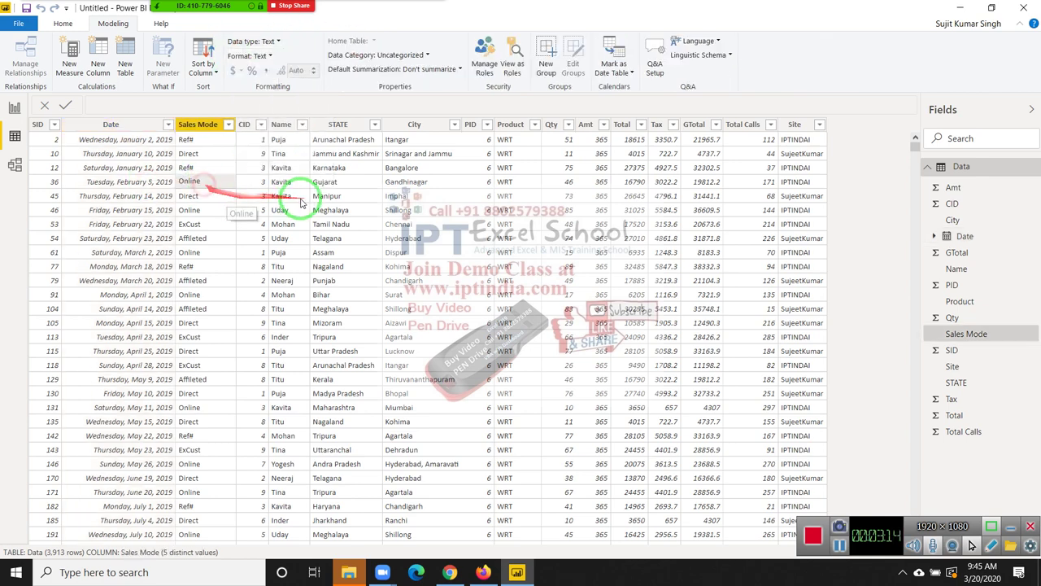
drag(297, 195, 560, 243)
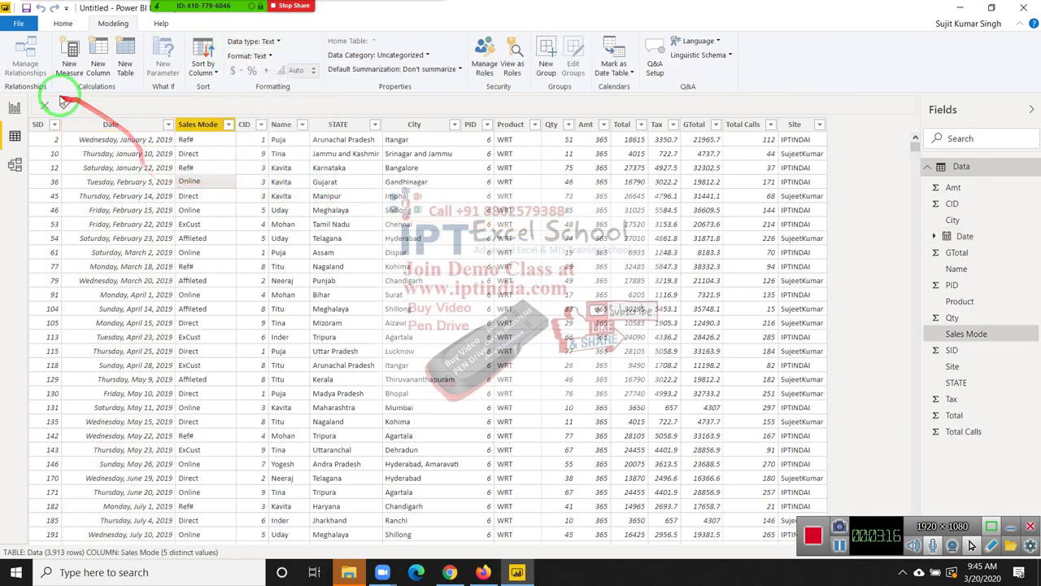
click(23, 109)
drag(70, 135, 849, 302)
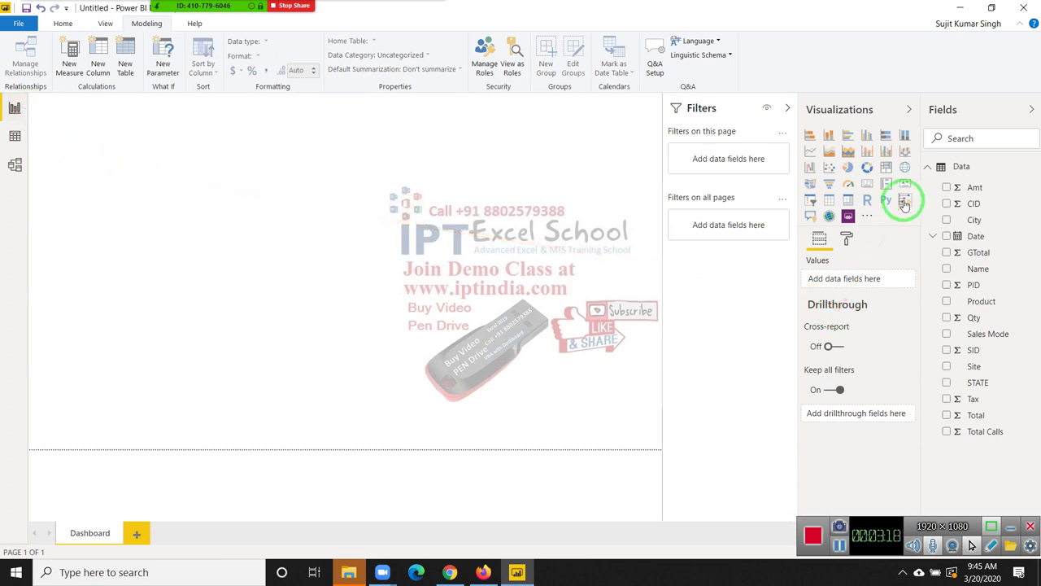
Add a Qty gauge (196K, 0K–392K) to the page's top-left and enlarge it slightly
drag(896, 211, 893, 231)
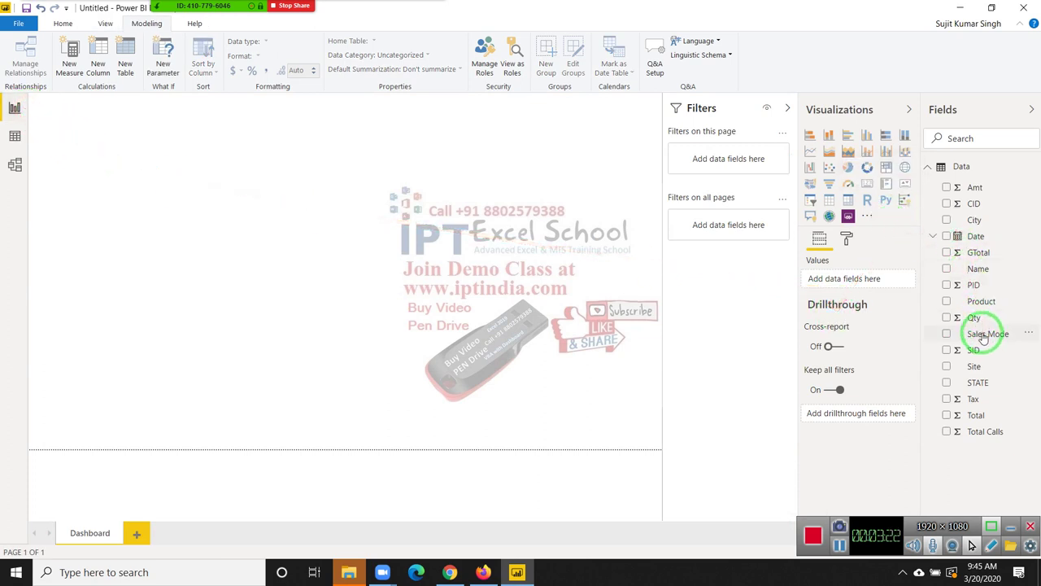
drag(830, 129, 864, 265)
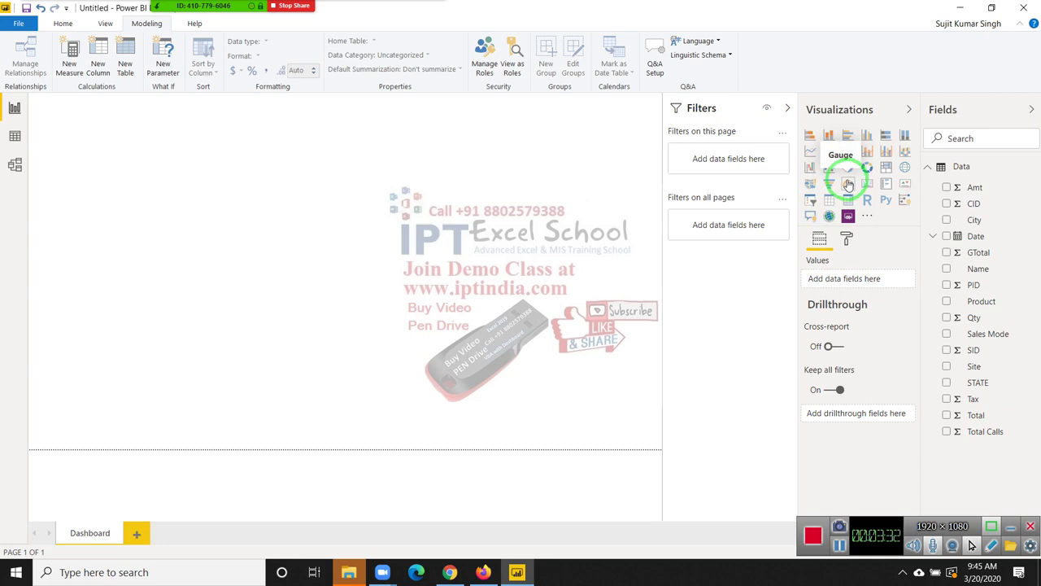
mouse_move(849, 186)
mouse_down()
mouse_move(946, 257)
mouse_move(949, 338)
mouse_move(946, 237)
mouse_up()
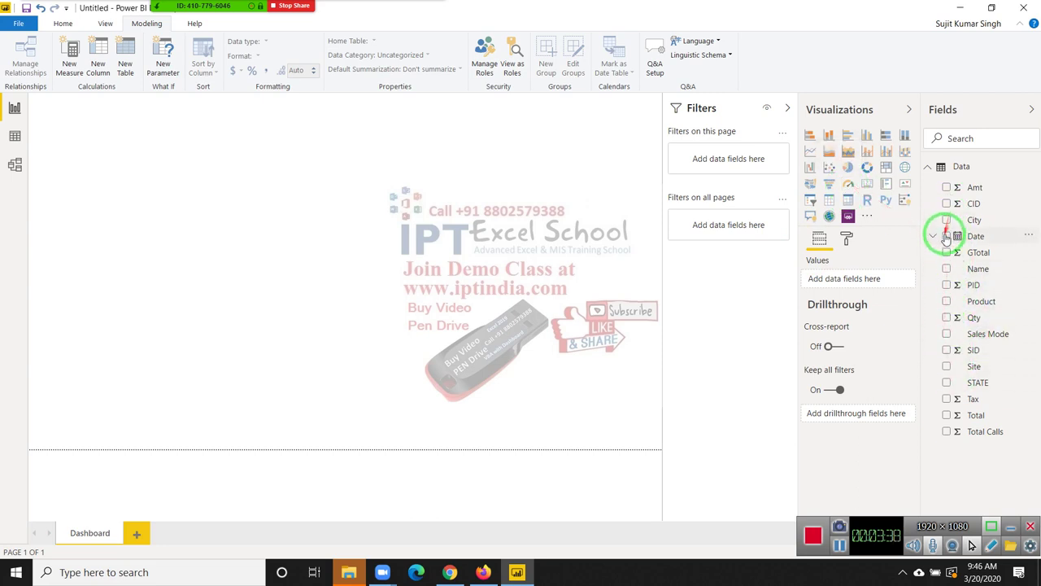
click(947, 317)
click(848, 183)
mouse_move(822, 199)
mouse_down()
mouse_move(171, 165)
mouse_move(195, 163)
mouse_up()
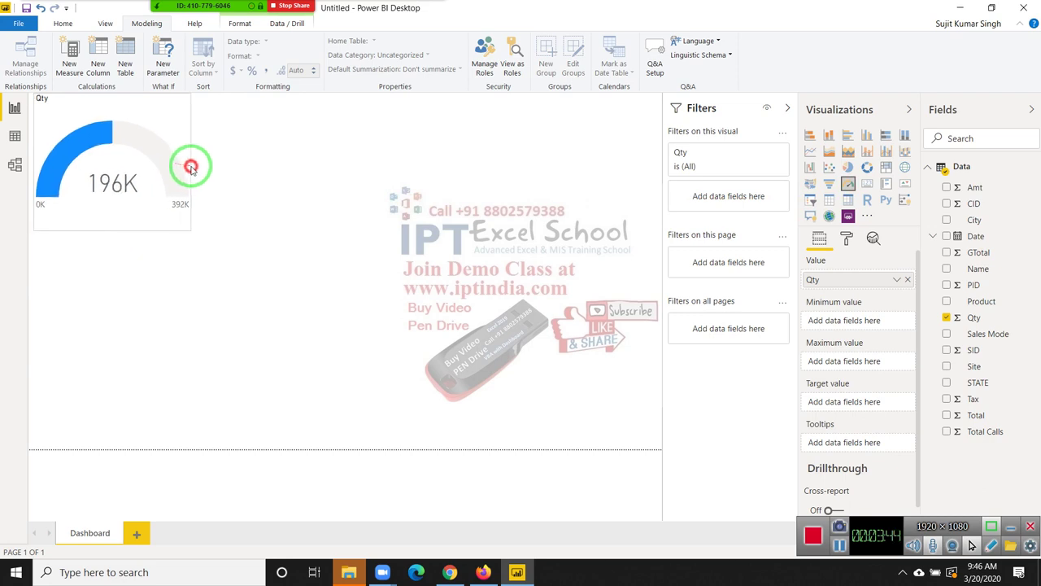
drag(192, 230, 958, 248)
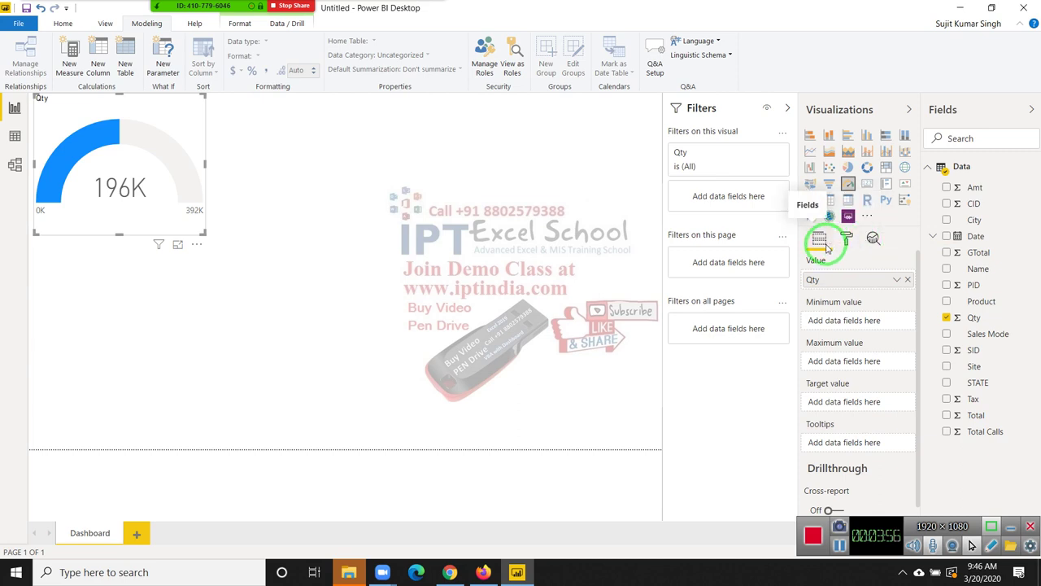
Check the gauge's Qty aggregation options and keep it as Sum
drag(838, 255, 903, 333)
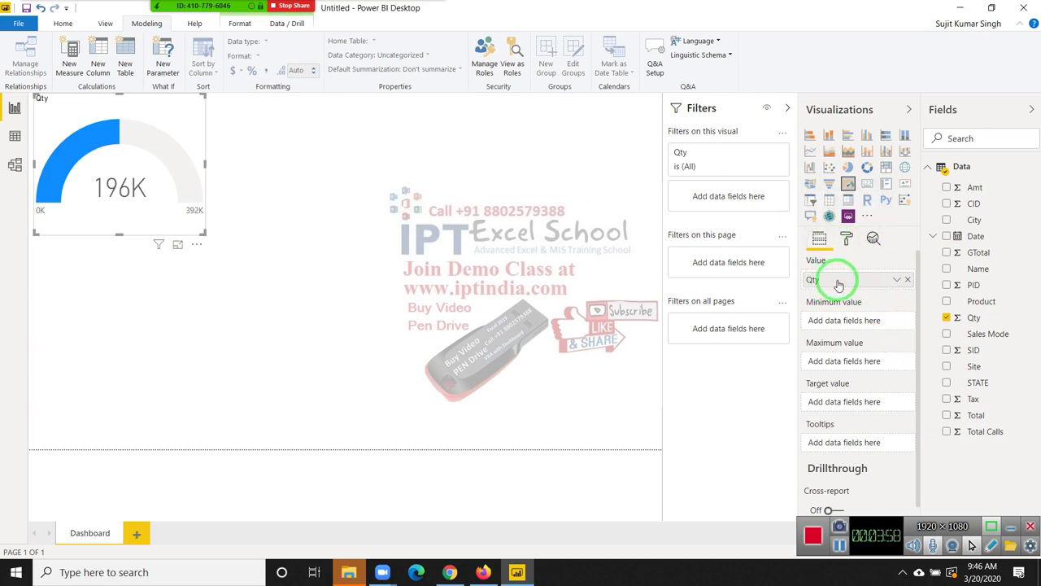
click(895, 281)
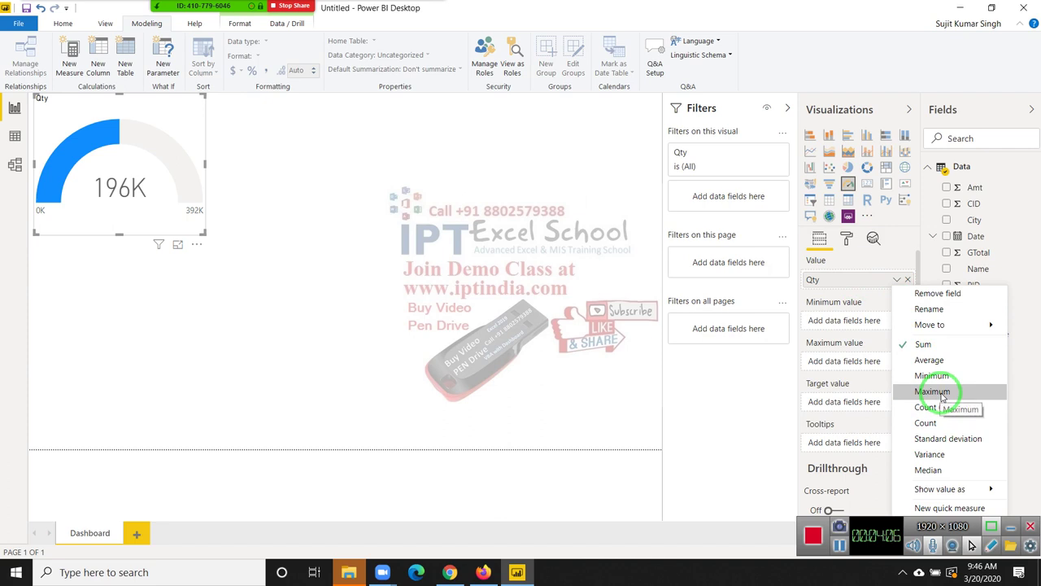
click(736, 399)
Create a new blank measure in the Data table with Modeling > New Measure
drag(817, 366, 181, 245)
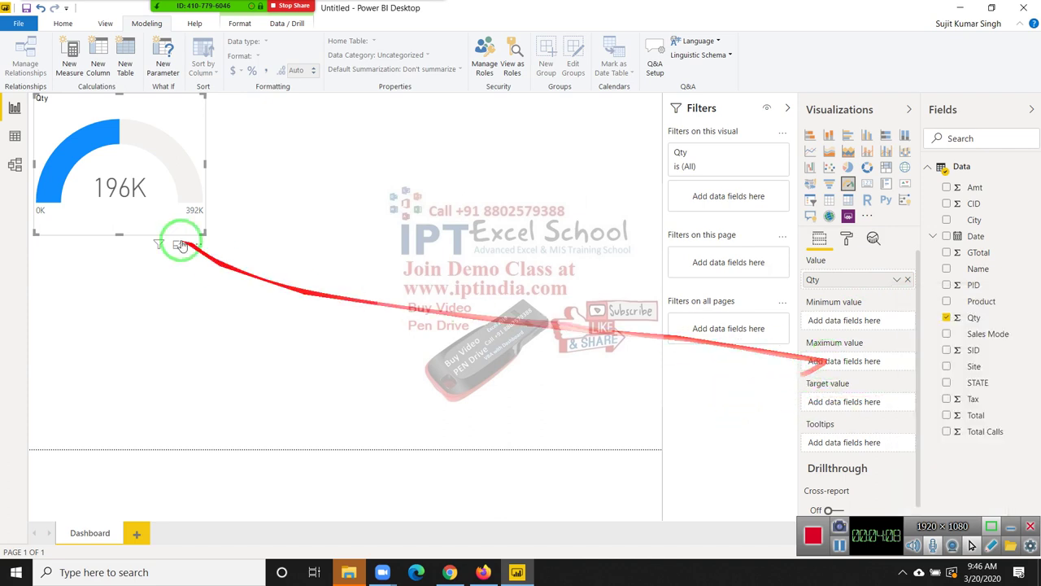
mouse_move(166, 203)
mouse_down()
mouse_move(92, 173)
mouse_move(92, 128)
mouse_move(167, 205)
mouse_move(181, 186)
mouse_move(109, 123)
mouse_up()
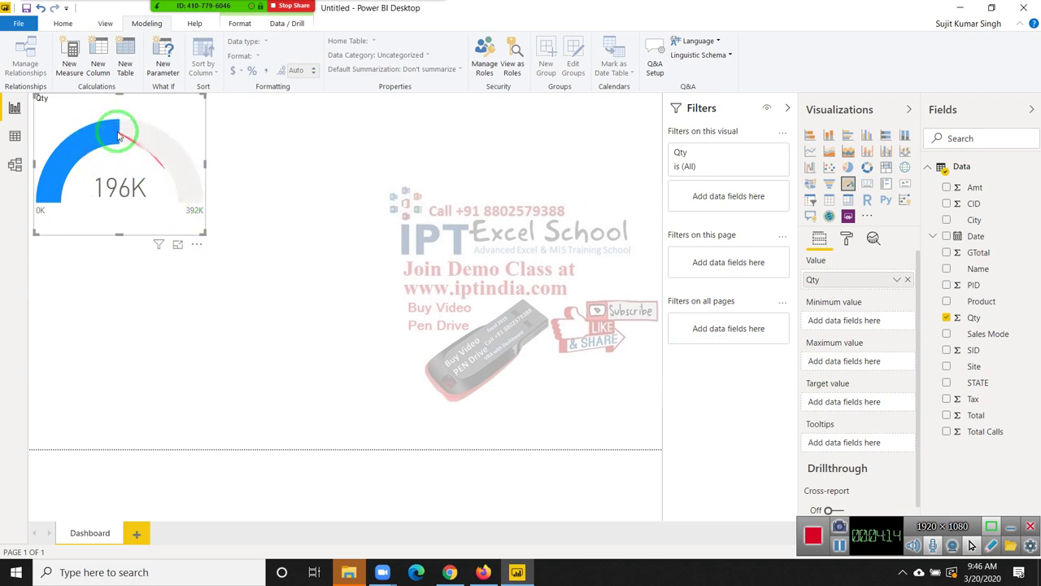
drag(203, 207, 492, 314)
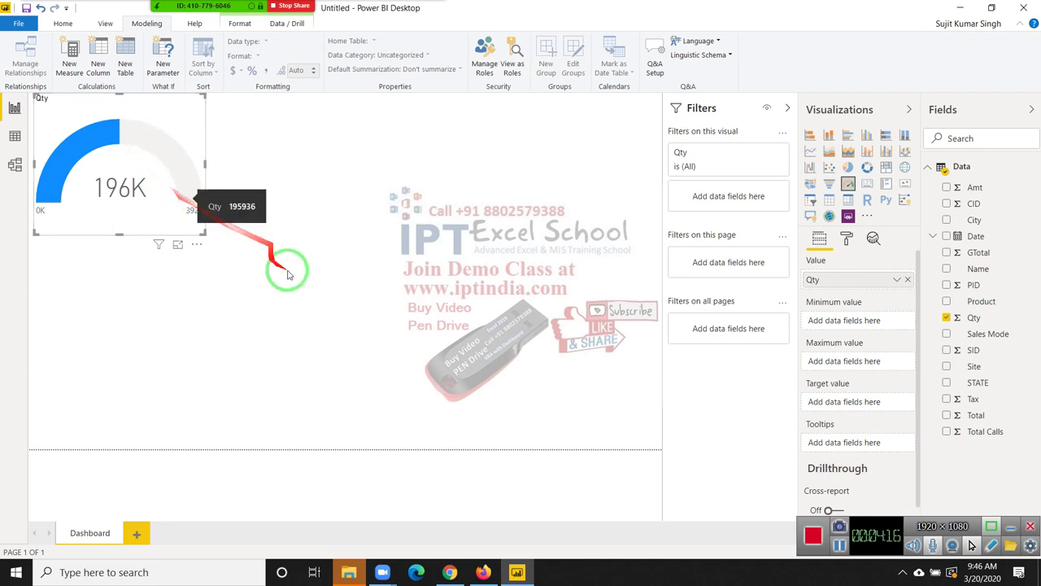
drag(767, 203, 946, 329)
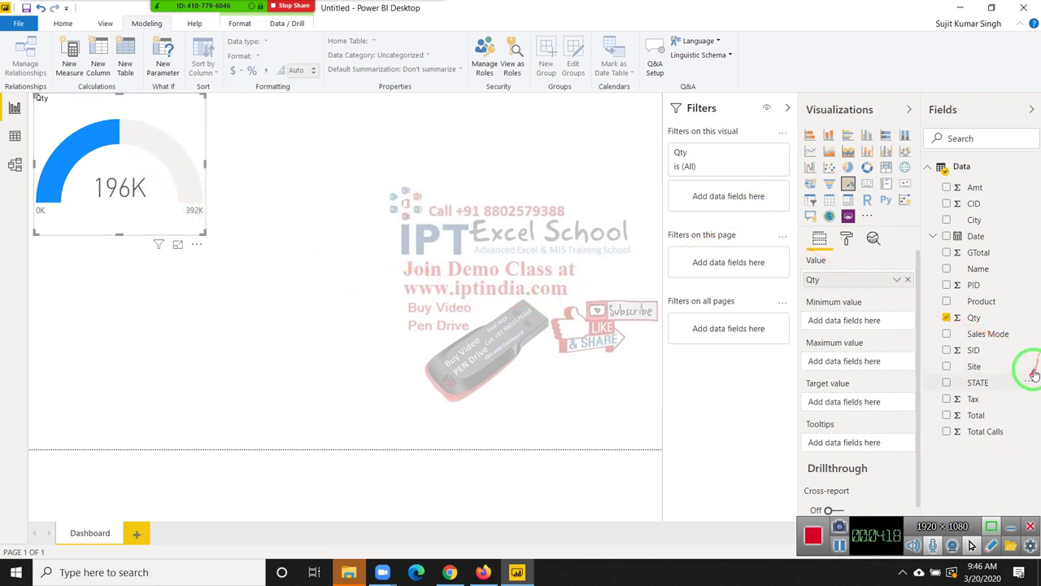
drag(1030, 366, 842, 370)
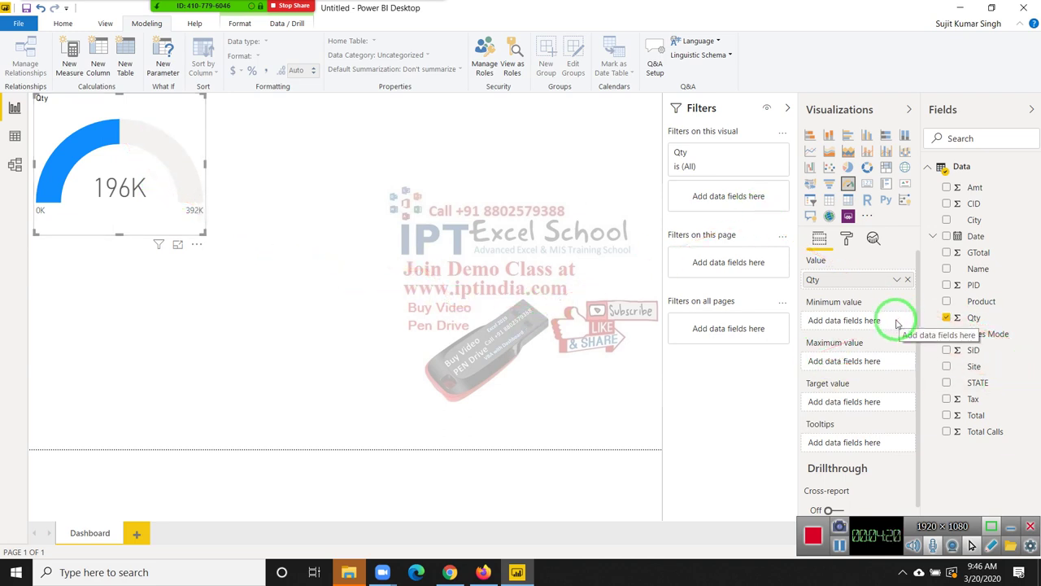
drag(883, 330, 871, 341)
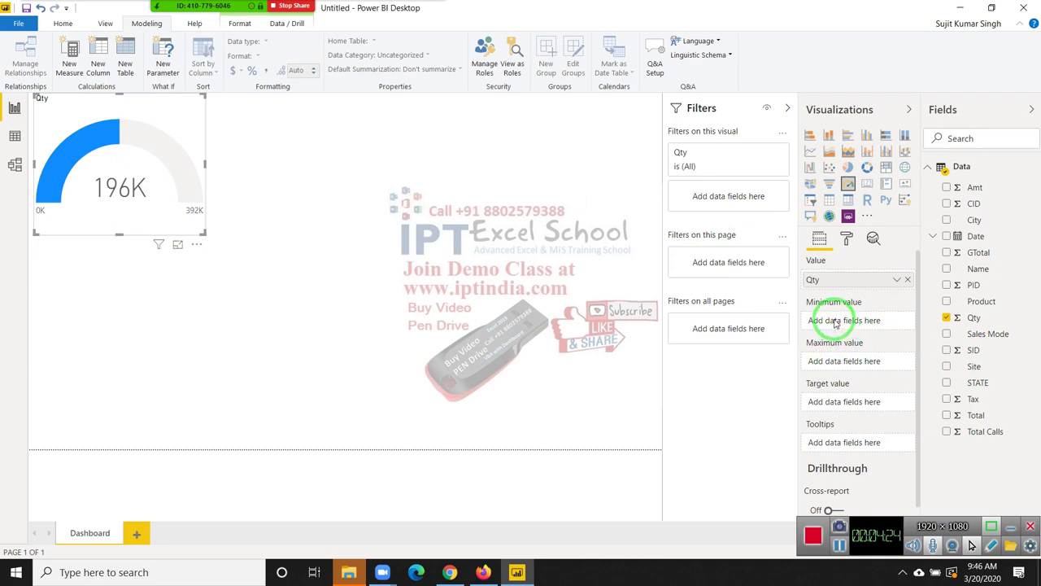
click(827, 367)
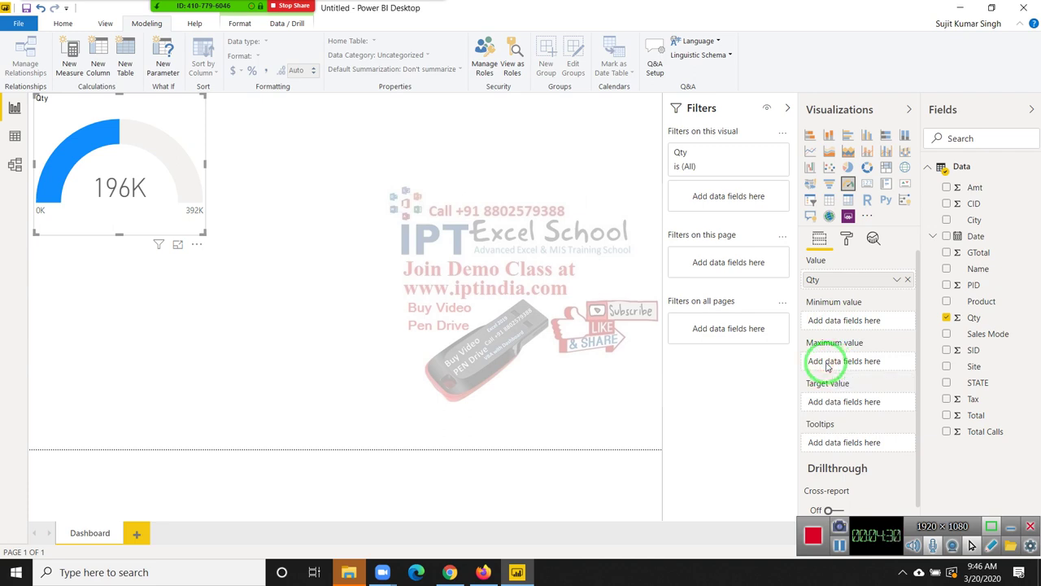
drag(974, 318, 865, 363)
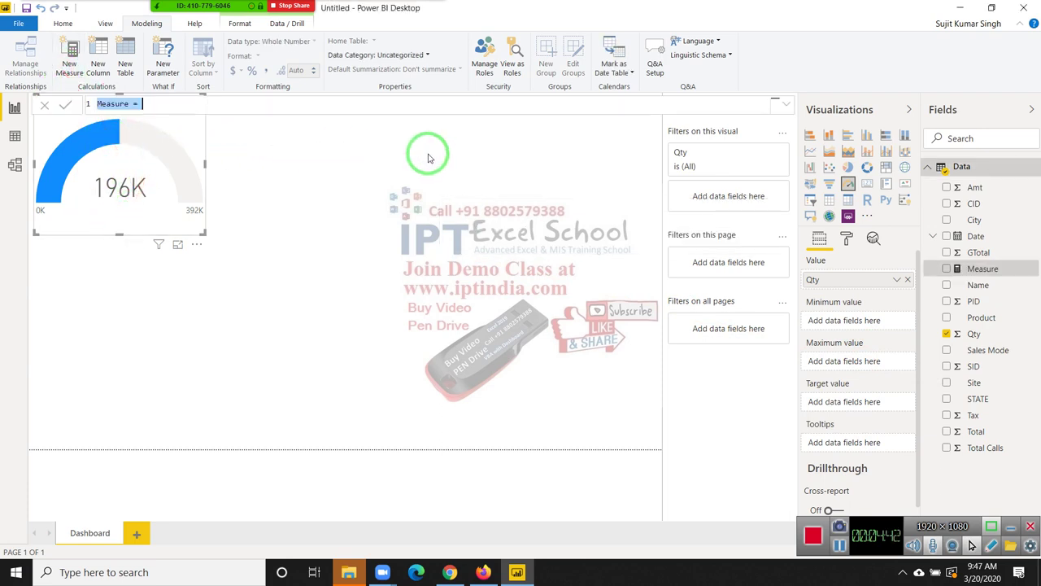
Define the measure as MAX = 652646 and use it as the gauge's maximum value
double_click(112, 104)
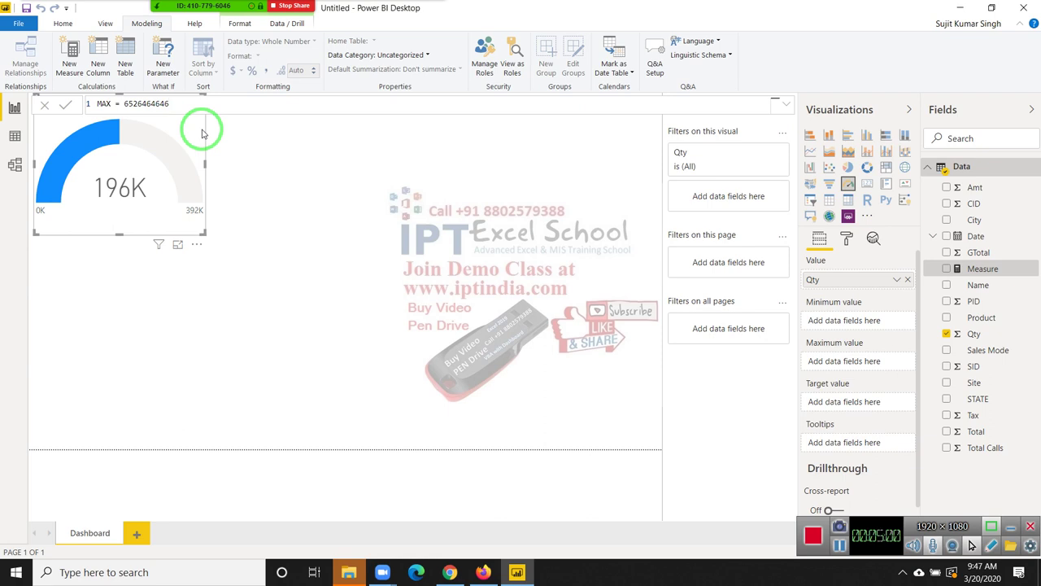
key(Return)
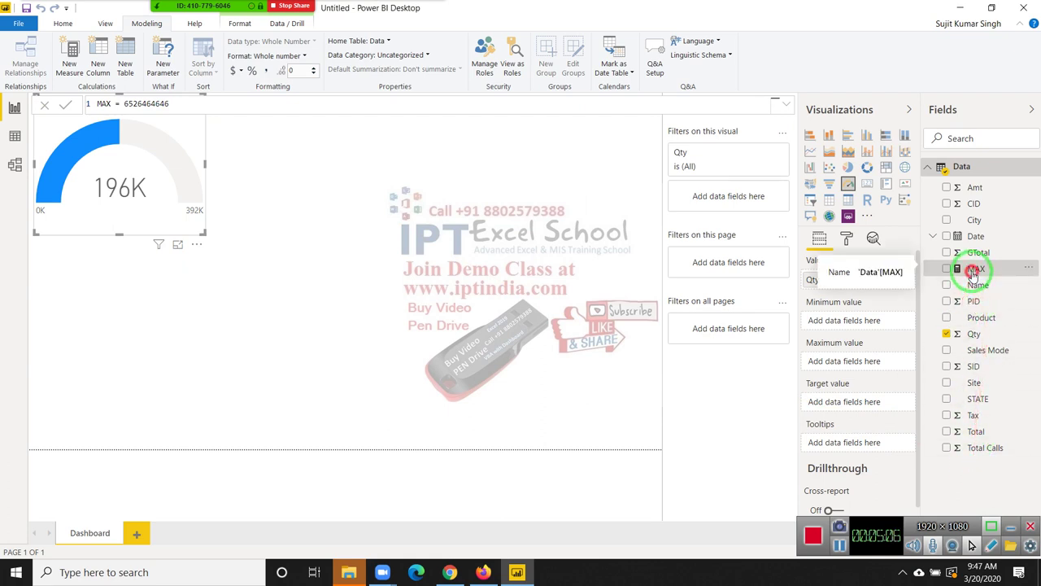
drag(973, 277, 851, 366)
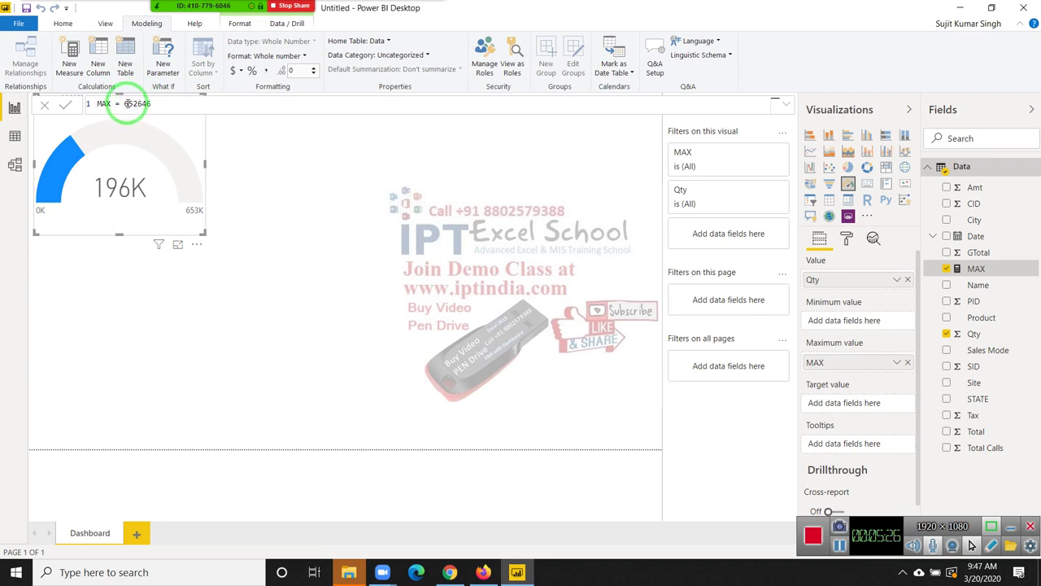
Re-check the MAX value in the formula bar, then switch to Data view
double_click(135, 104)
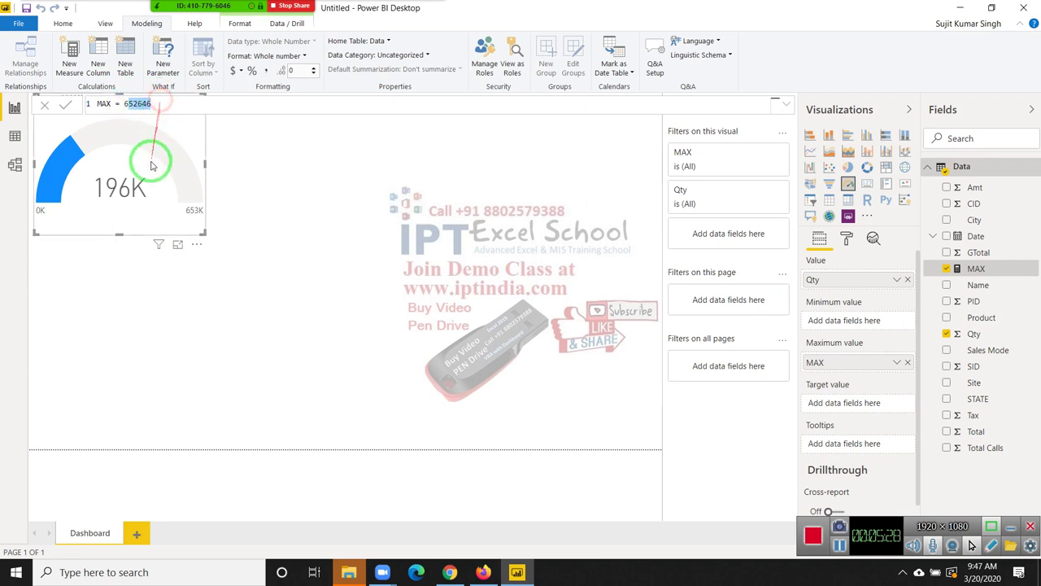
drag(129, 153, 76, 183)
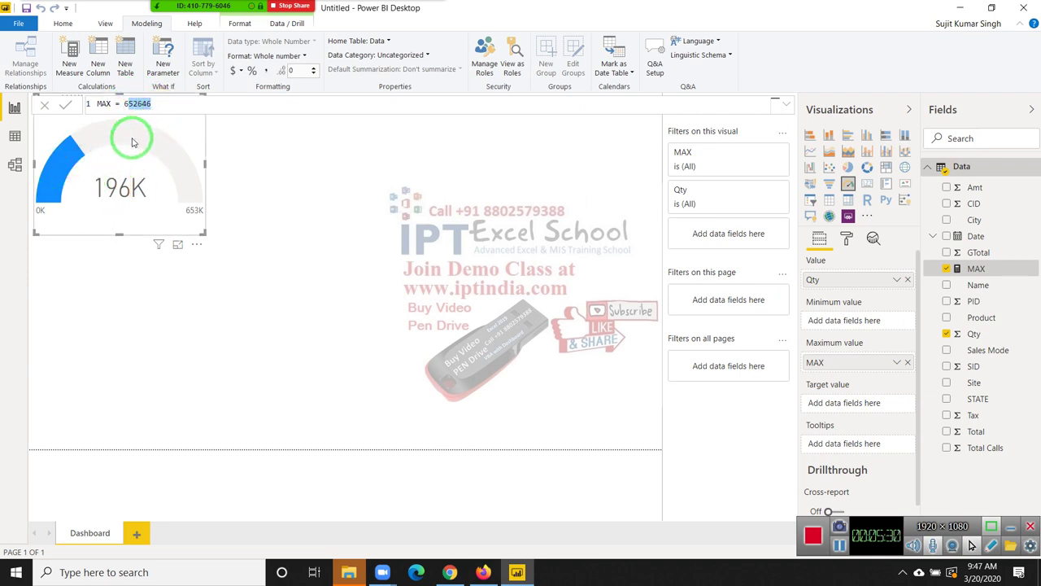
drag(133, 144, 221, 195)
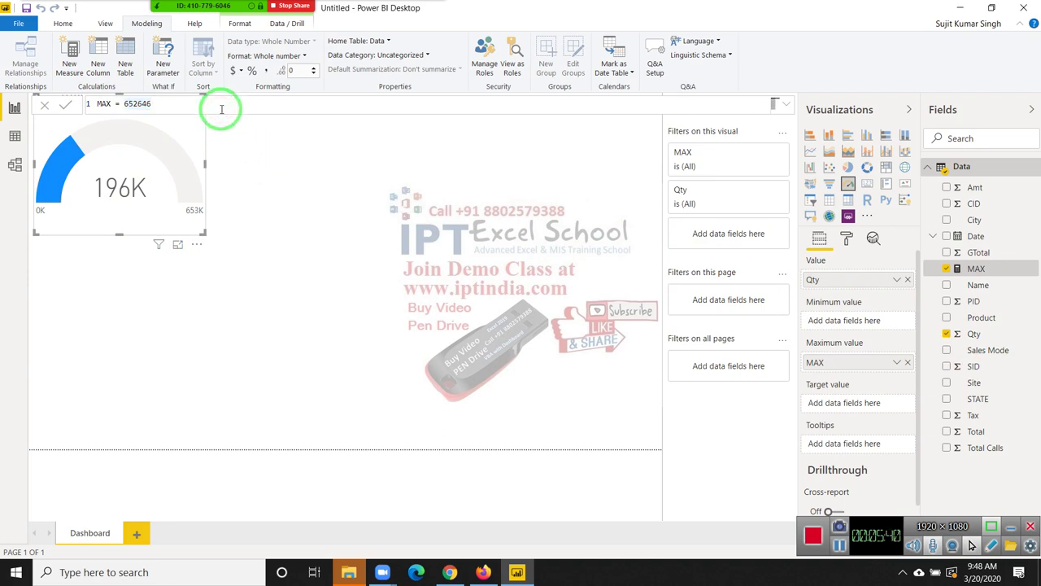
click(14, 136)
click(207, 126)
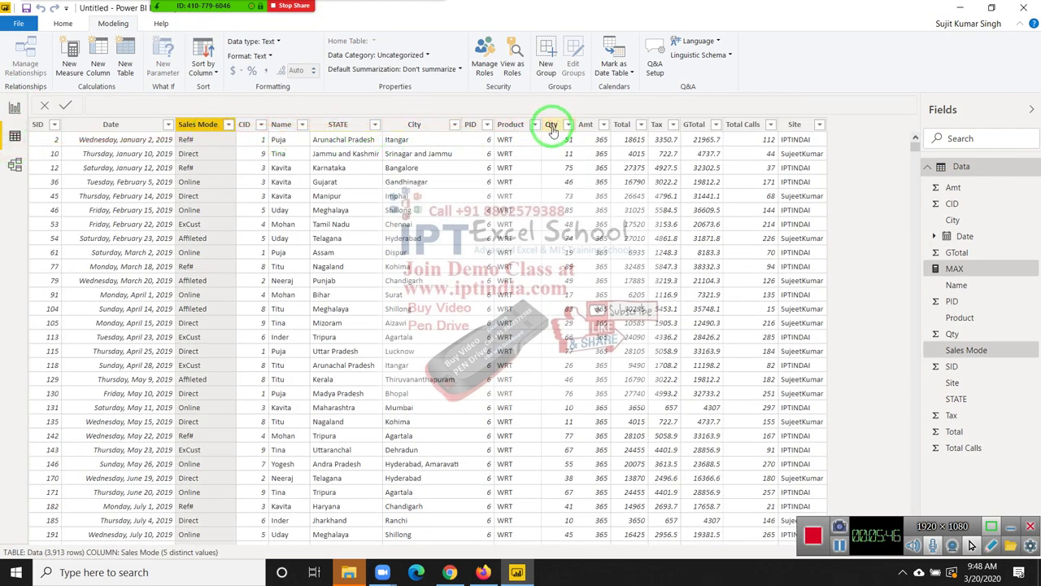
click(553, 125)
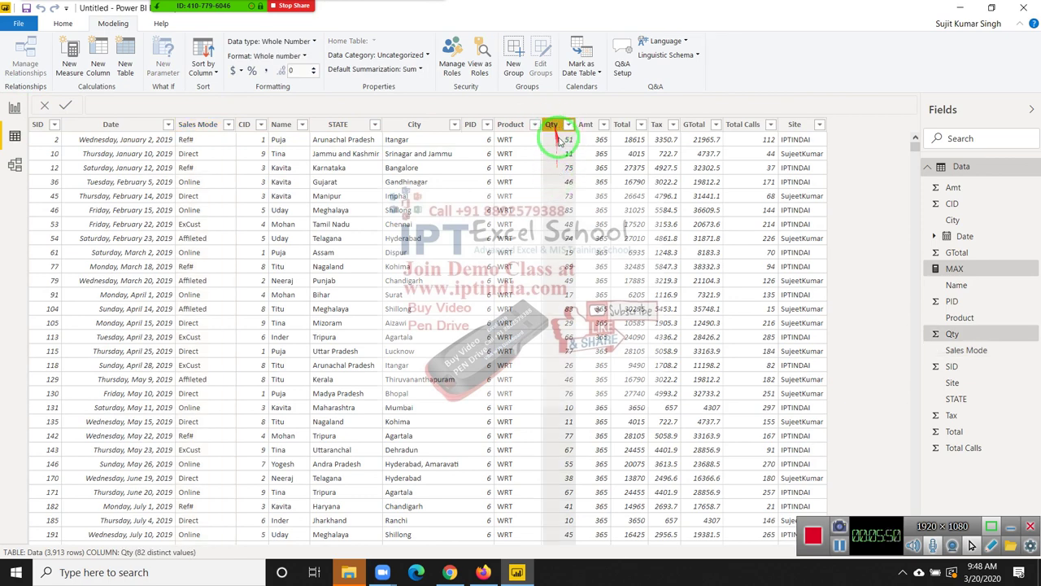
drag(655, 150, 382, 161)
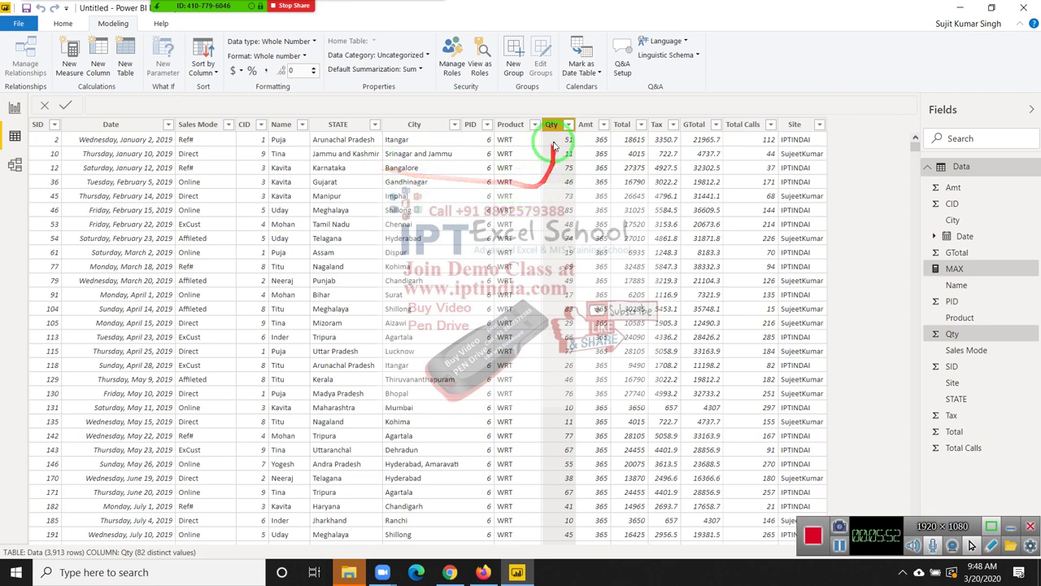
mouse_move(543, 197)
mouse_down()
mouse_move(452, 198)
mouse_move(8, 110)
mouse_up()
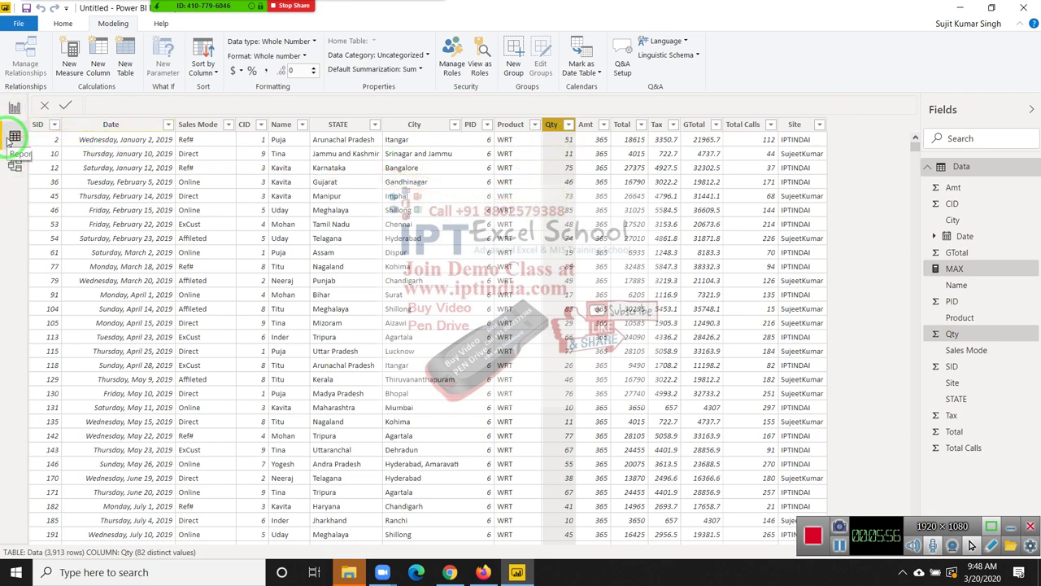
drag(16, 146, 579, 228)
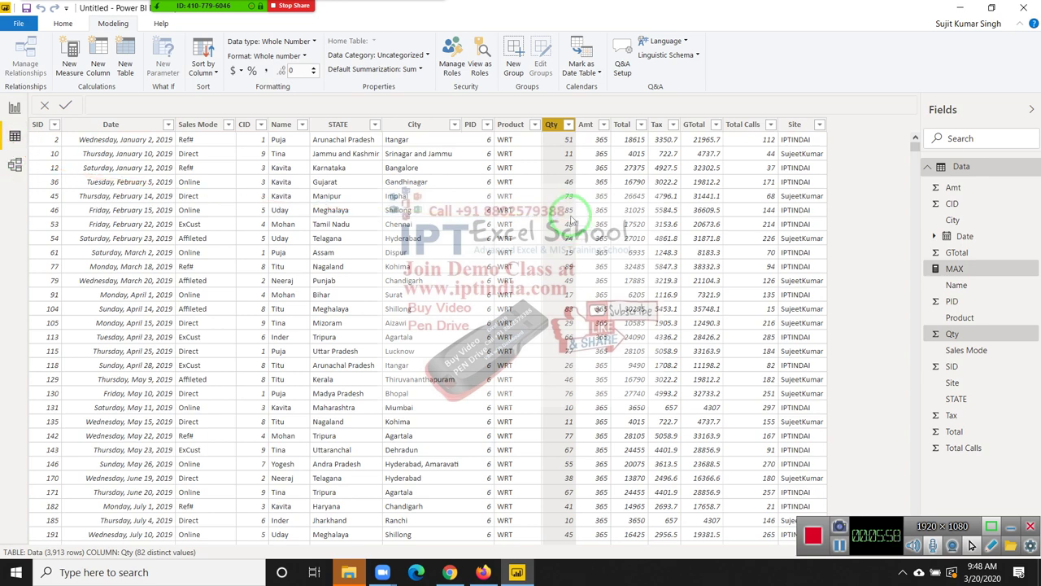
drag(285, 224, 820, 228)
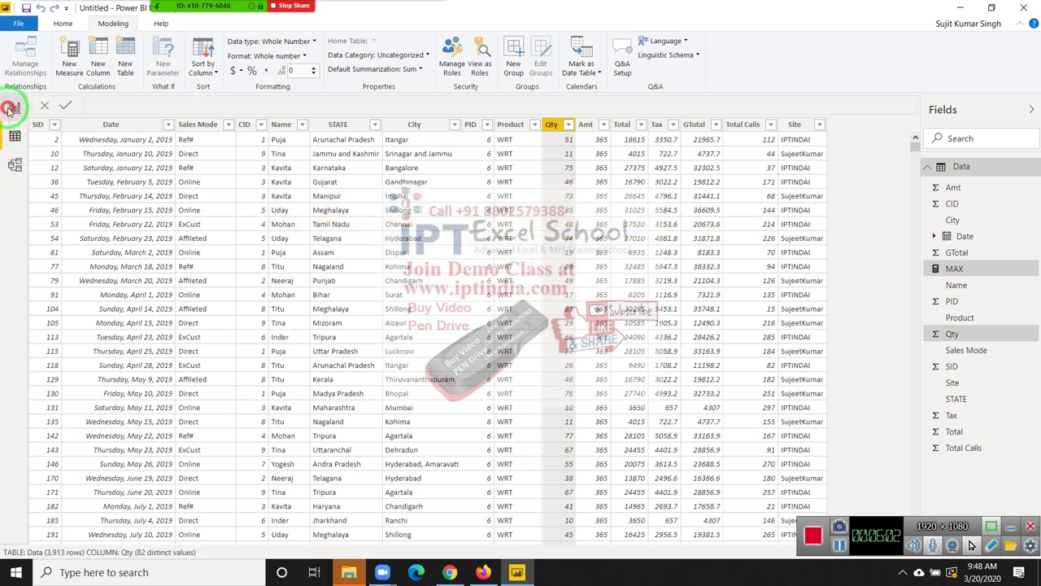
click(15, 107)
Add another blank measure to the Data table for the gauge's target
drag(140, 102, 167, 110)
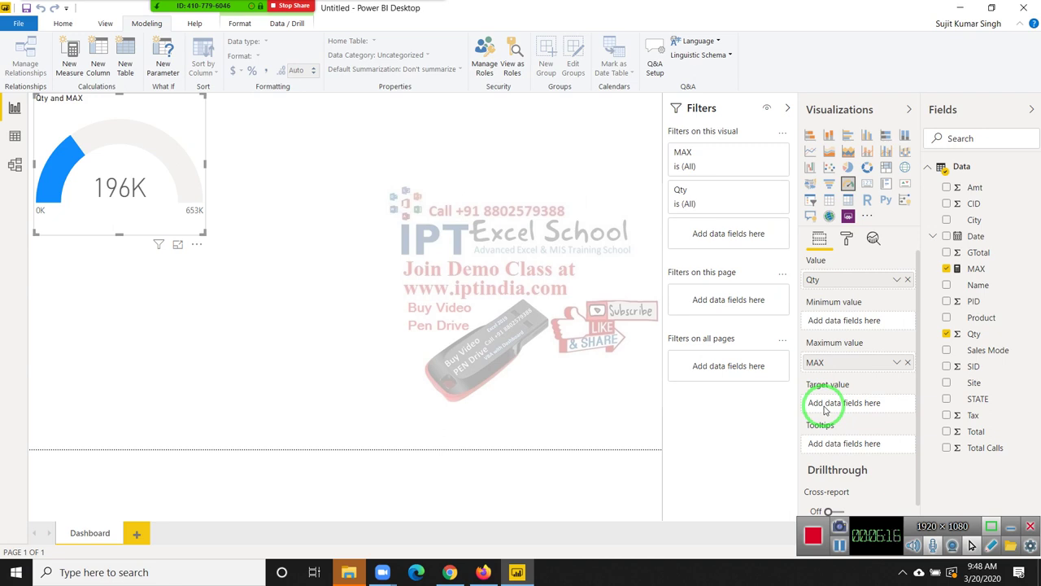
scroll(827, 403, down, 1)
scroll(829, 403, up, 1)
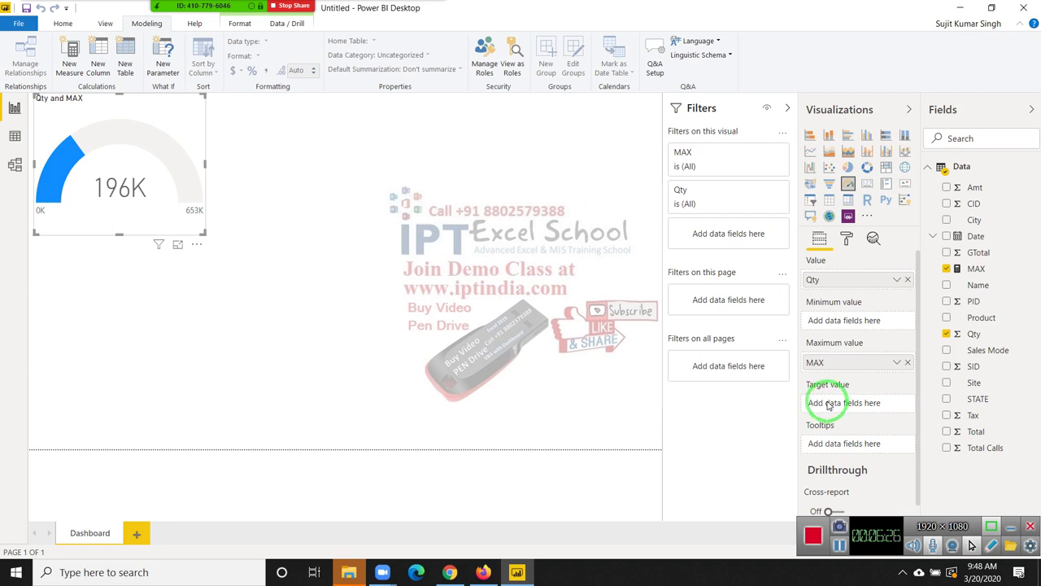
drag(69, 64, 271, 96)
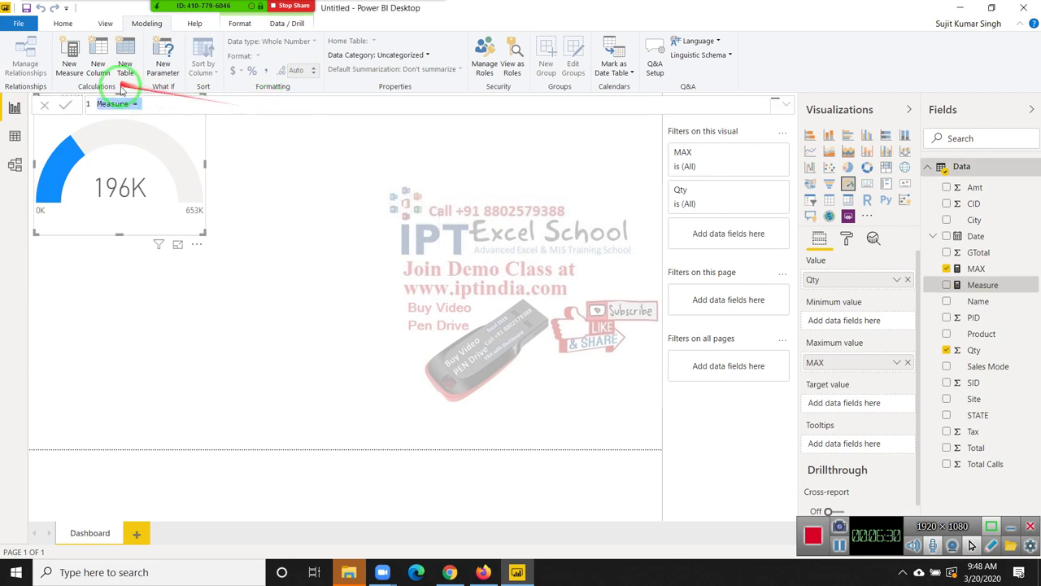
Write the Target measure as SUM over Data[Qty] doubled and commit it
click(122, 105)
text(Target)
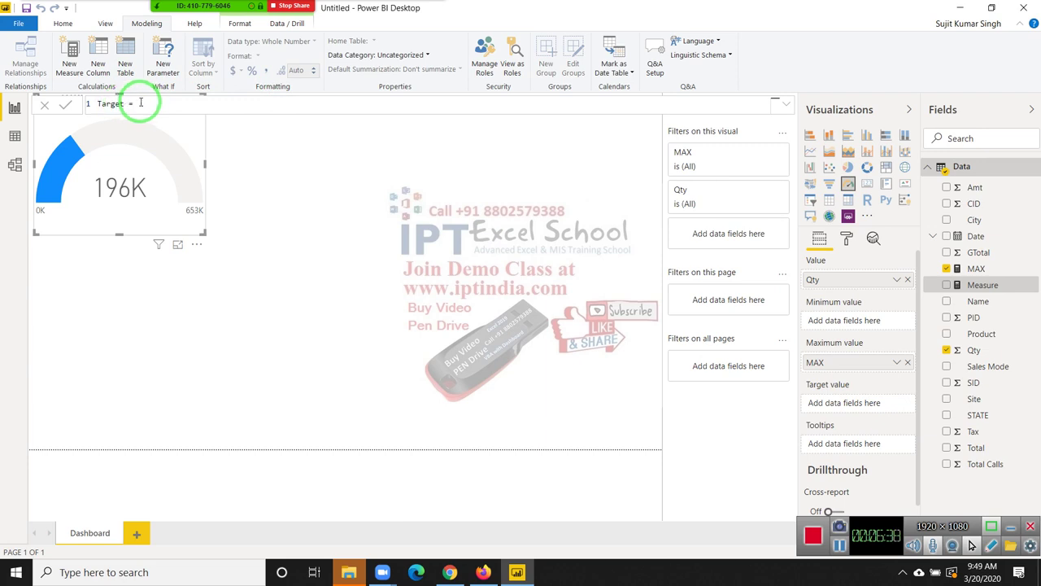
click(148, 104)
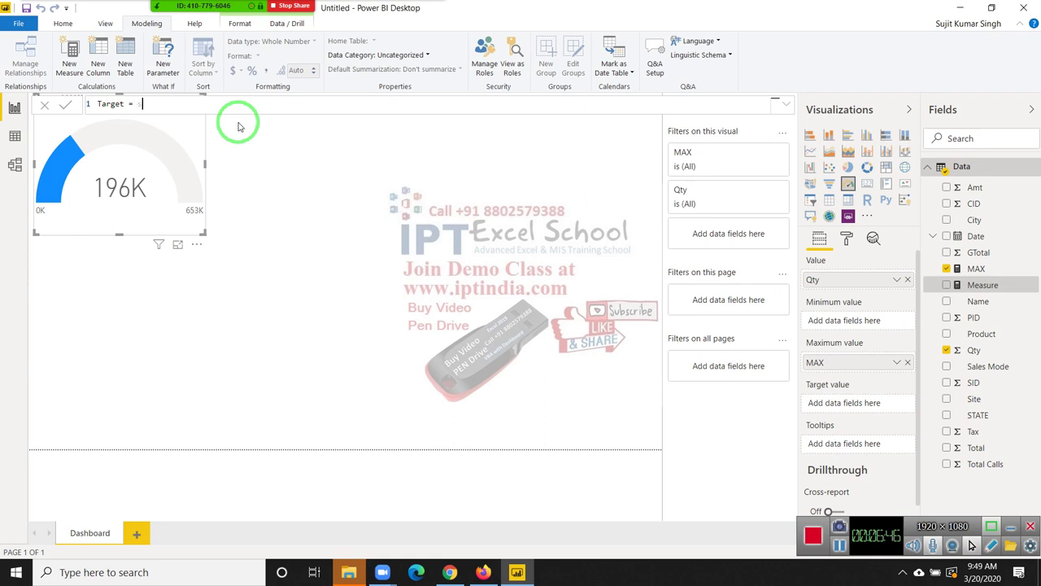
text(um)
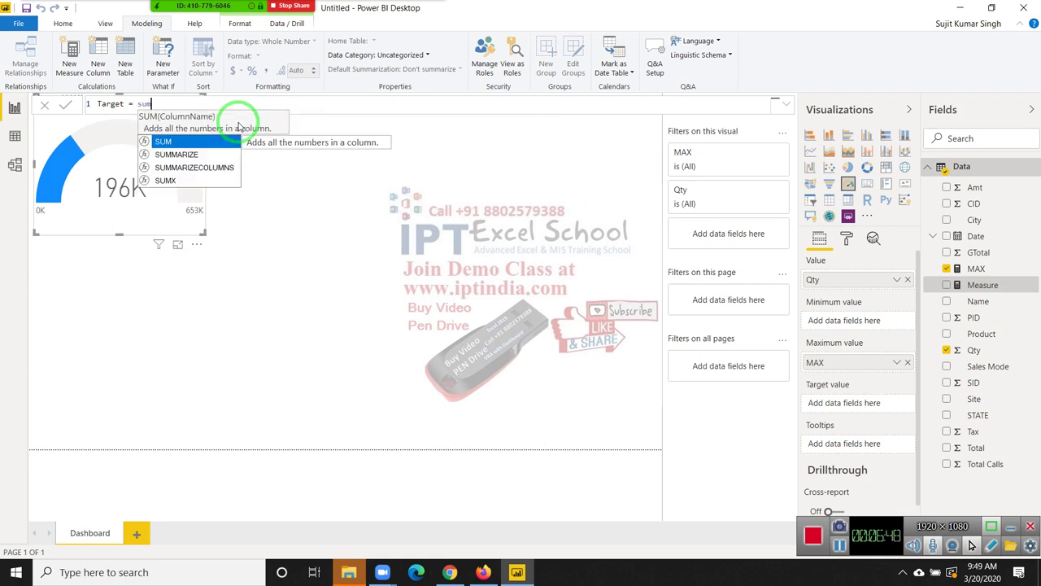
key(Tab)
key(Down)
key(Down)
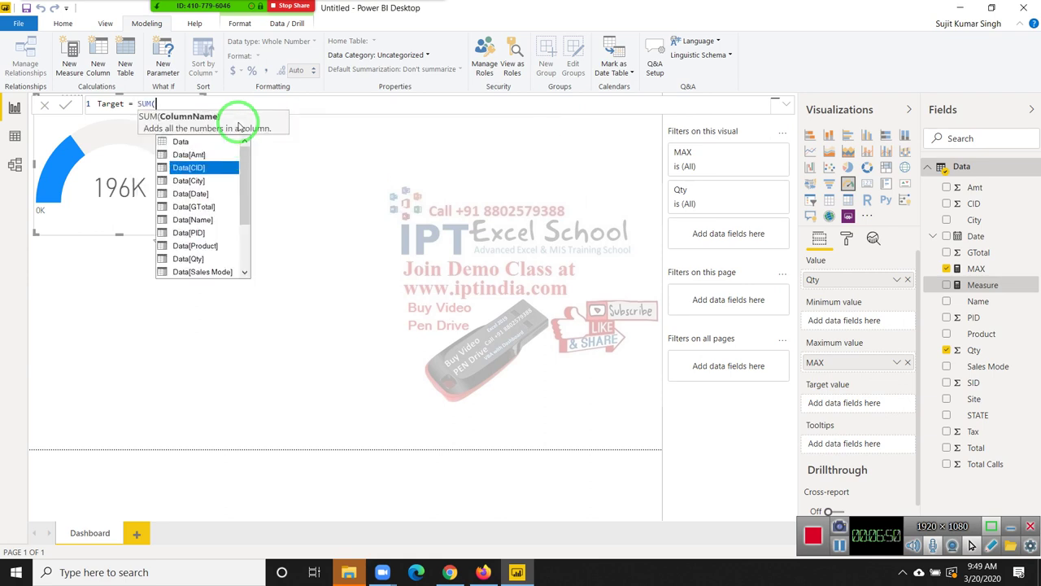
key(Up)
key(Up)
key(Down)
key(Down)
key(Down)
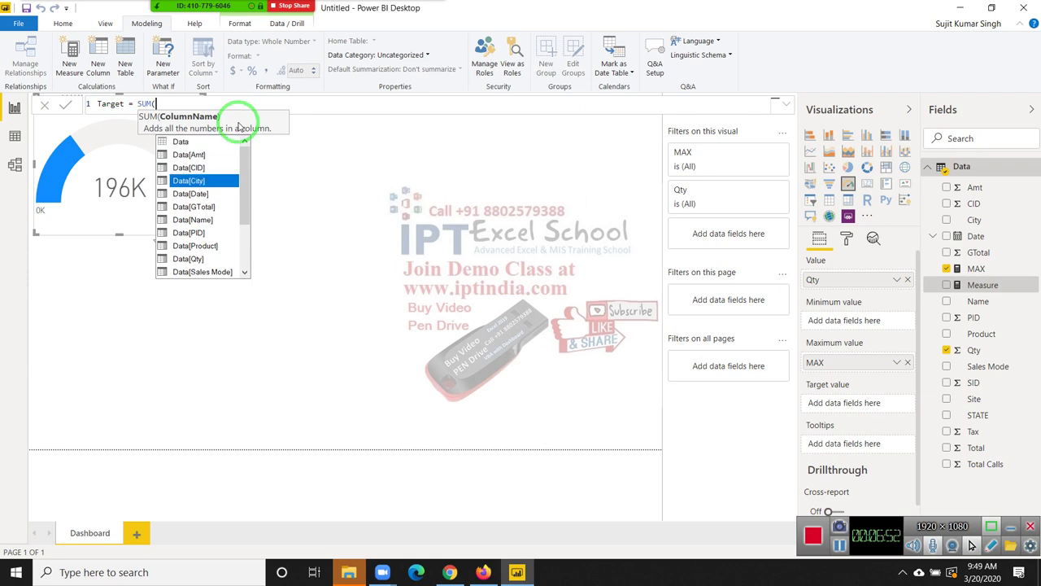
key(Down)
key(Down)
key(Down)
key(Down)
key(Down)
key(Down)
key(Down)
key(Down)
key(Down)
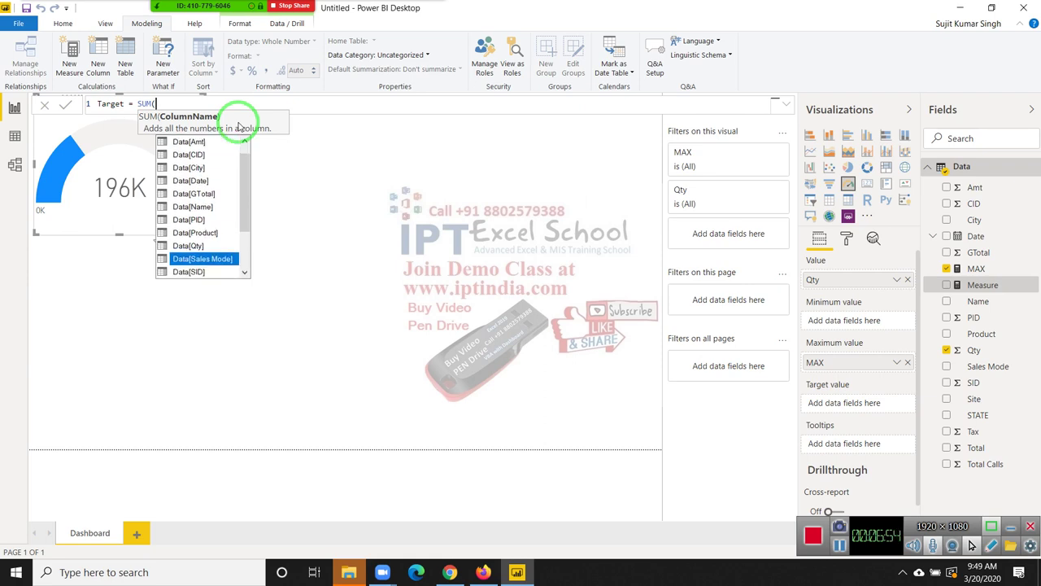
key(Up)
key(Up)
key(Tab)
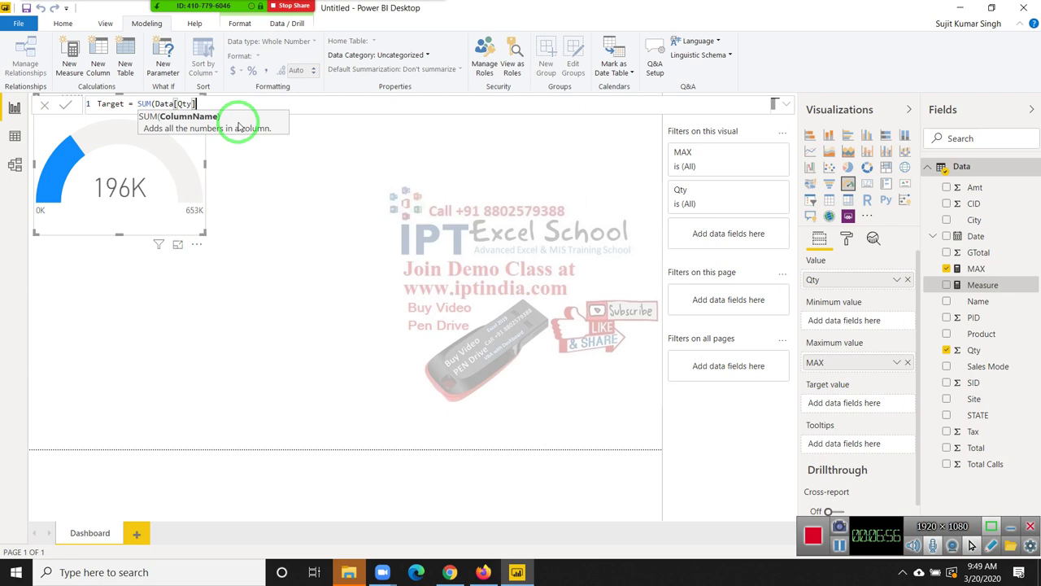
text()*2))
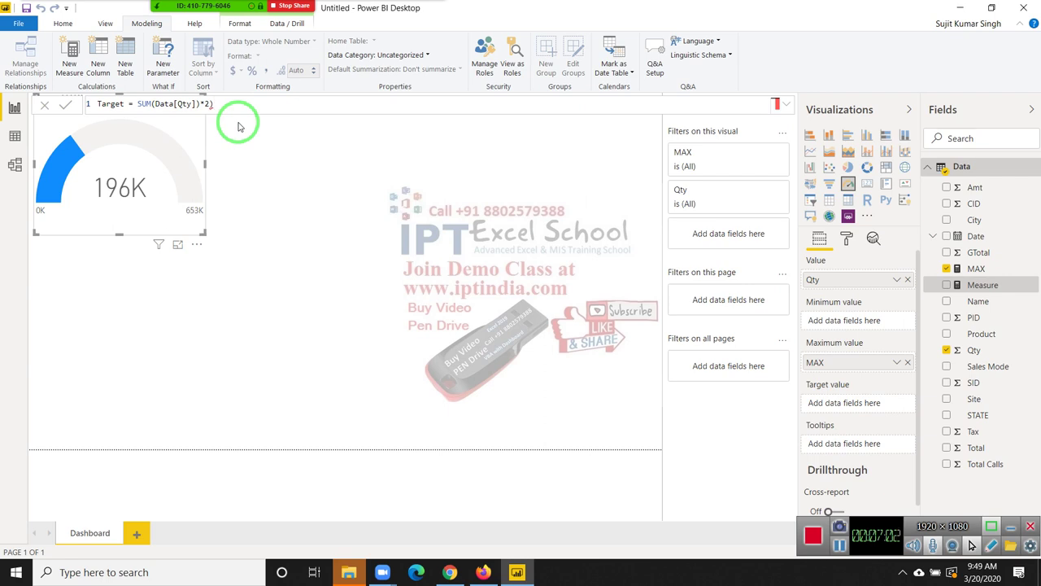
key(Return)
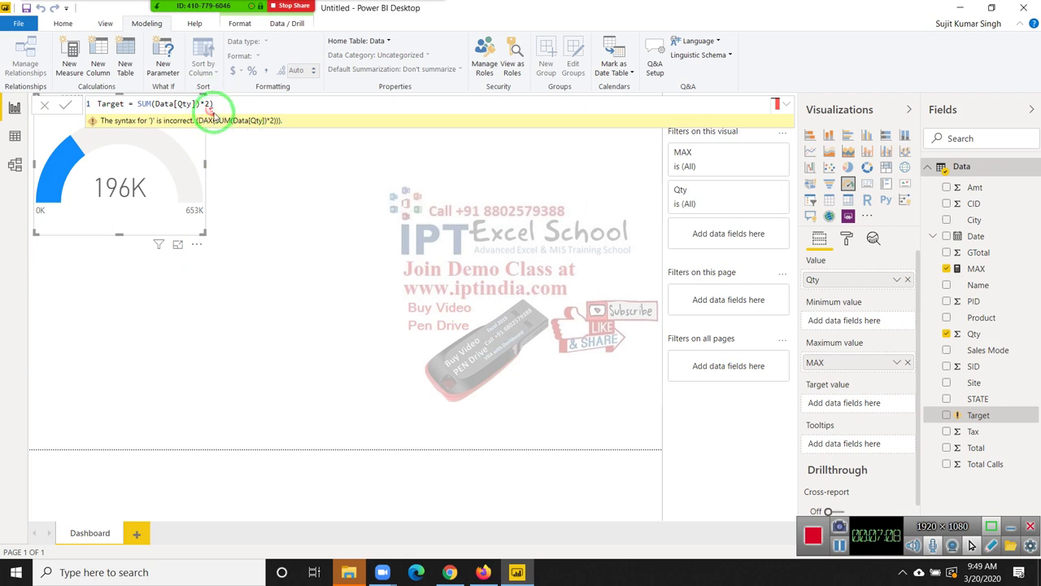
Fix the brackets so Target reads SUM(Data[Qty])*2 and commit it
click(209, 104)
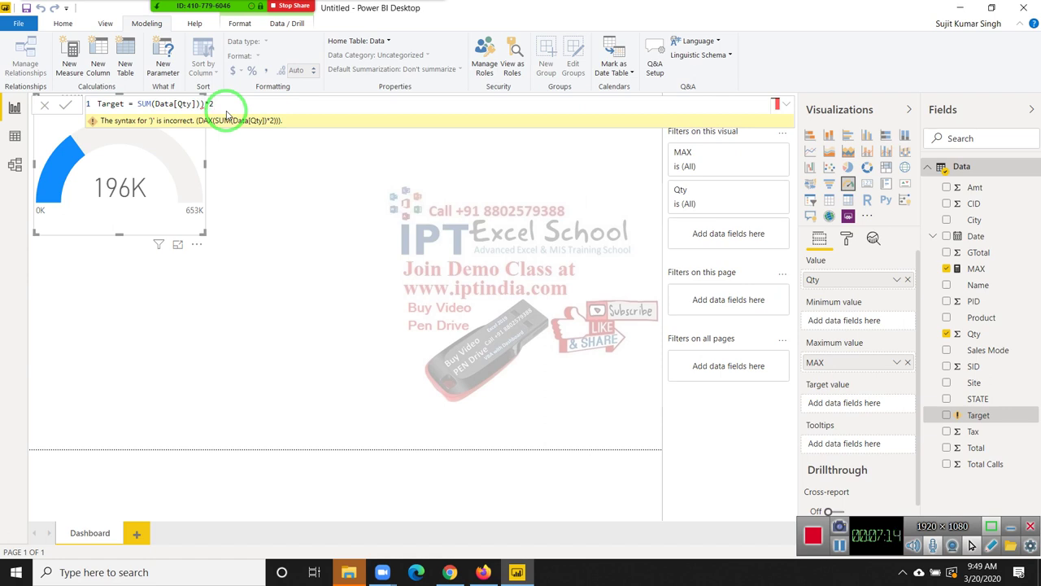
key(BackSpace)
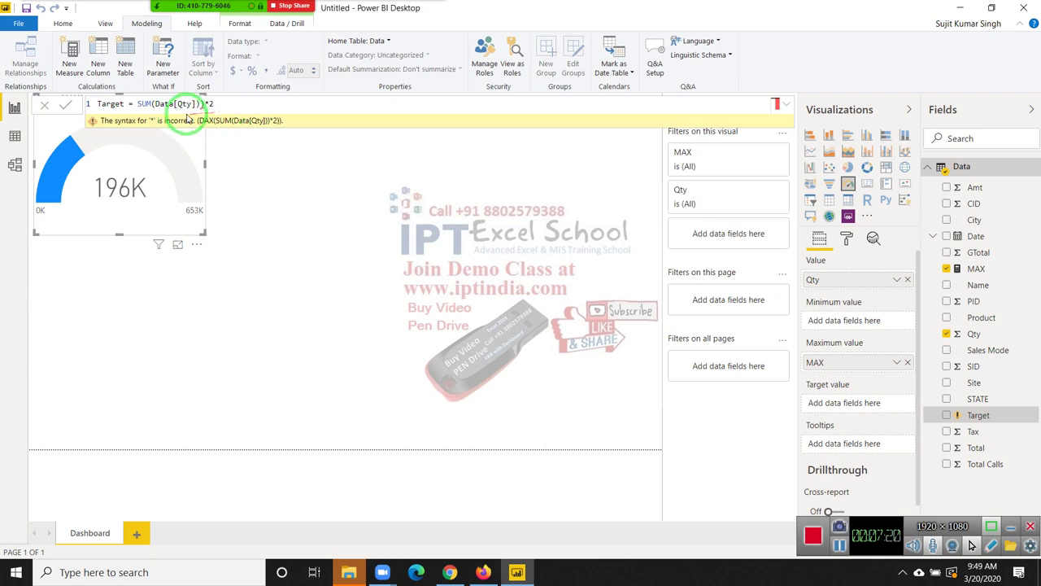
click(201, 104)
text())
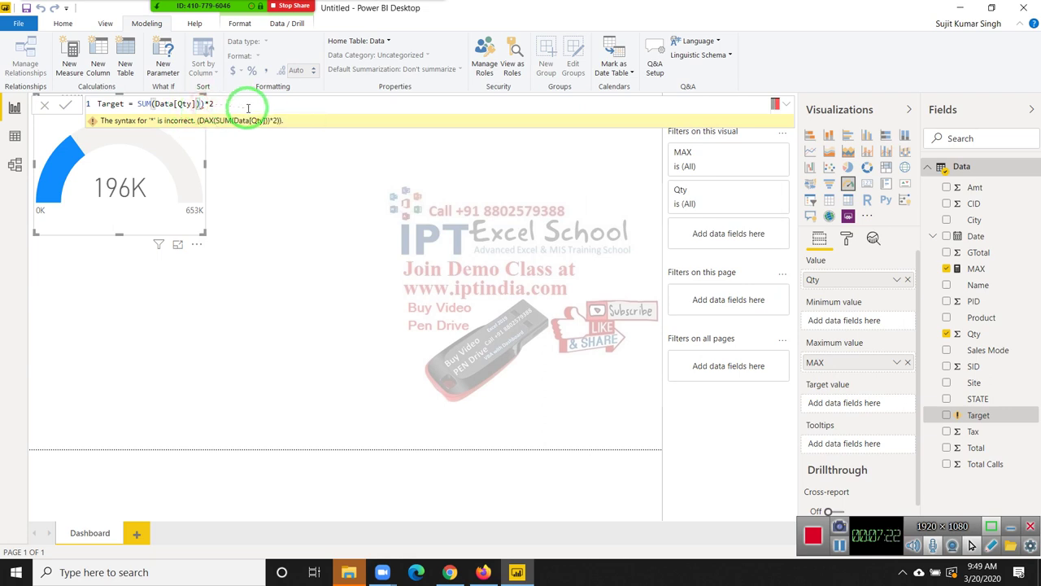
click(249, 102)
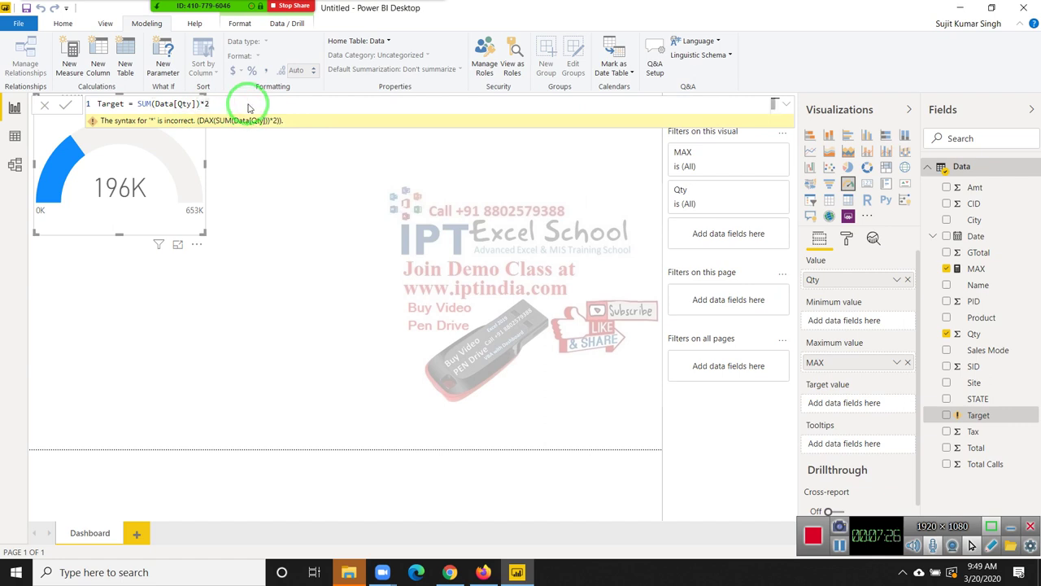
key(Return)
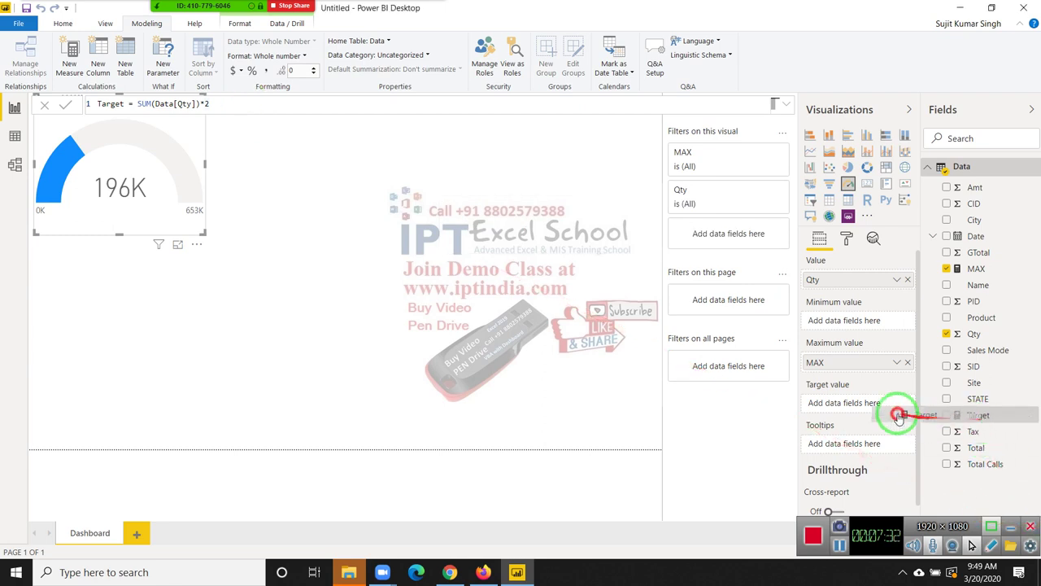
Put the Target measure in the gauge's Target value well, marking 392K
drag(979, 415, 854, 405)
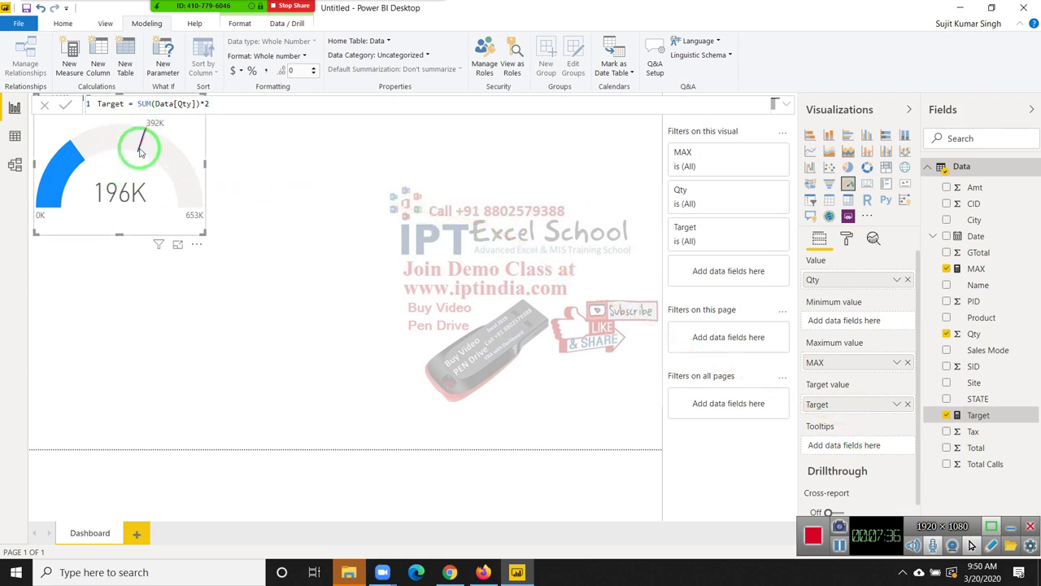
drag(139, 149, 120, 297)
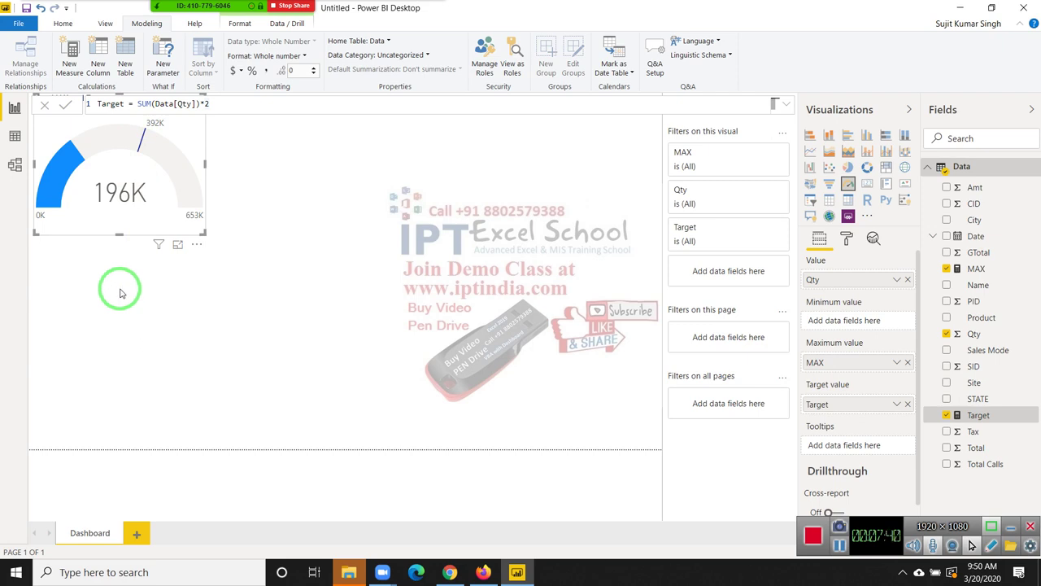
drag(120, 297, 840, 419)
Switch the page's Cross-report drillthrough toggle On
scroll(840, 419, down, 1)
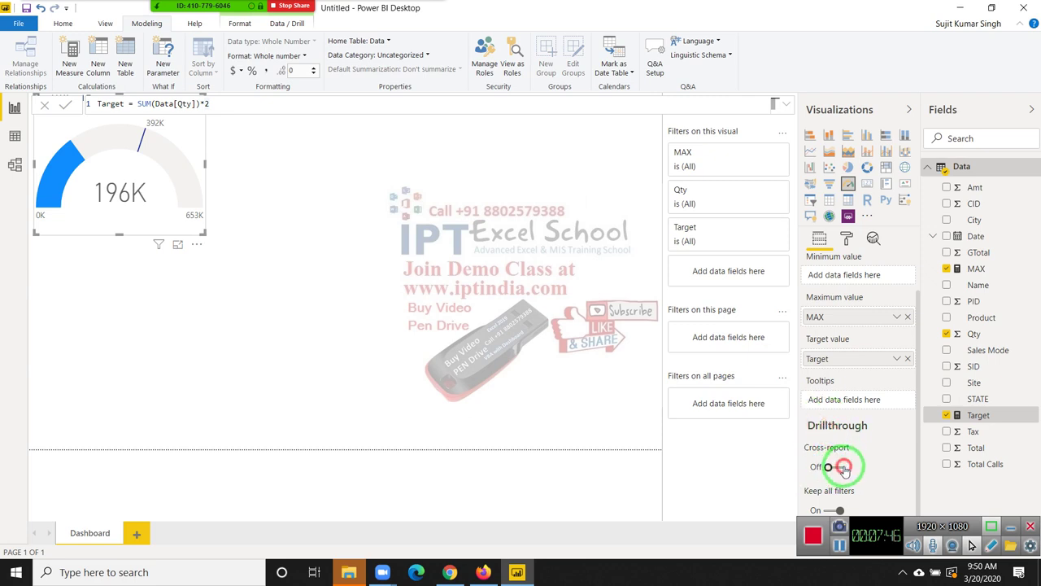
click(845, 469)
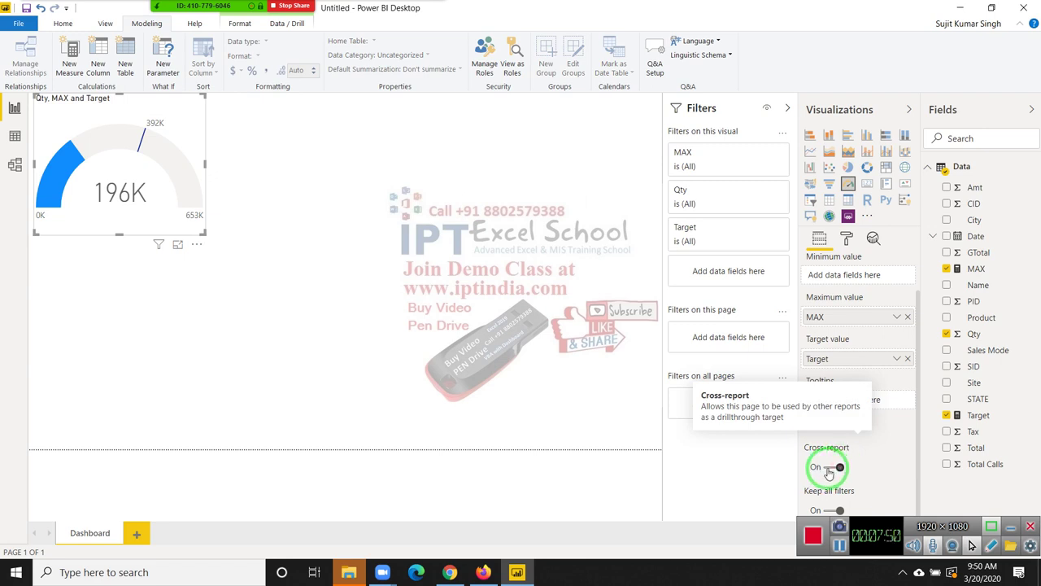
click(842, 467)
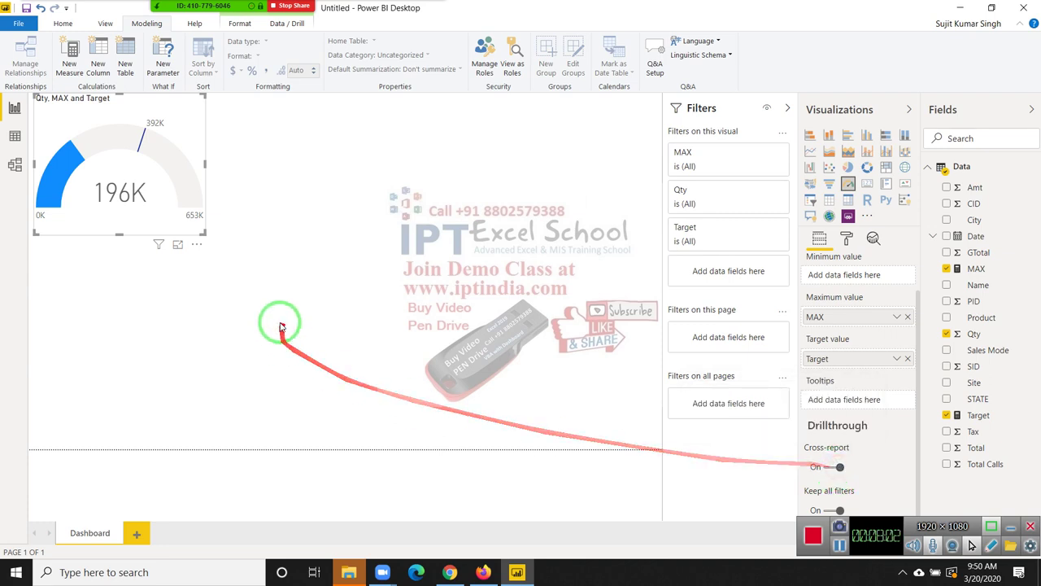
Enlarge the gauge to fill the canvas in focus mode
click(196, 246)
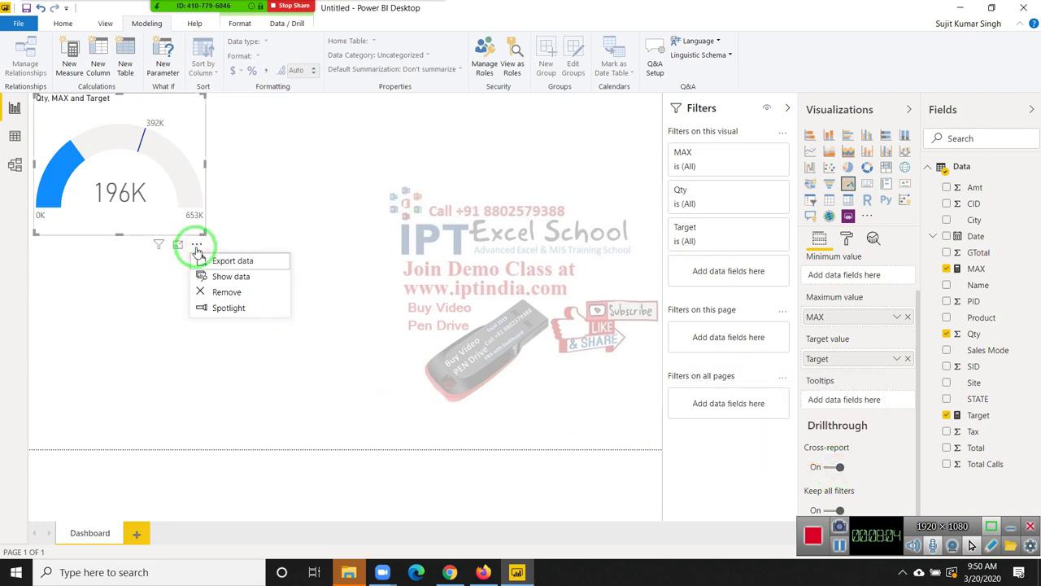
click(821, 466)
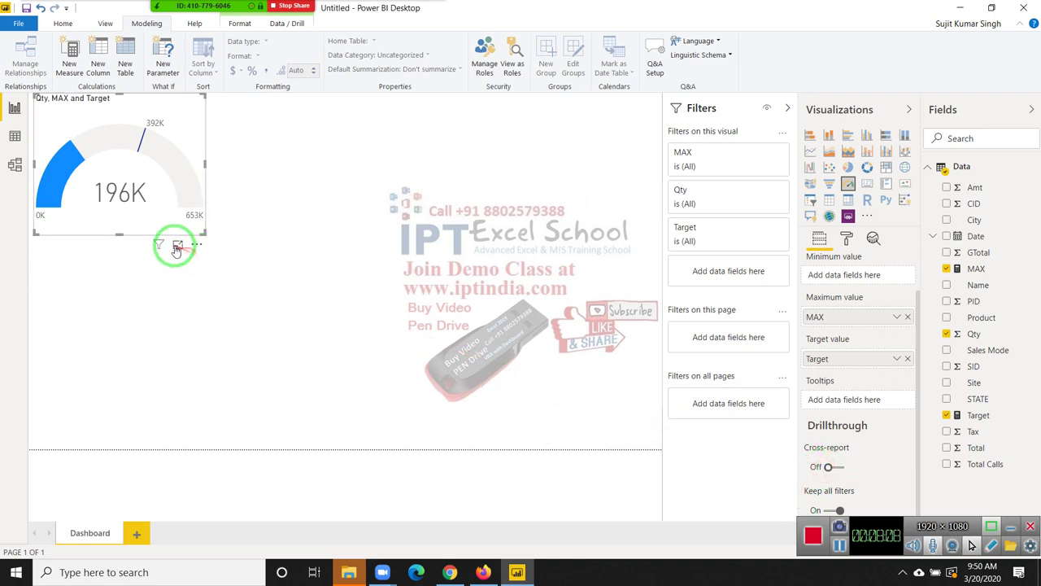
click(171, 283)
click(193, 165)
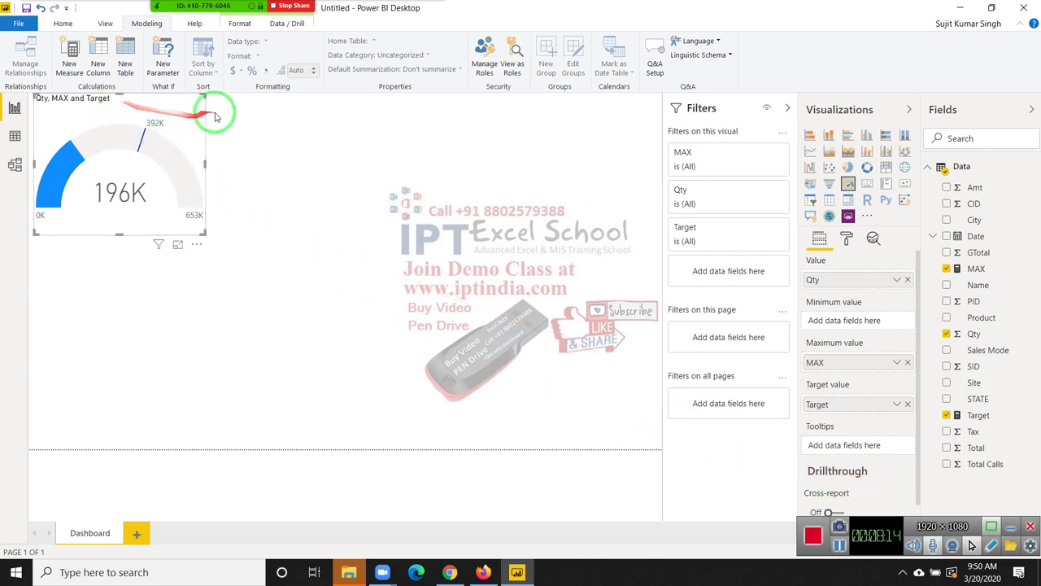
click(179, 246)
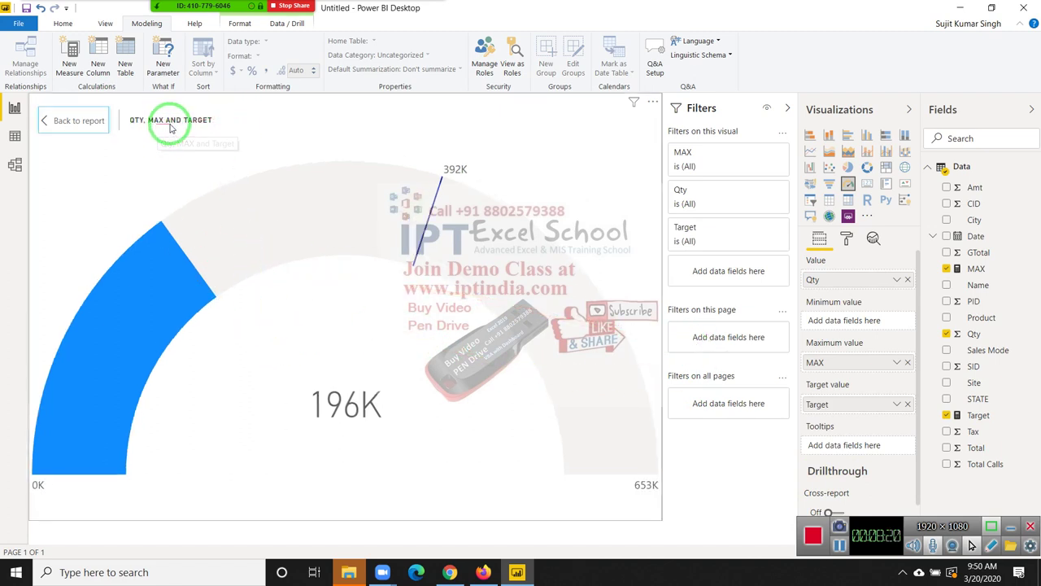
Switch Cross-report drillthrough and Keep all filters on, then back off
click(839, 512)
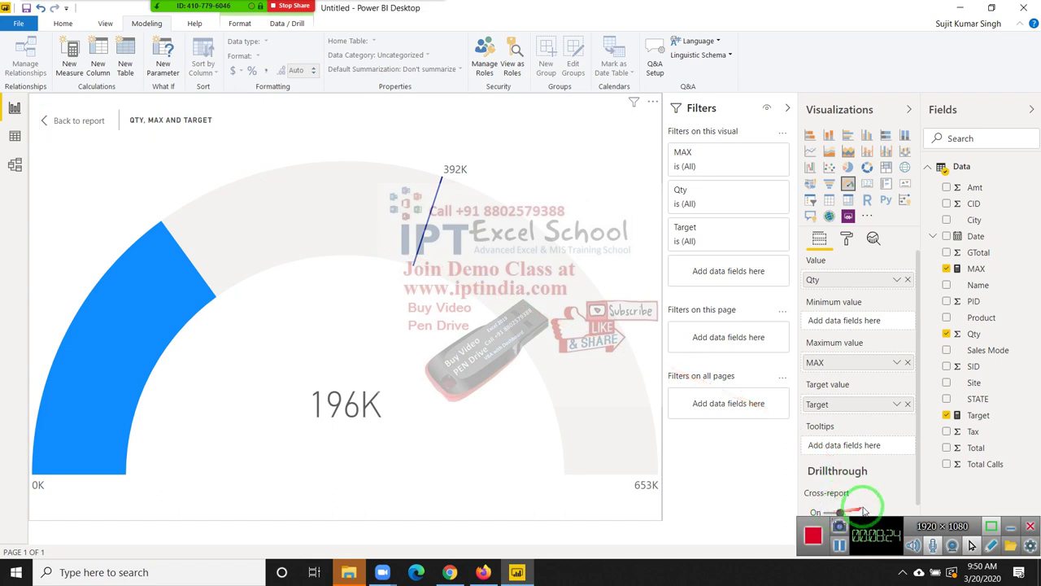
scroll(841, 496, down, 1)
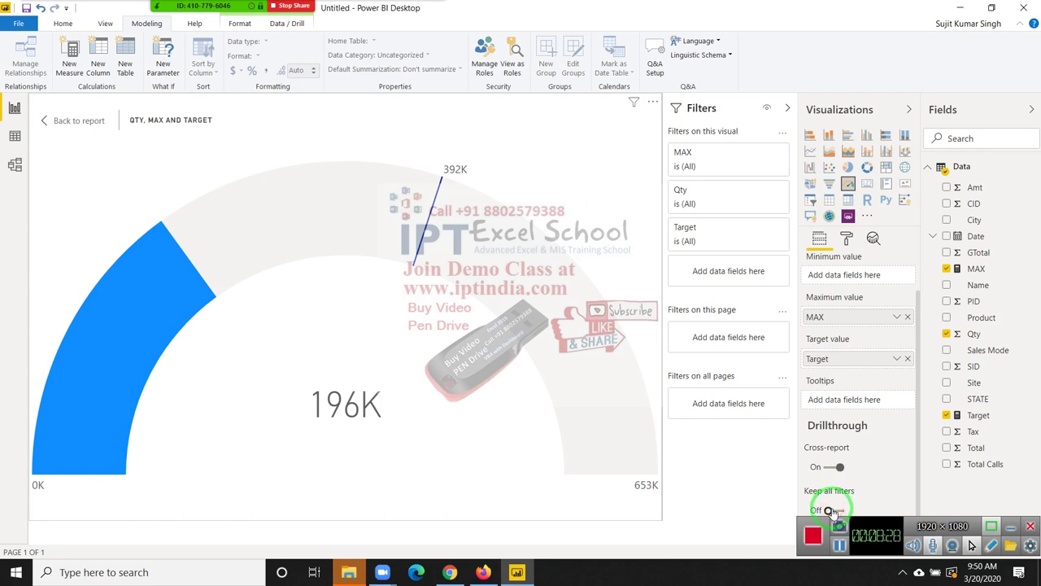
click(843, 511)
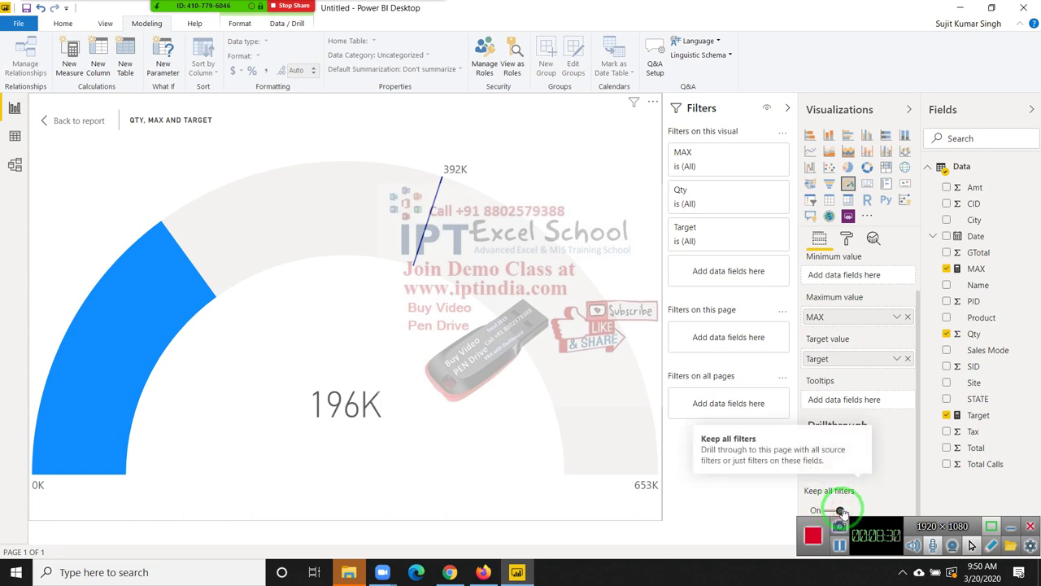
click(830, 469)
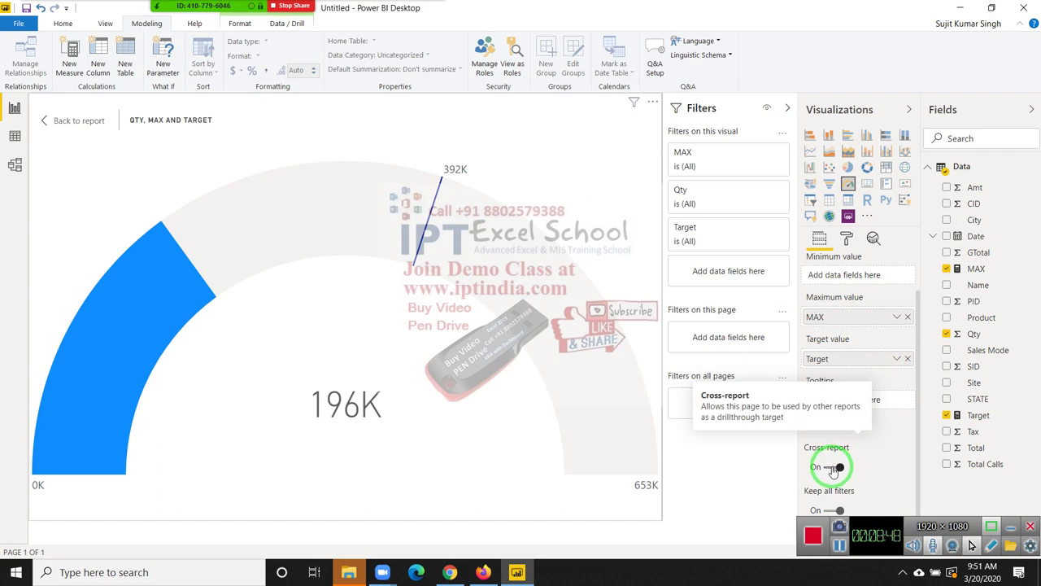
click(832, 471)
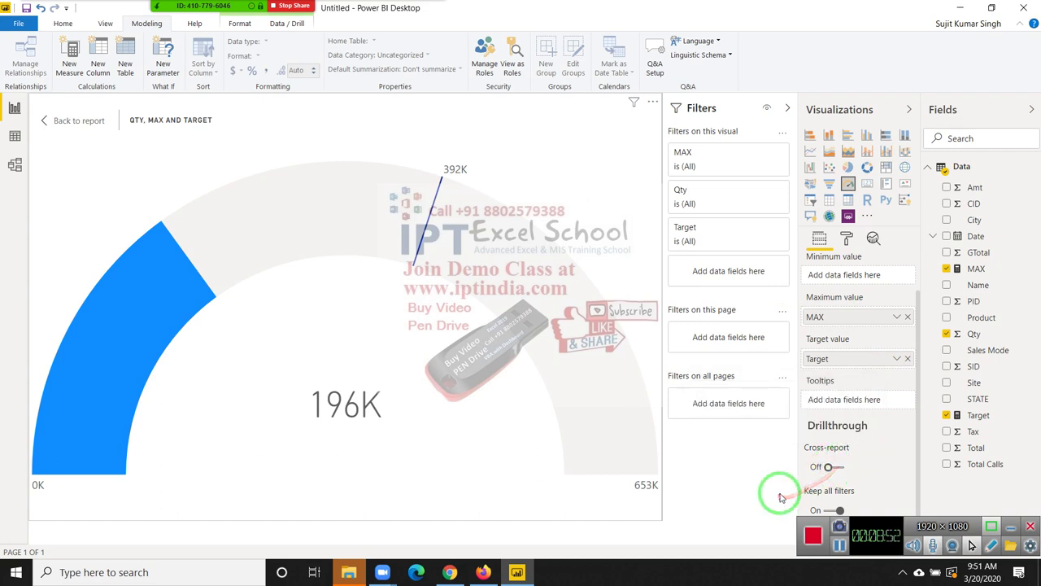
click(828, 510)
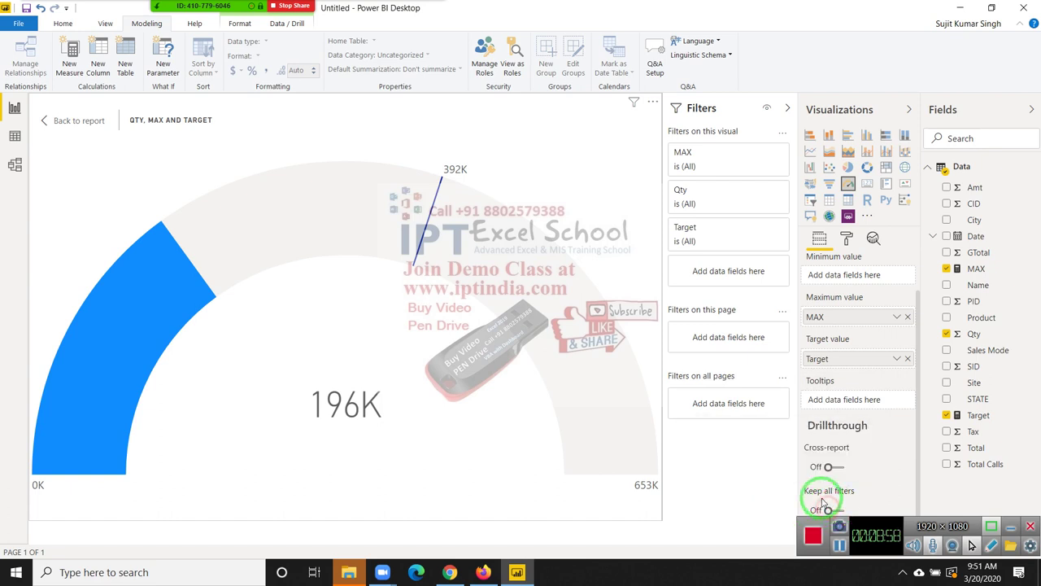
click(1011, 529)
Return to the report page and show the gauge's formatting options
scroll(846, 512, up, 1)
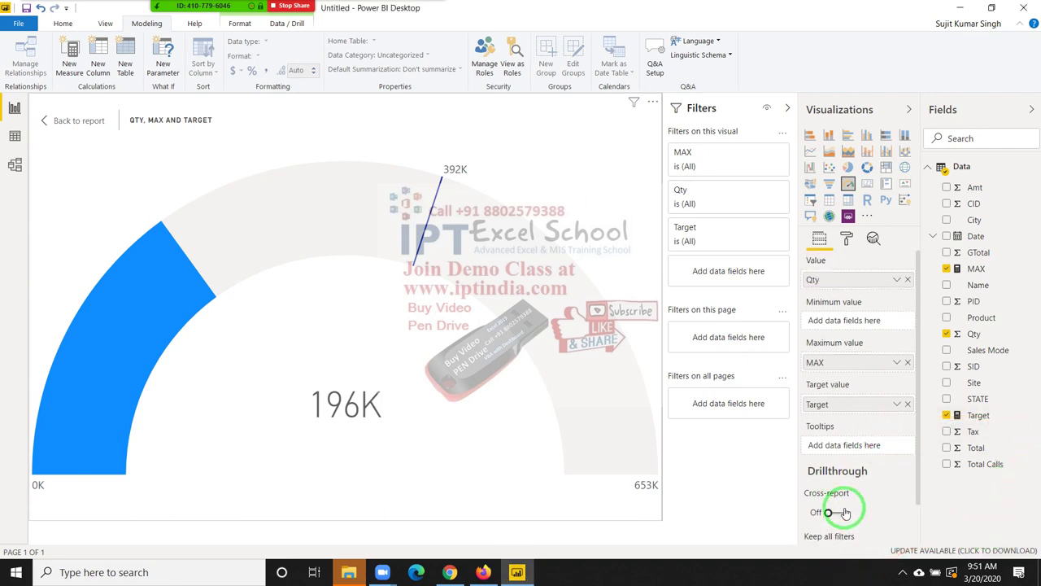
scroll(847, 496, down, 1)
scroll(850, 490, up, 1)
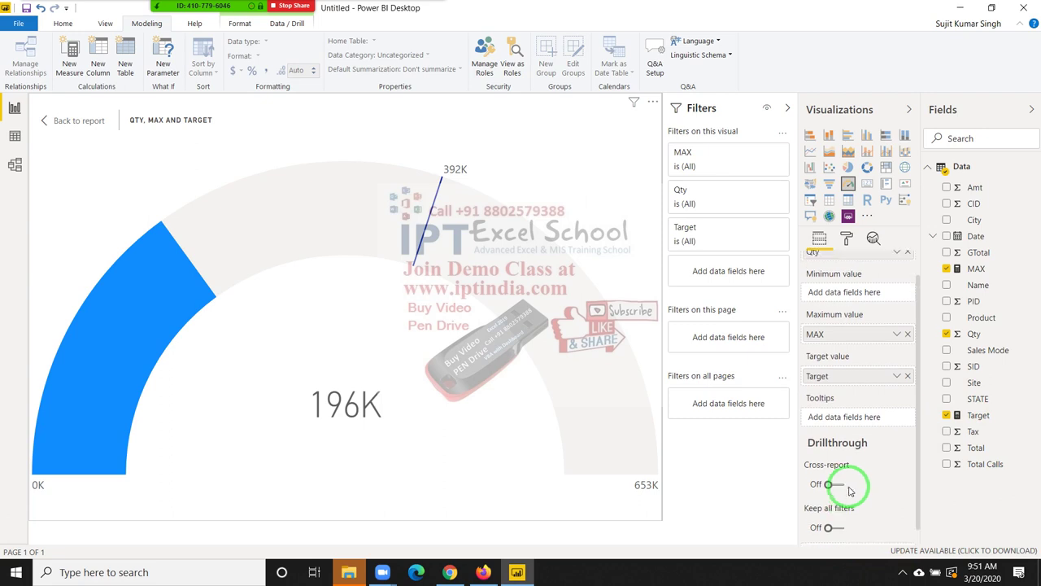
click(81, 122)
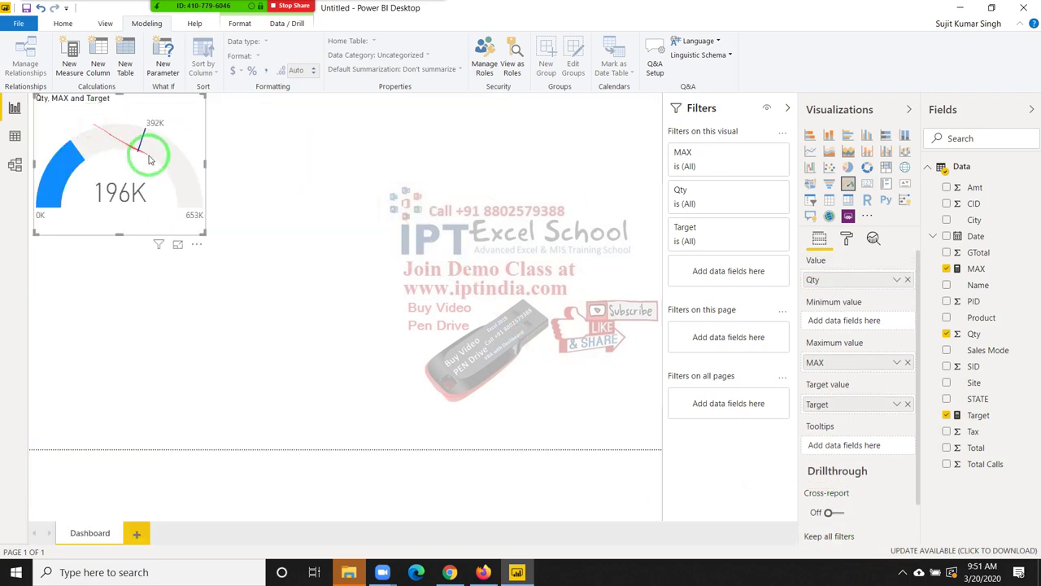
click(830, 279)
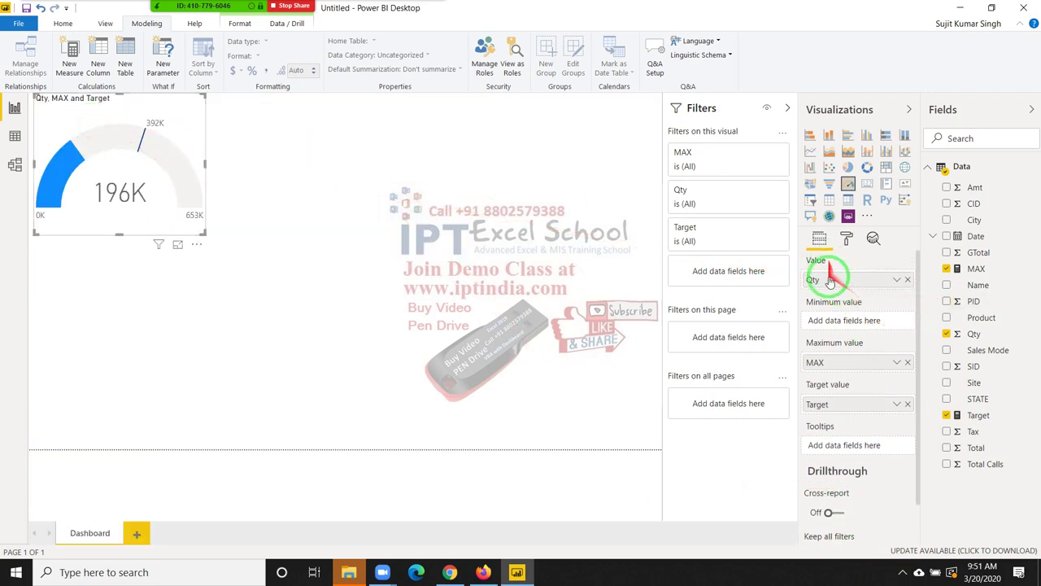
scroll(829, 279, down, 1)
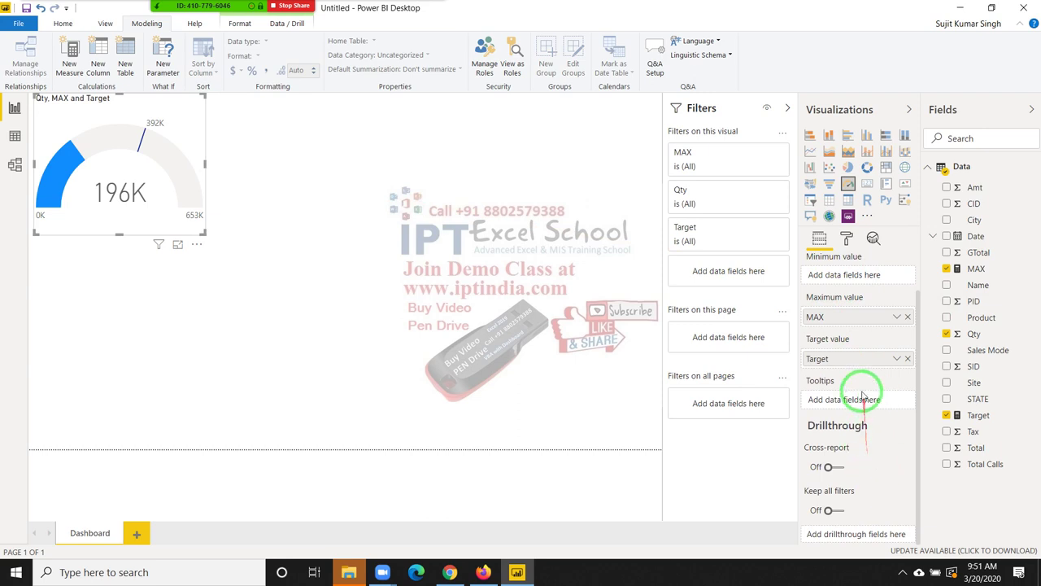
scroll(864, 399, up, 1)
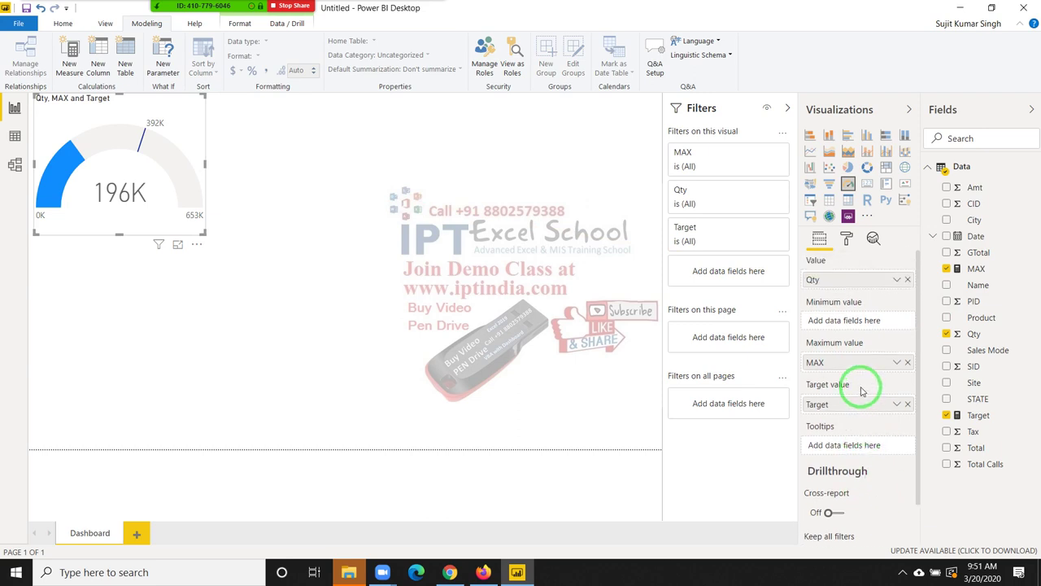
click(846, 239)
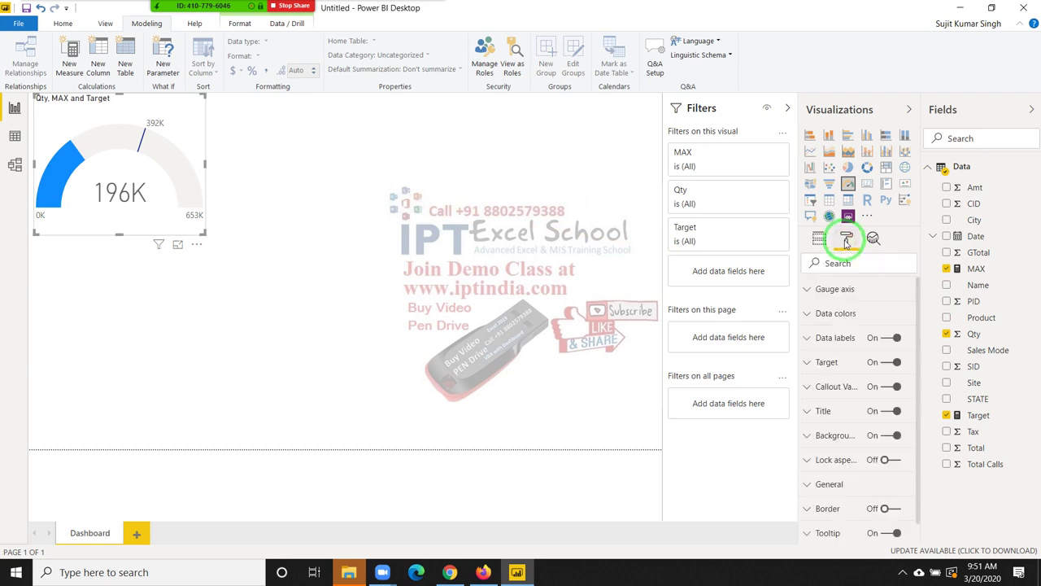
In Data colors, make the gauge Target marker light grey and its Fill black
click(836, 289)
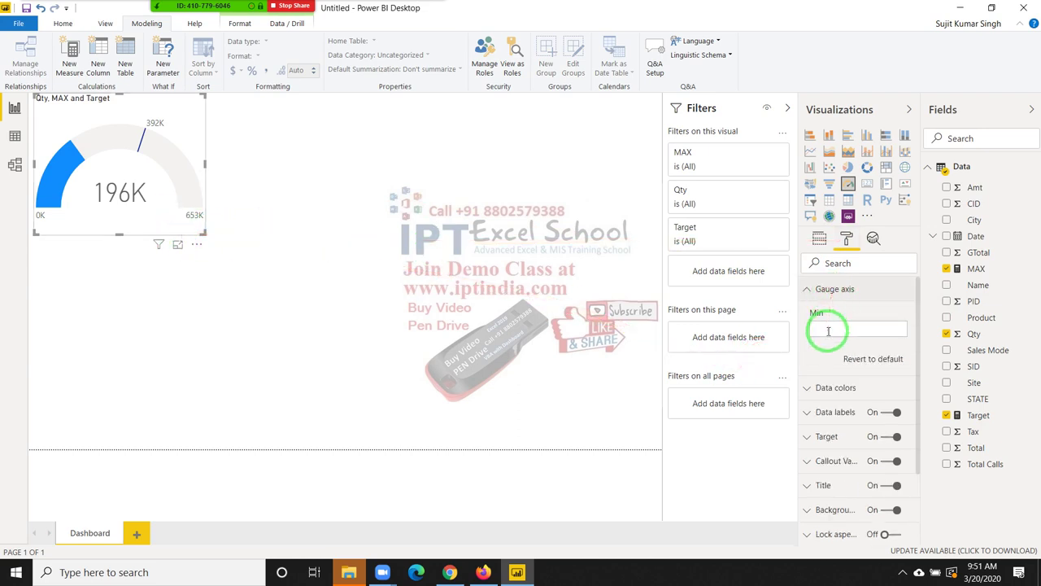
click(828, 331)
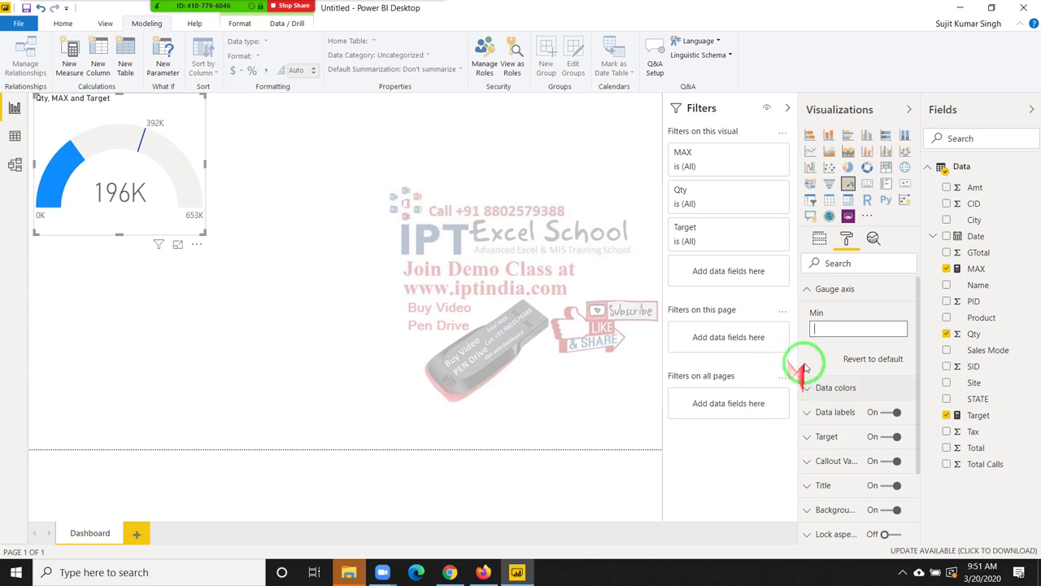
click(810, 293)
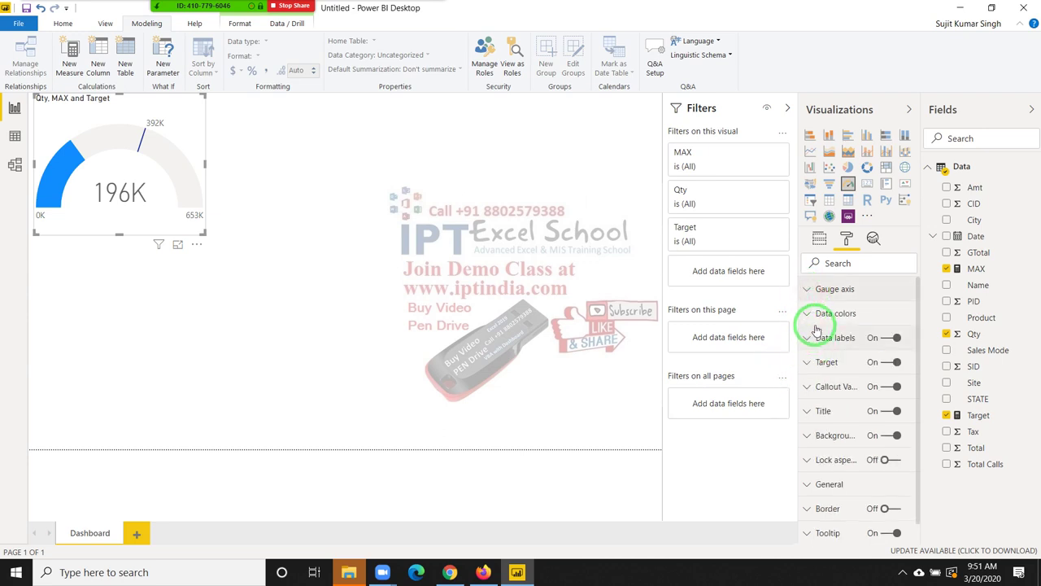
click(816, 317)
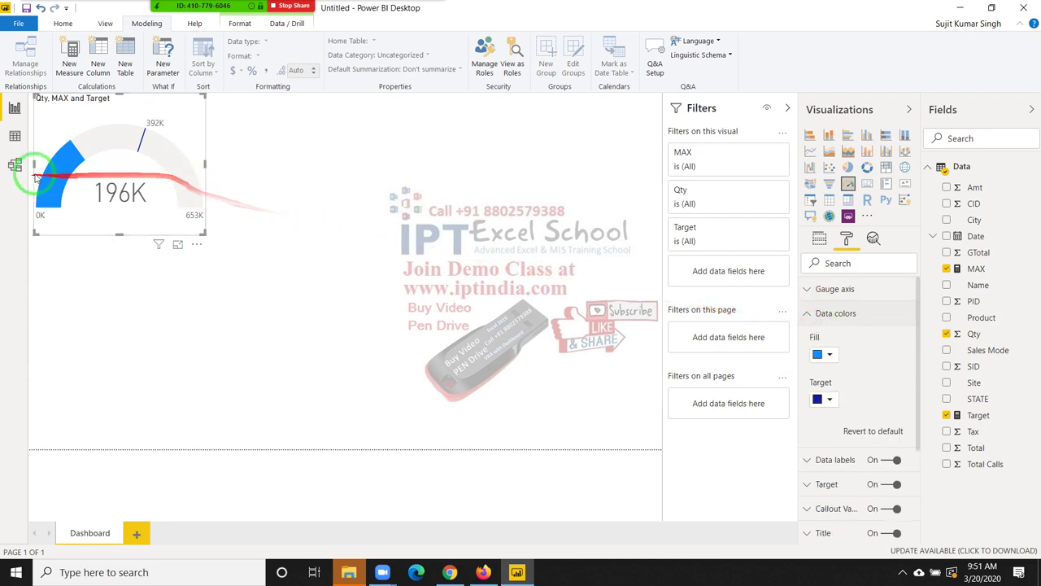
click(833, 400)
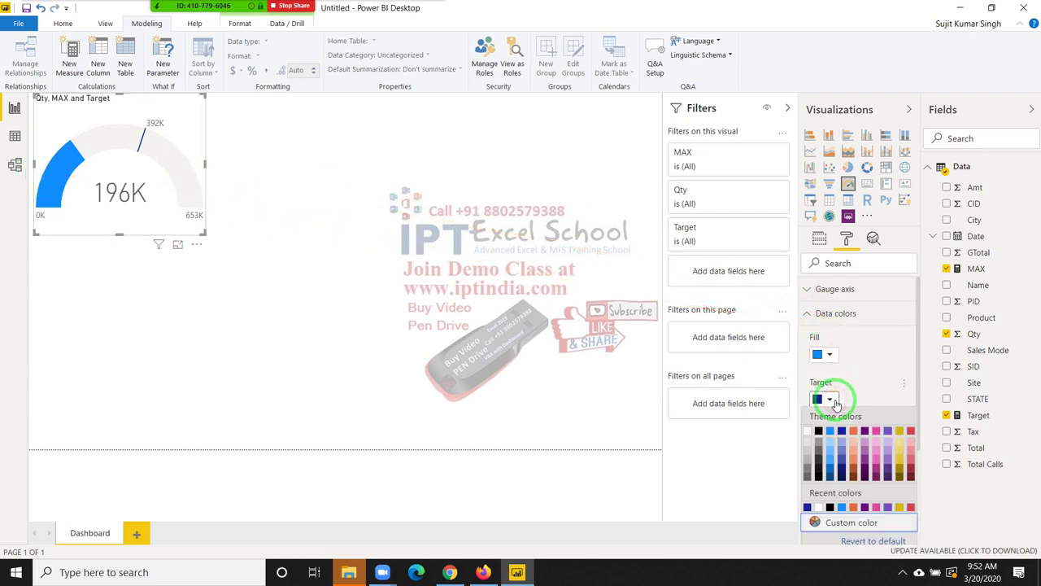
click(810, 442)
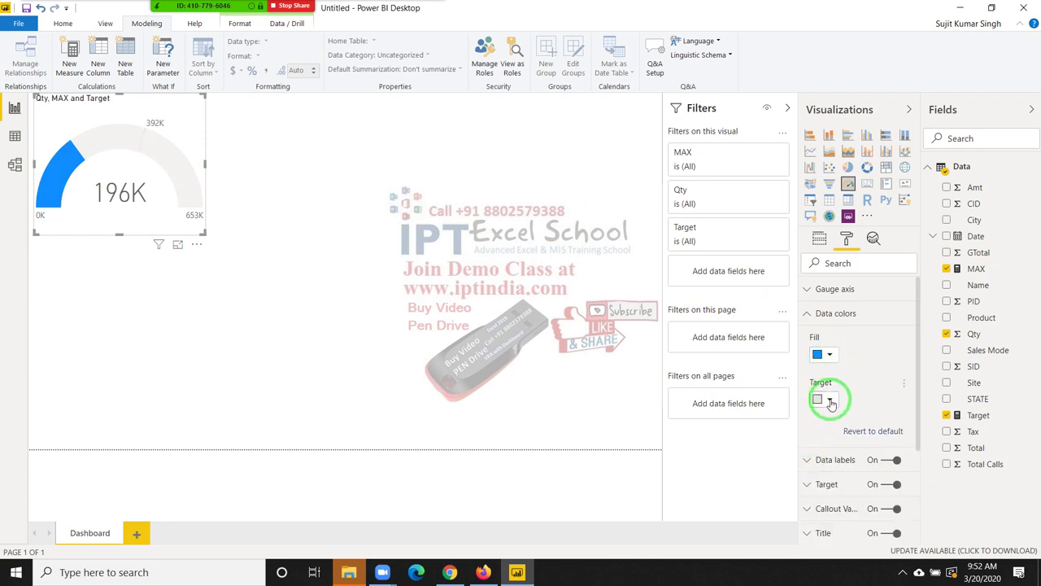
click(832, 360)
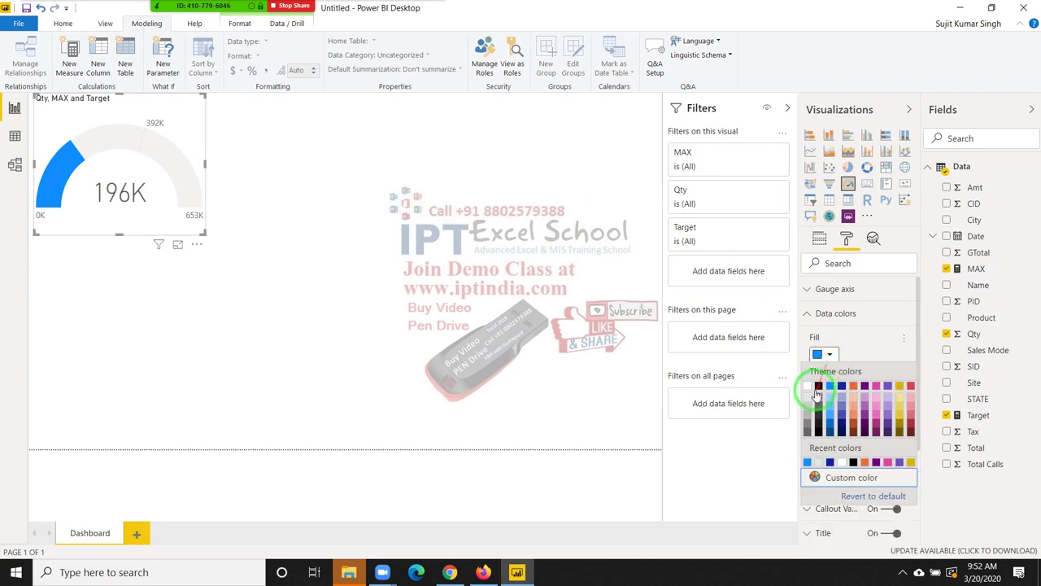
click(818, 387)
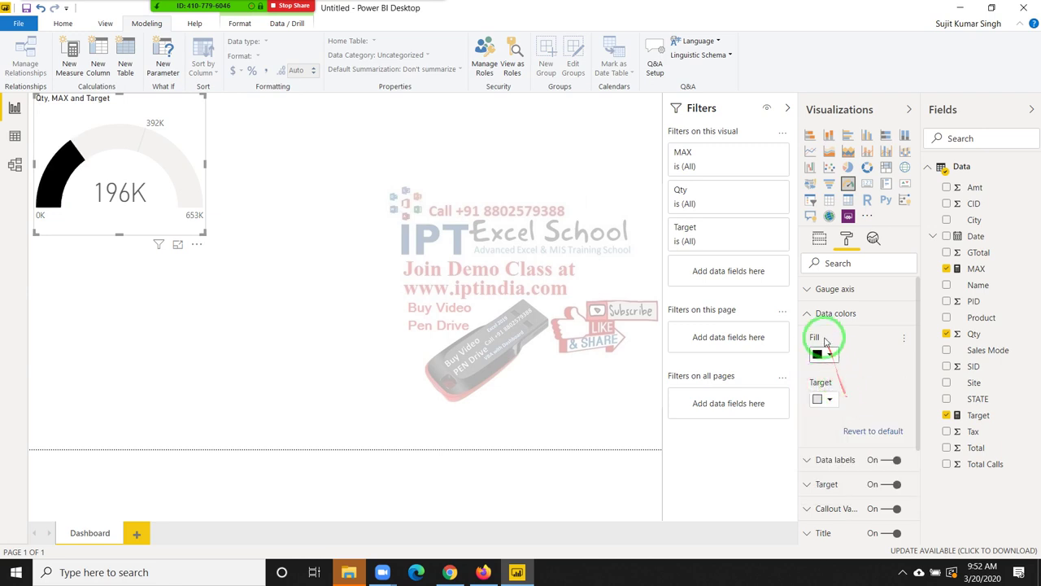
click(810, 324)
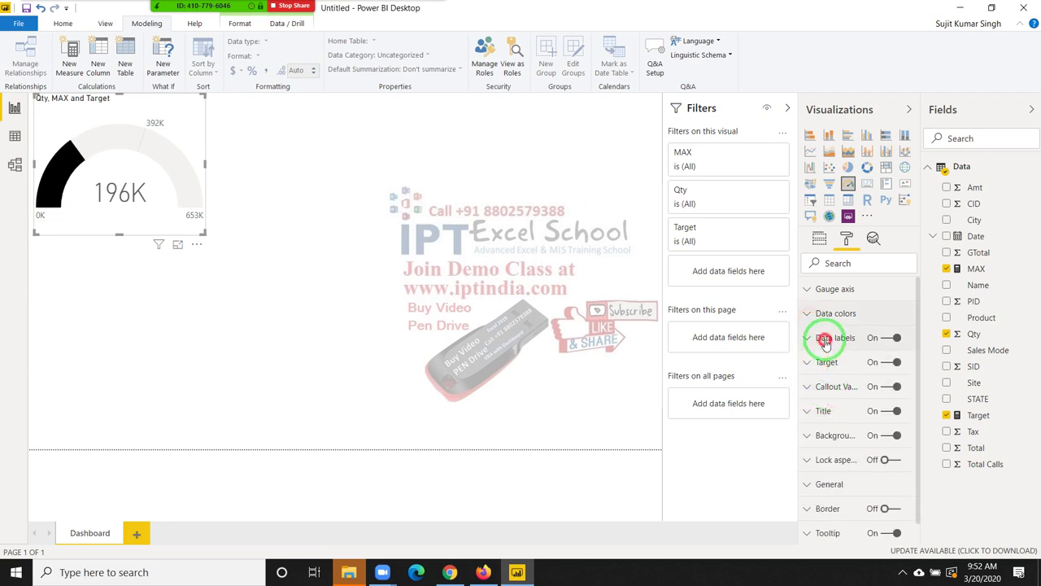
Make the data labels dark blue at 16 pt, with Auto display units and Segoe UI
click(825, 340)
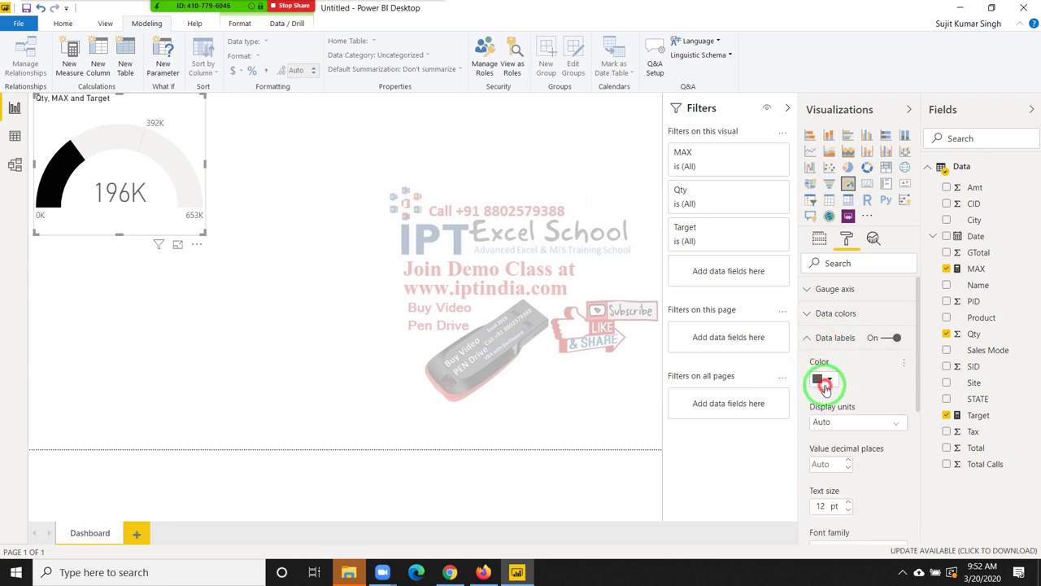
click(825, 388)
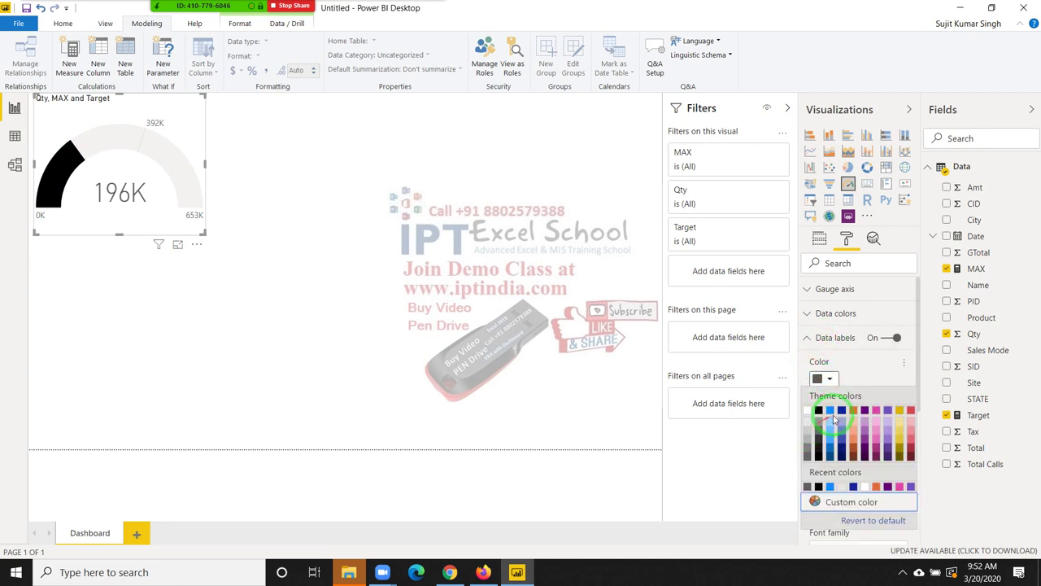
click(841, 412)
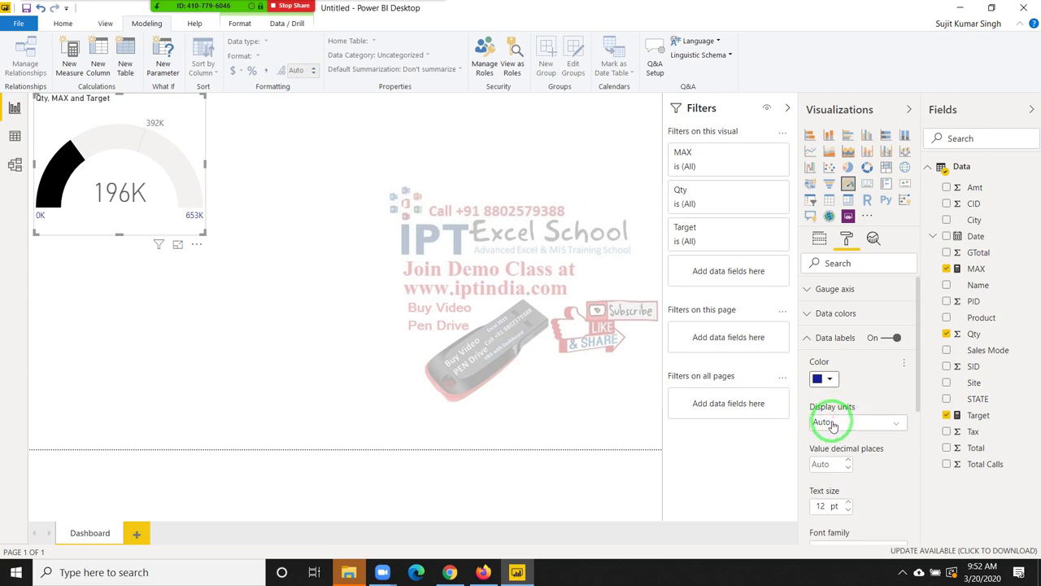
click(832, 425)
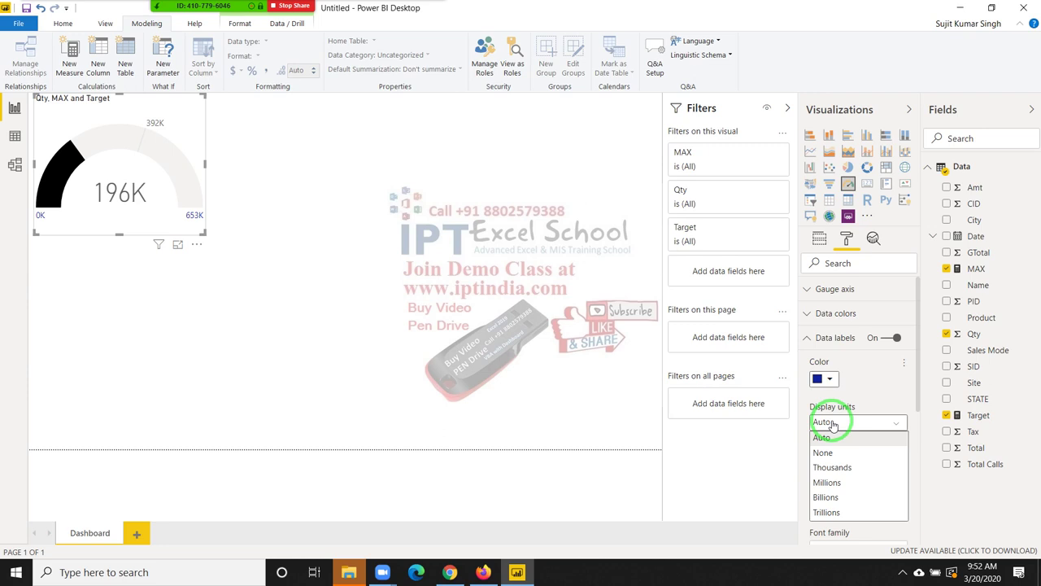
click(881, 382)
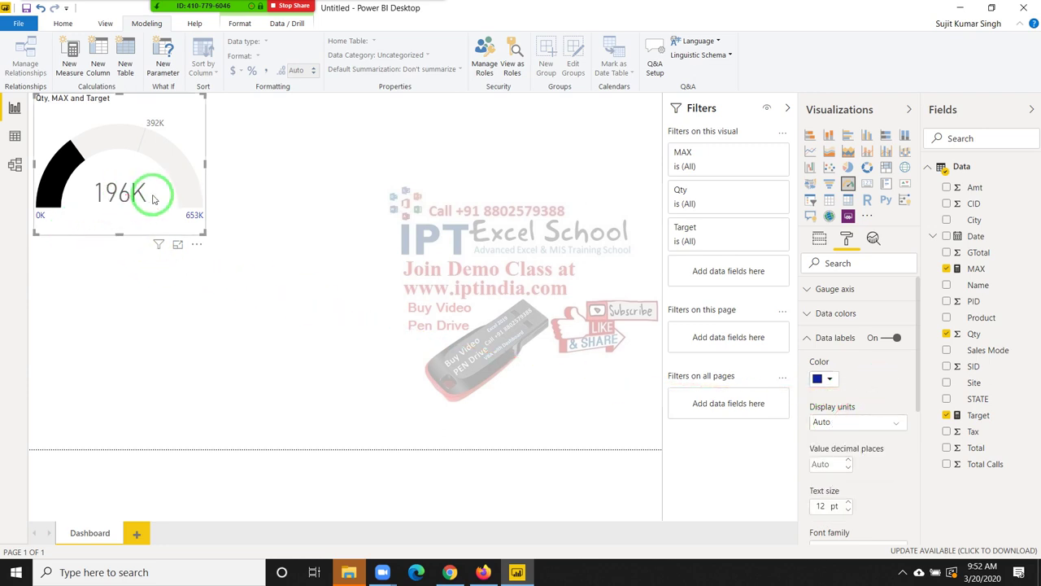
scroll(854, 440, down, 2)
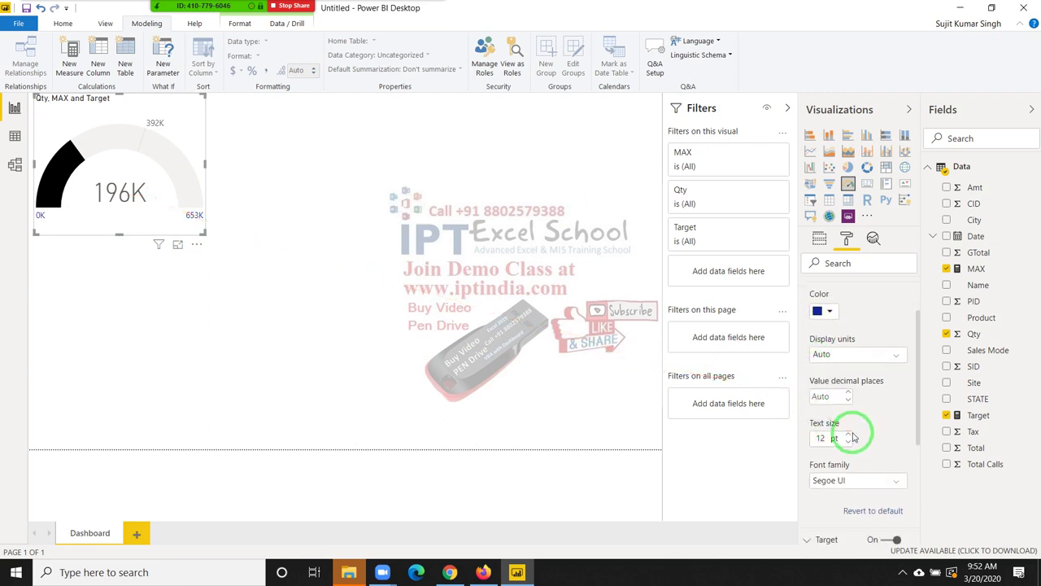
scroll(854, 439, down, 1)
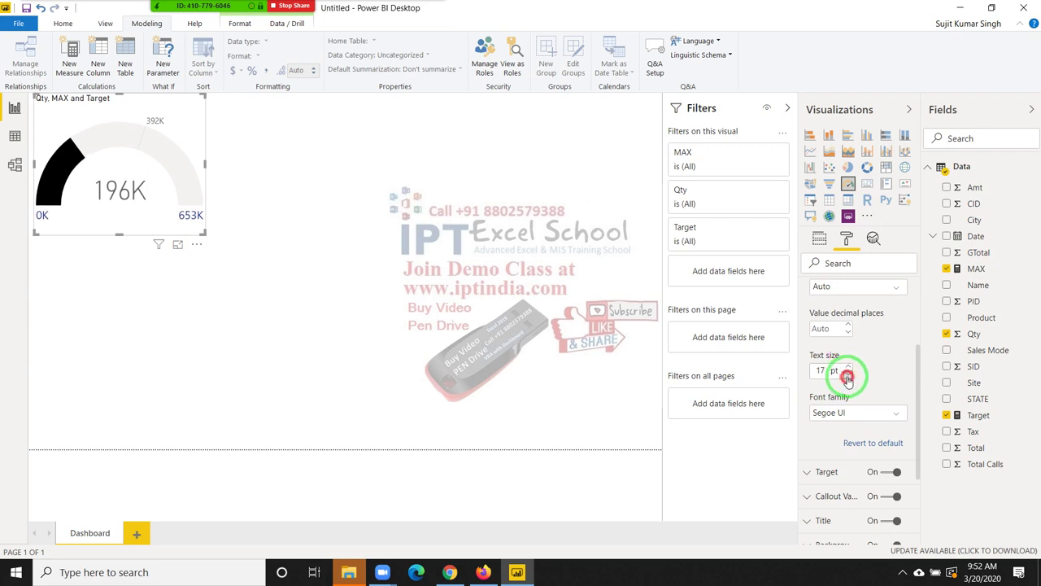
click(848, 376)
scroll(835, 415, down, 1)
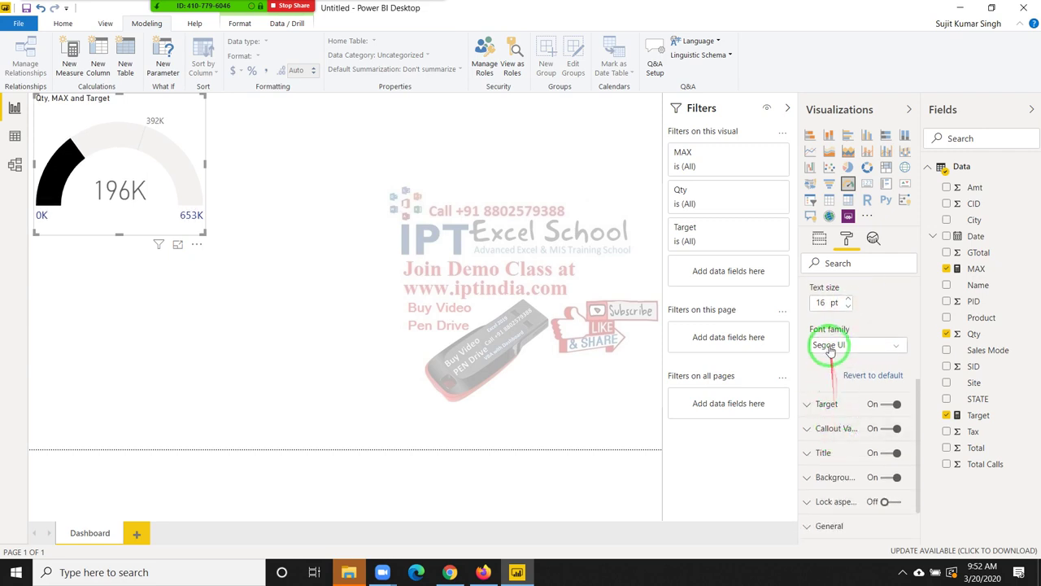
click(830, 346)
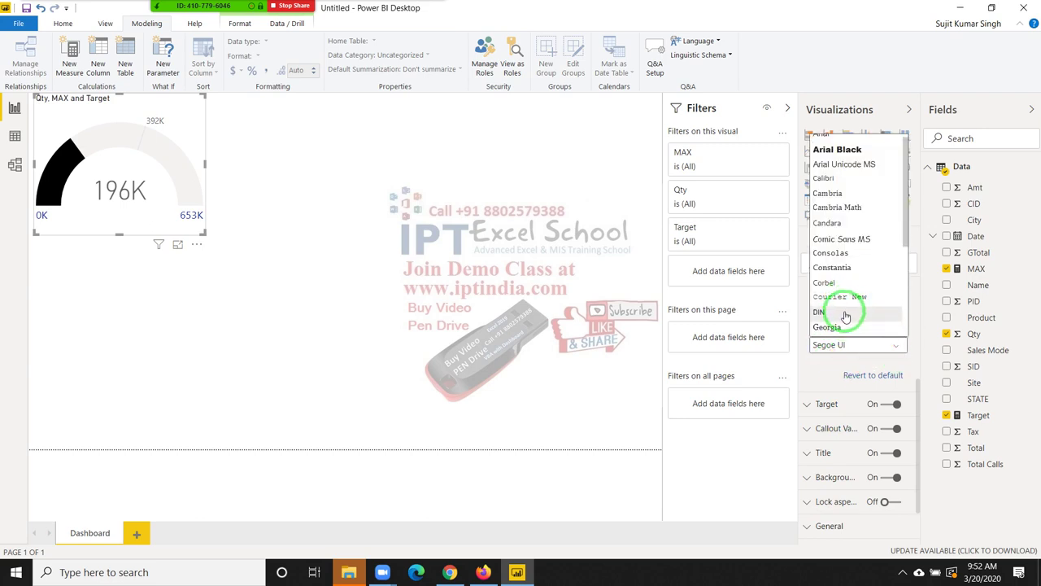
click(817, 376)
scroll(816, 378, down, 1)
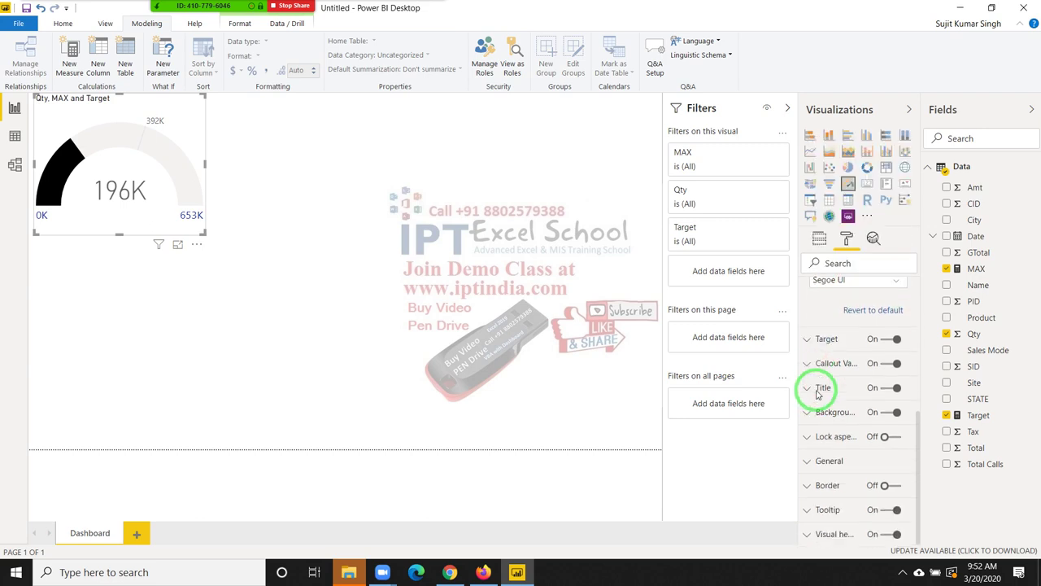
Set the Target label colour to black after trying orange and red
click(805, 348)
scroll(849, 391, down, 2)
scroll(841, 383, up, 1)
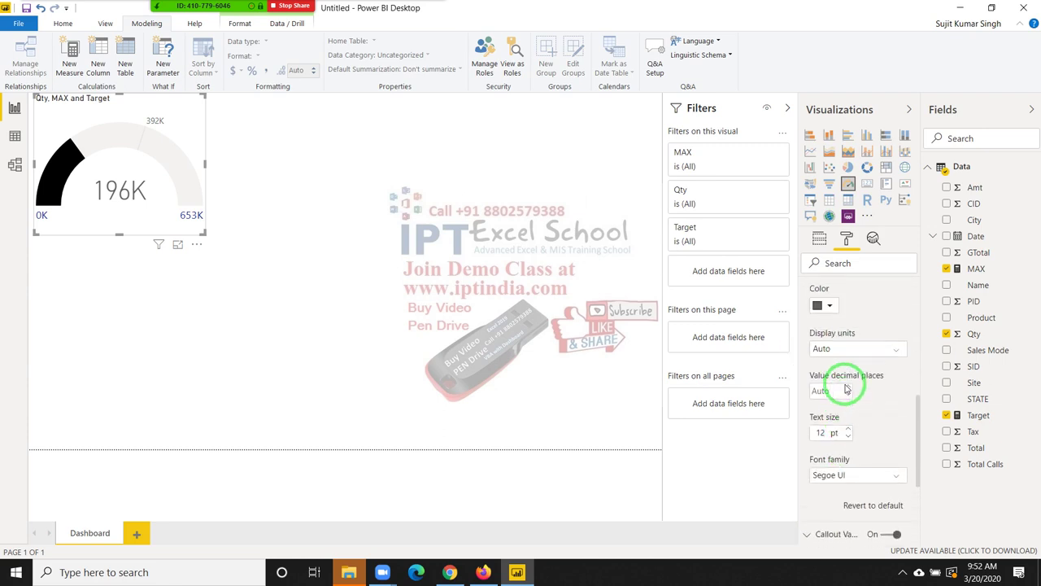
scroll(828, 322, up, 1)
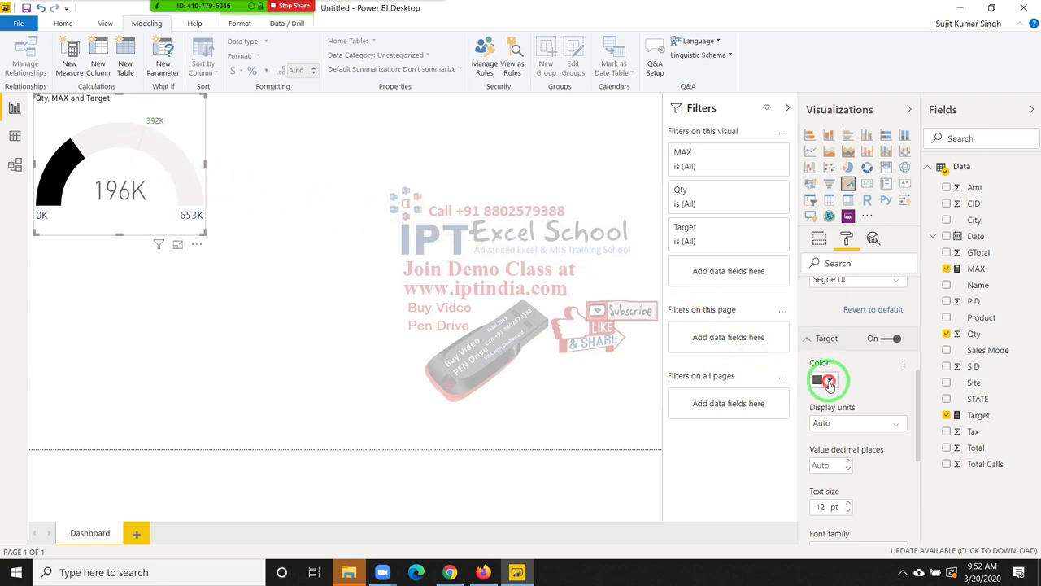
click(829, 382)
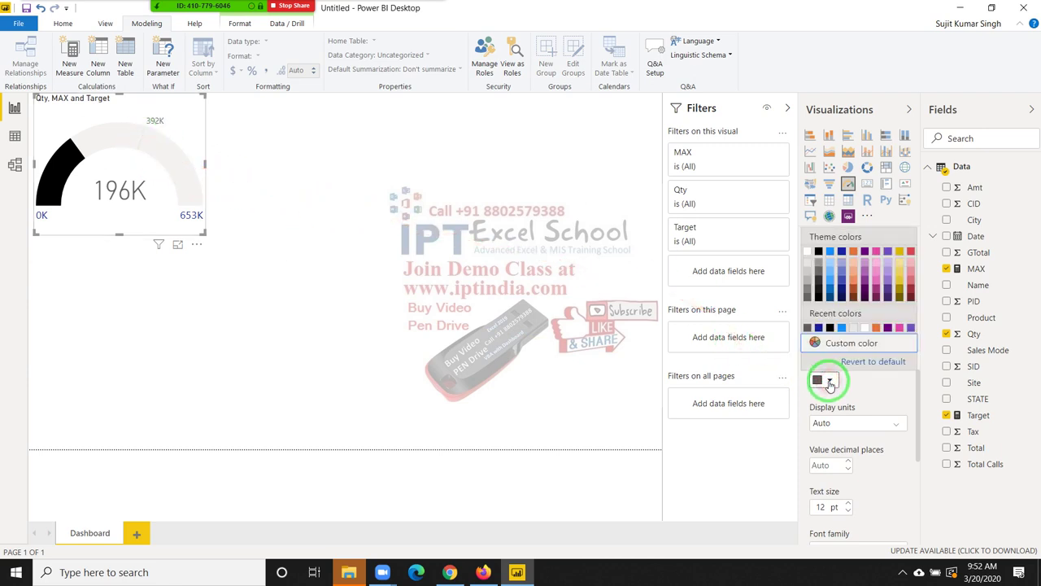
click(877, 329)
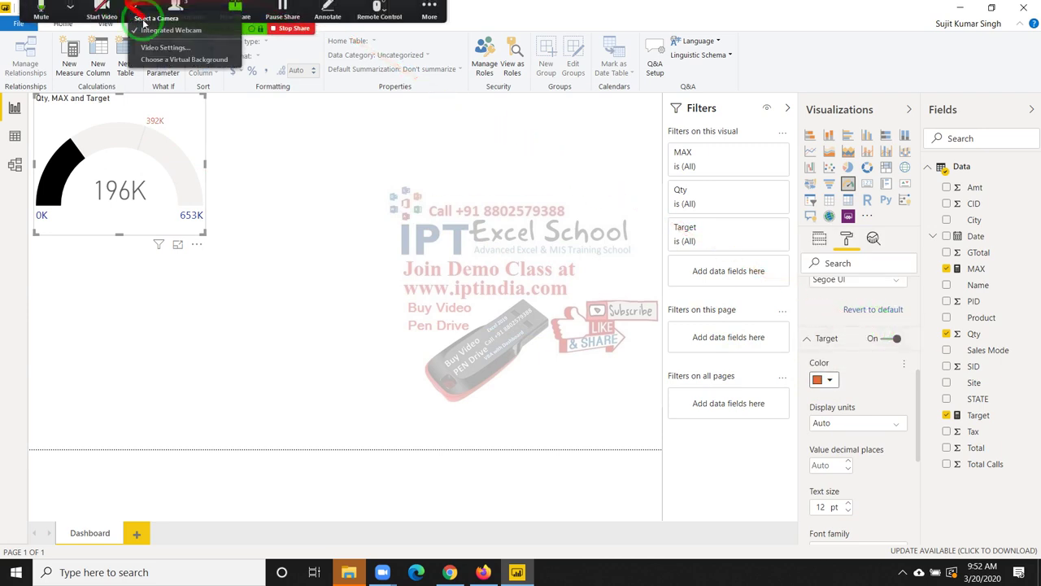
click(830, 381)
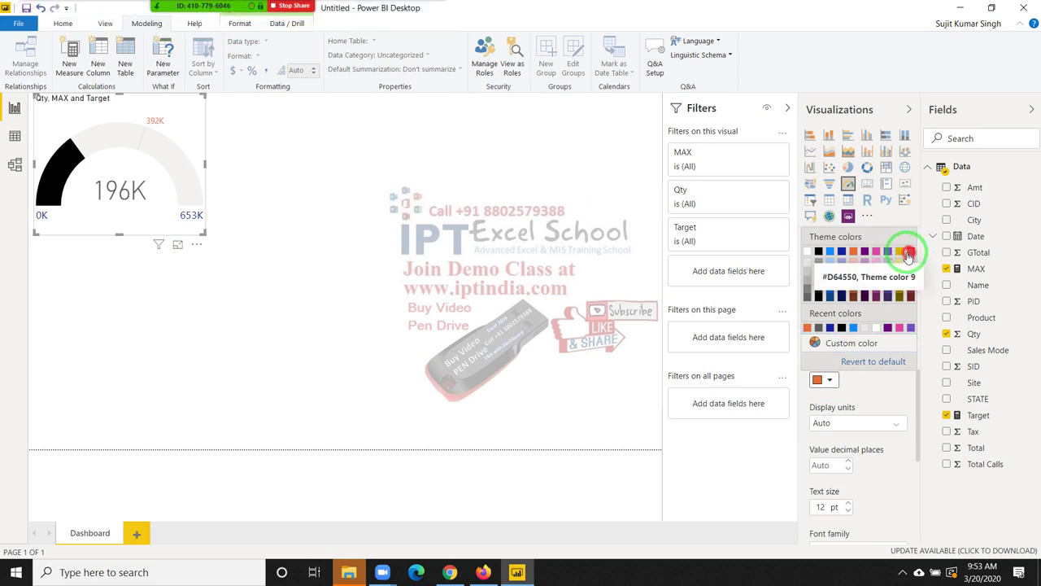
click(909, 254)
click(197, 17)
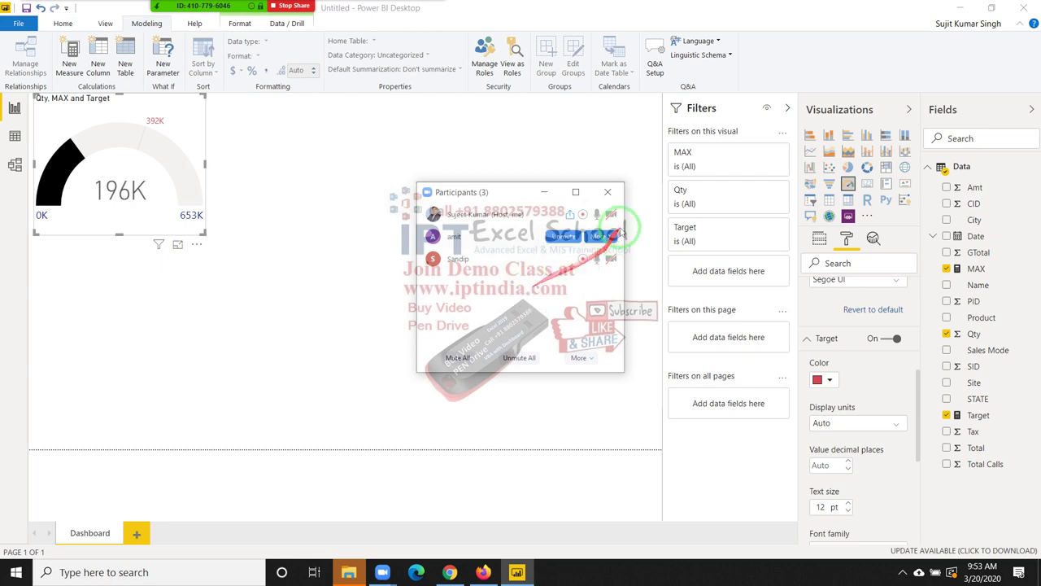
click(612, 192)
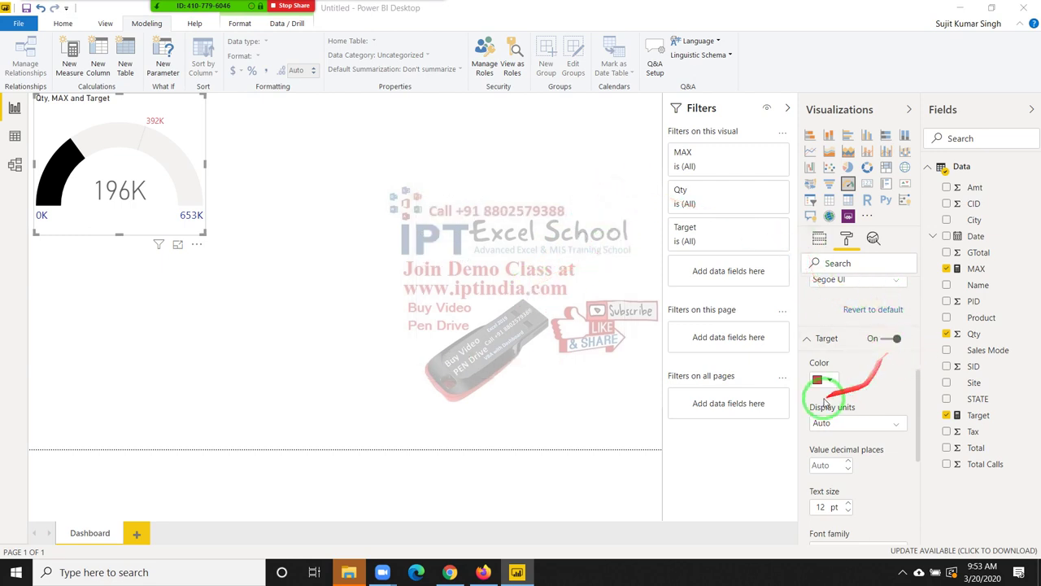
drag(816, 390, 209, 225)
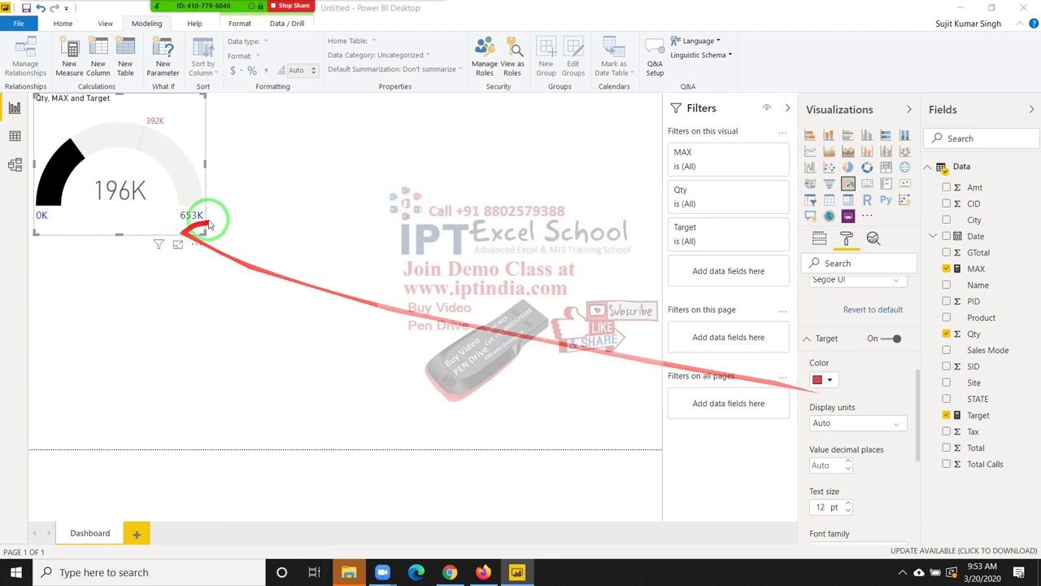
click(830, 382)
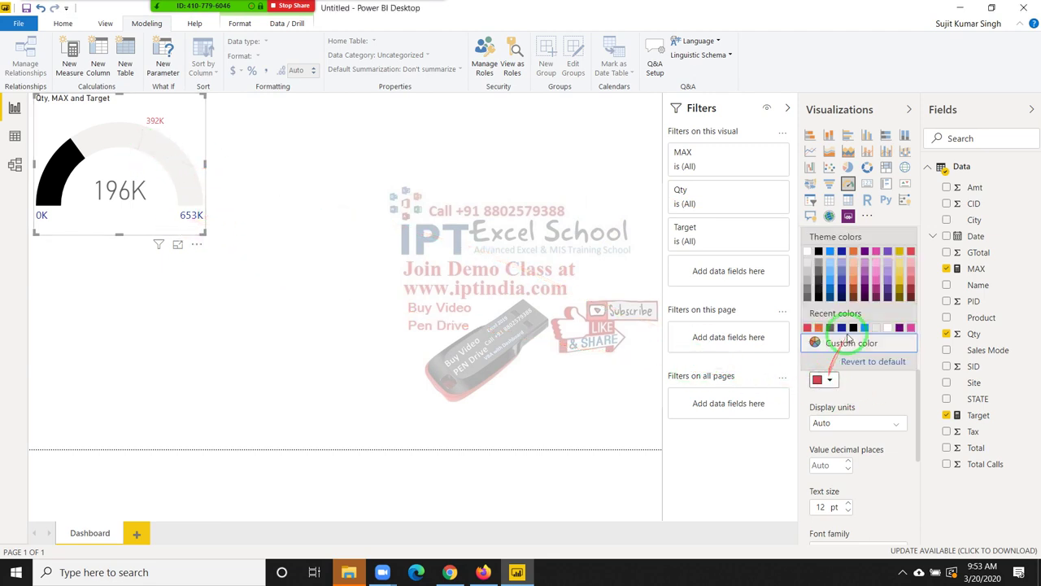
click(818, 253)
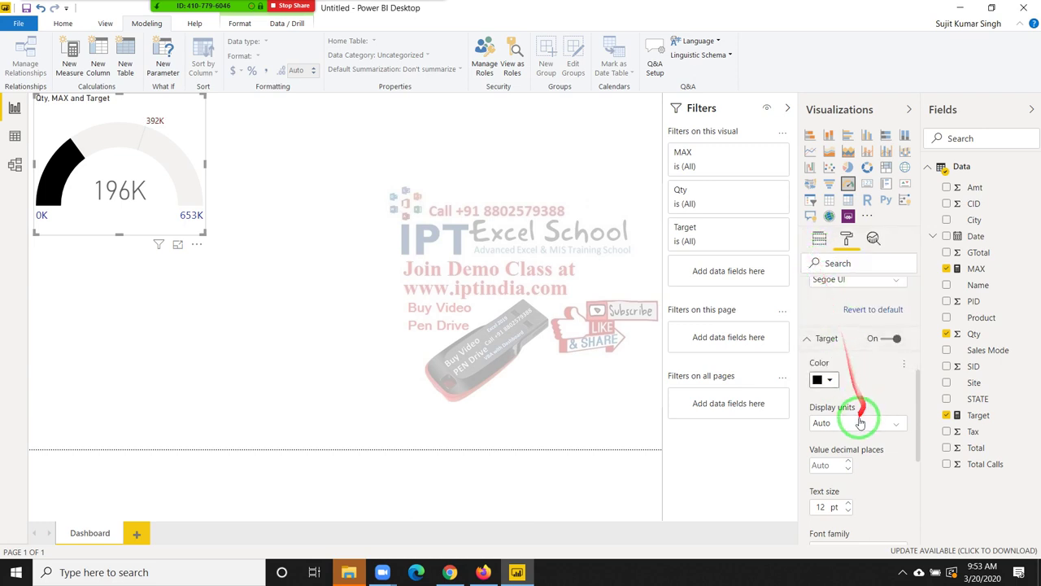
Keep Target label display units at Auto and set its text size to 16 pt
scroll(852, 431, down, 2)
scroll(853, 431, down, 1)
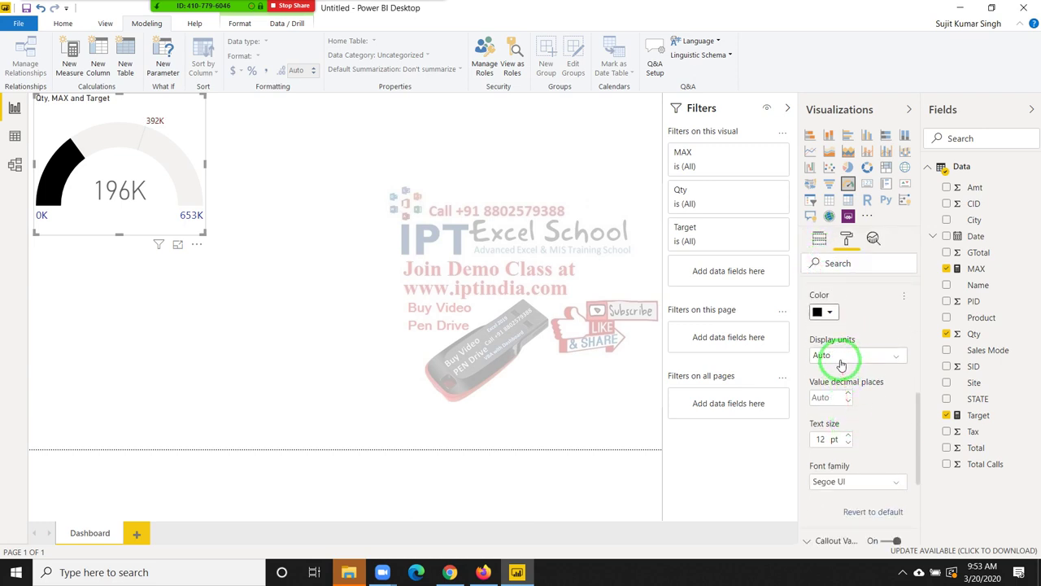
click(842, 365)
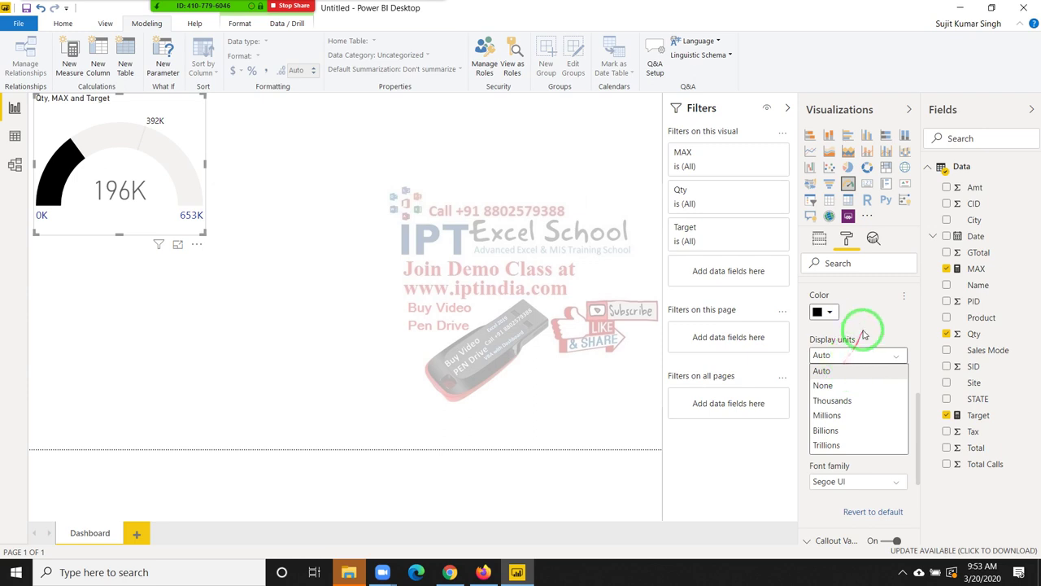
click(859, 336)
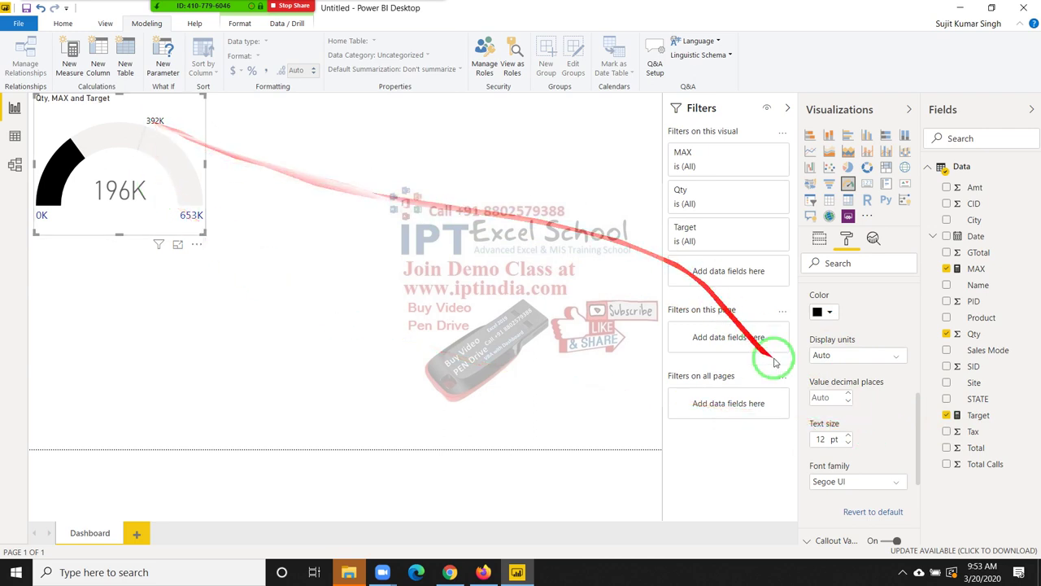
scroll(890, 403, down, 3)
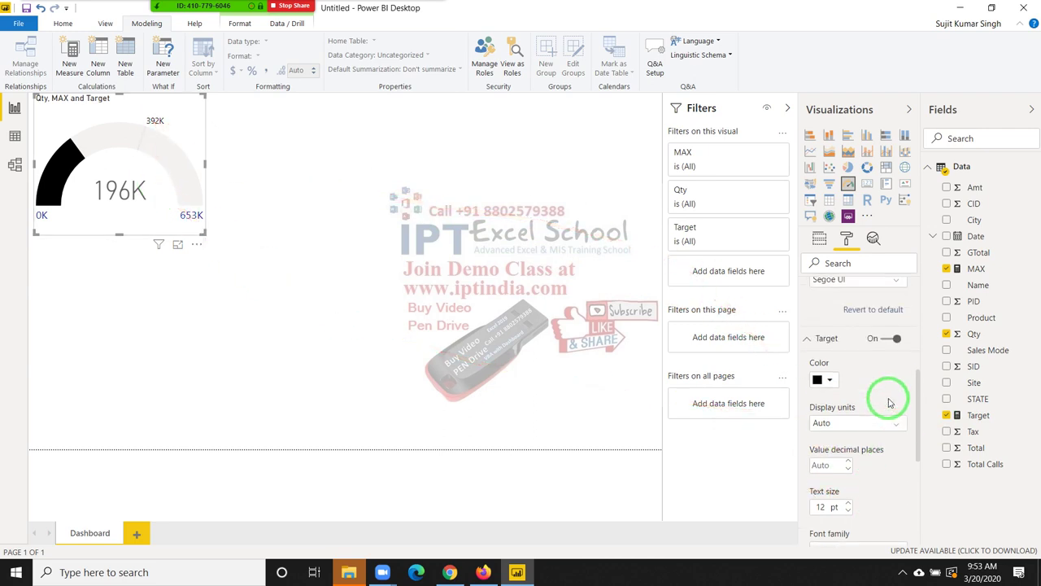
scroll(887, 401, down, 1)
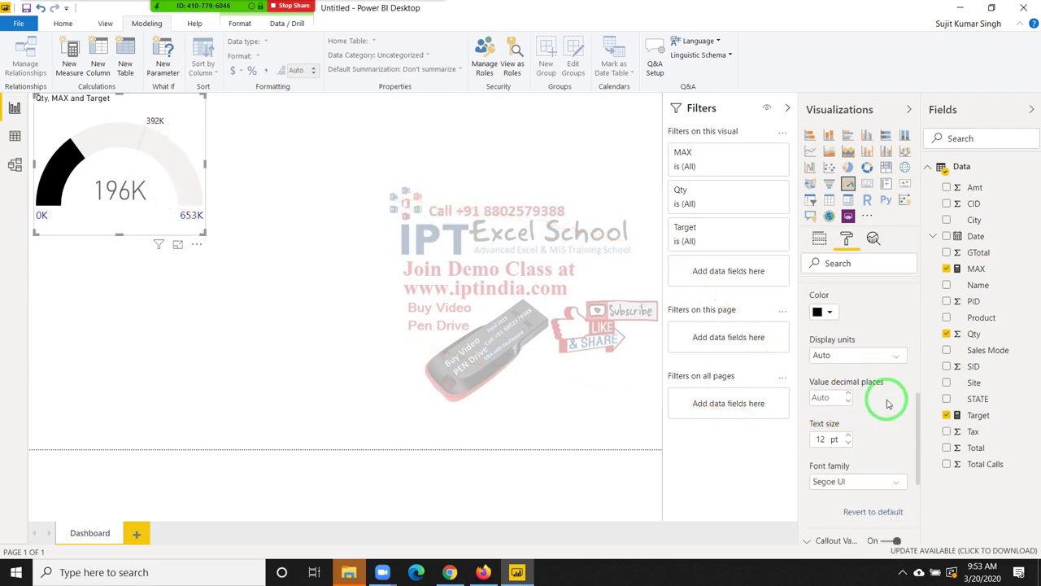
scroll(886, 400, down, 1)
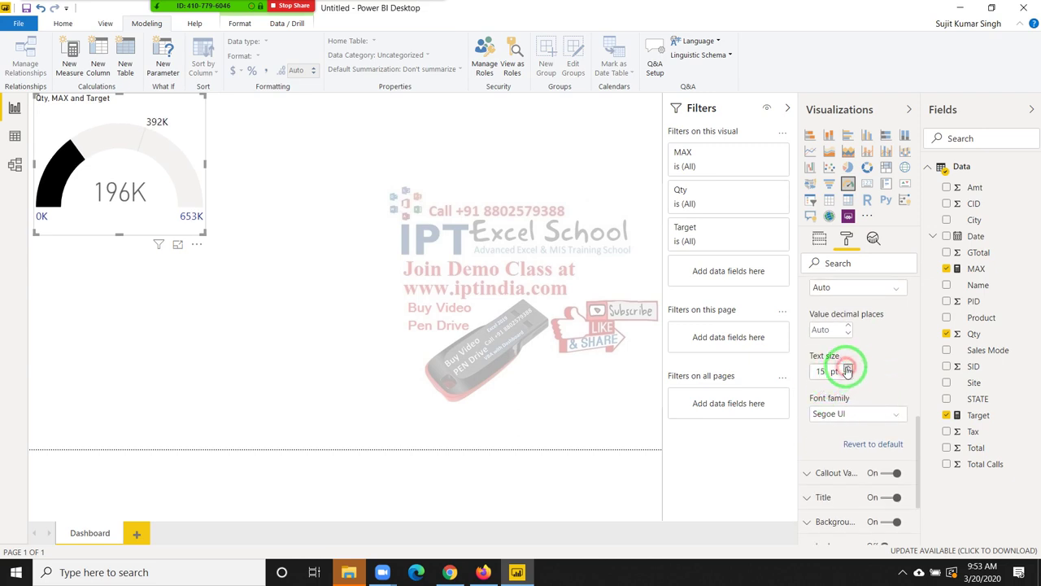
click(847, 368)
click(848, 368)
click(848, 376)
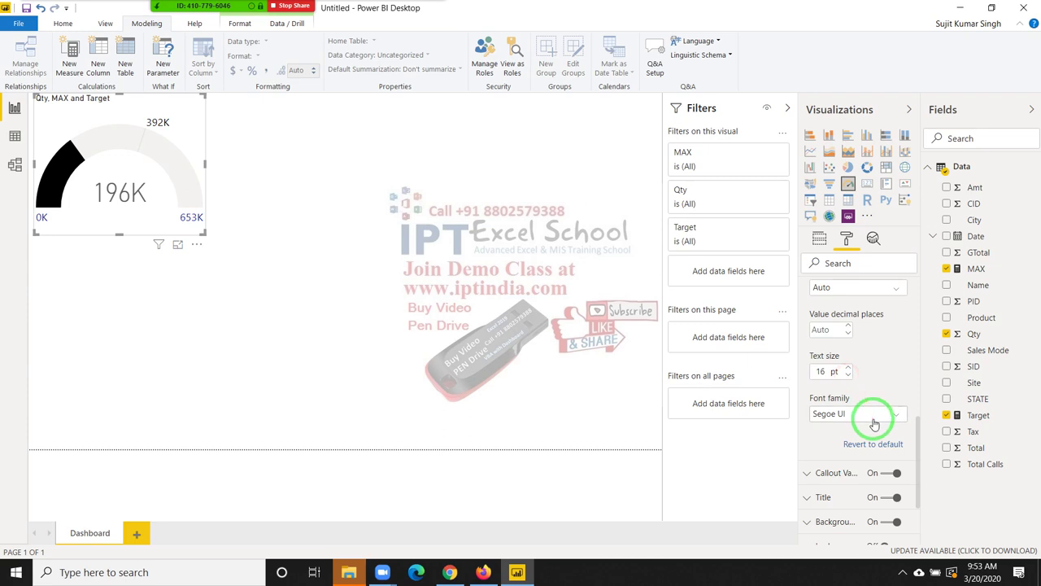
scroll(875, 421, up, 1)
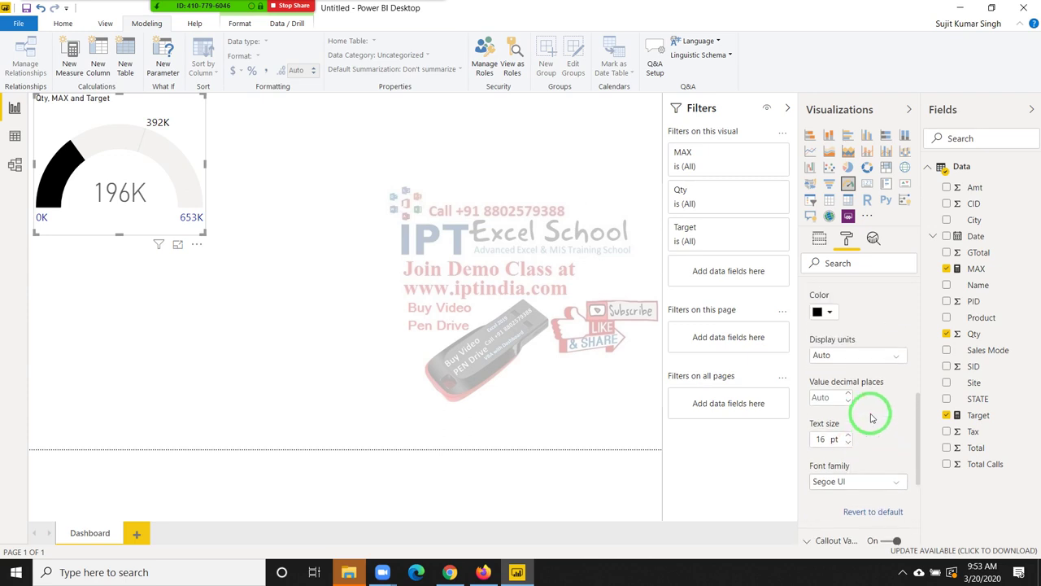
scroll(869, 415, down, 1)
scroll(860, 418, down, 1)
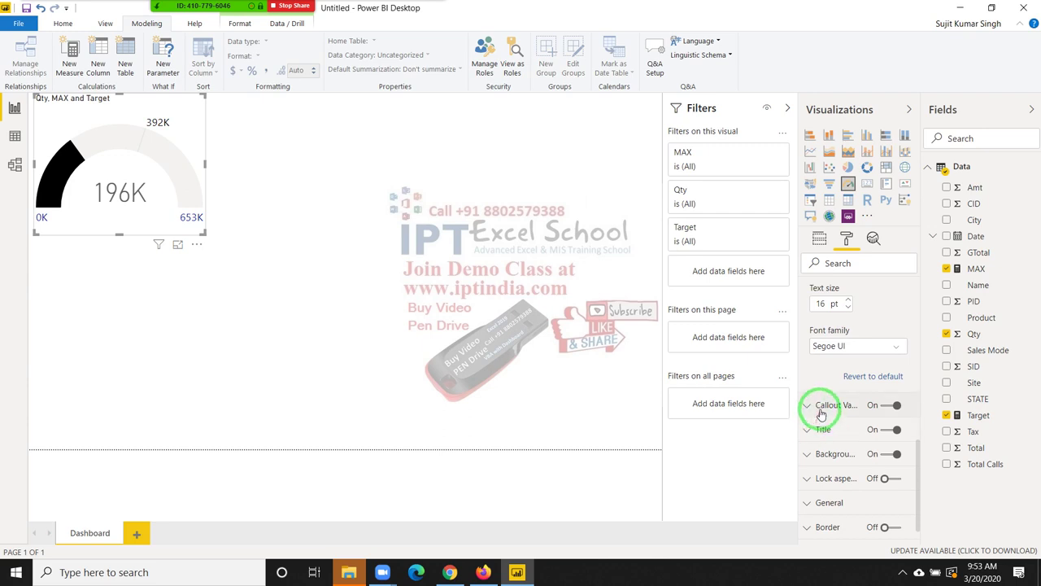
Change the 196K Callout value colour to the orange theme colour
click(819, 411)
scroll(820, 416, down, 1)
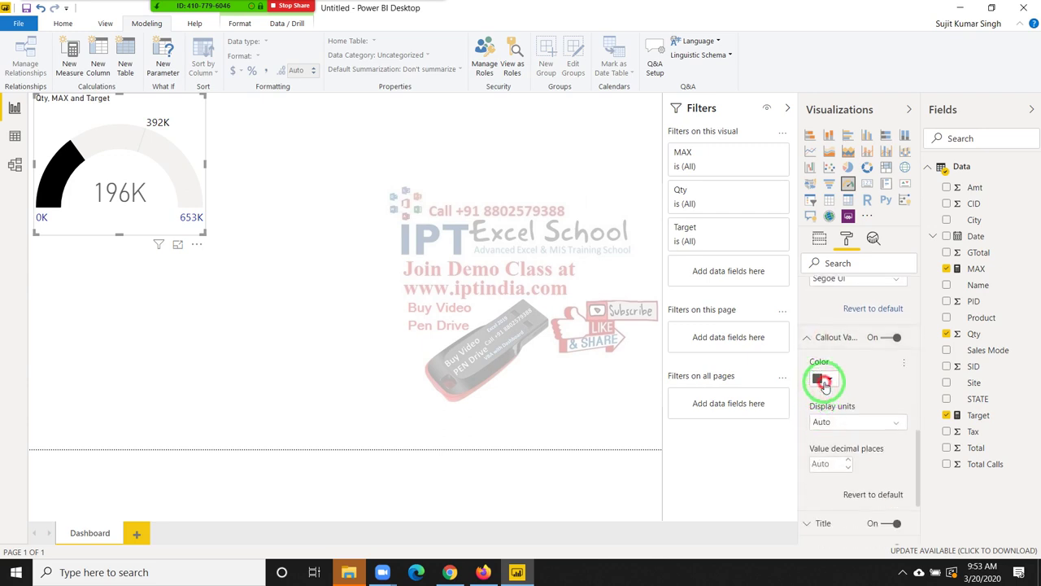
click(821, 381)
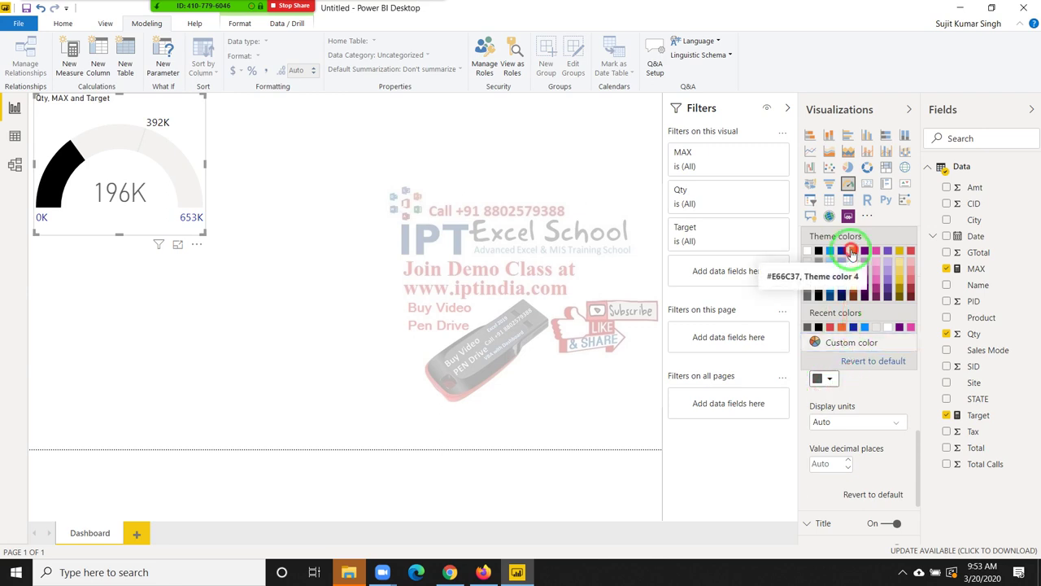
click(854, 249)
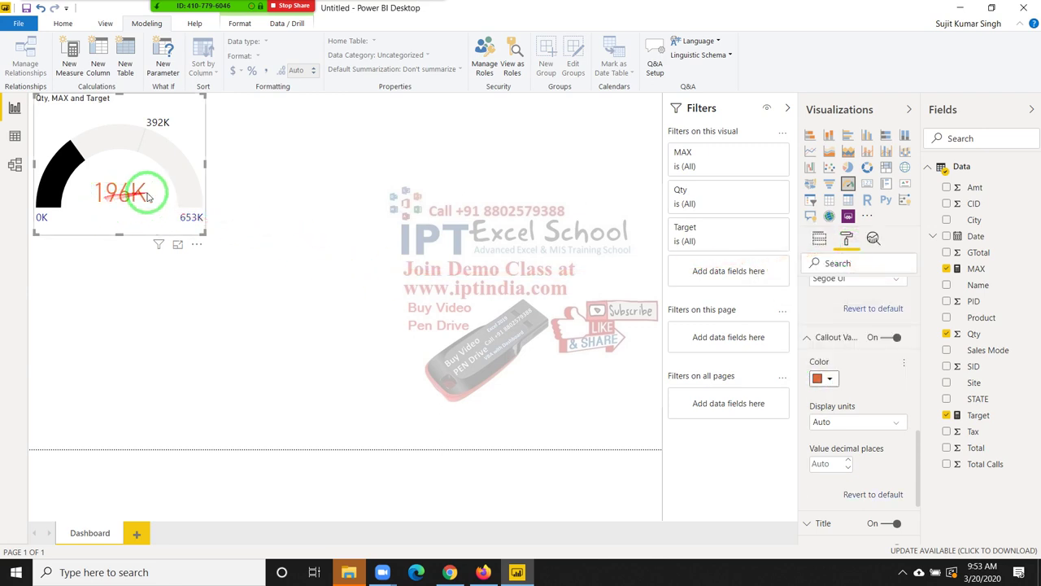
scroll(862, 460, down, 3)
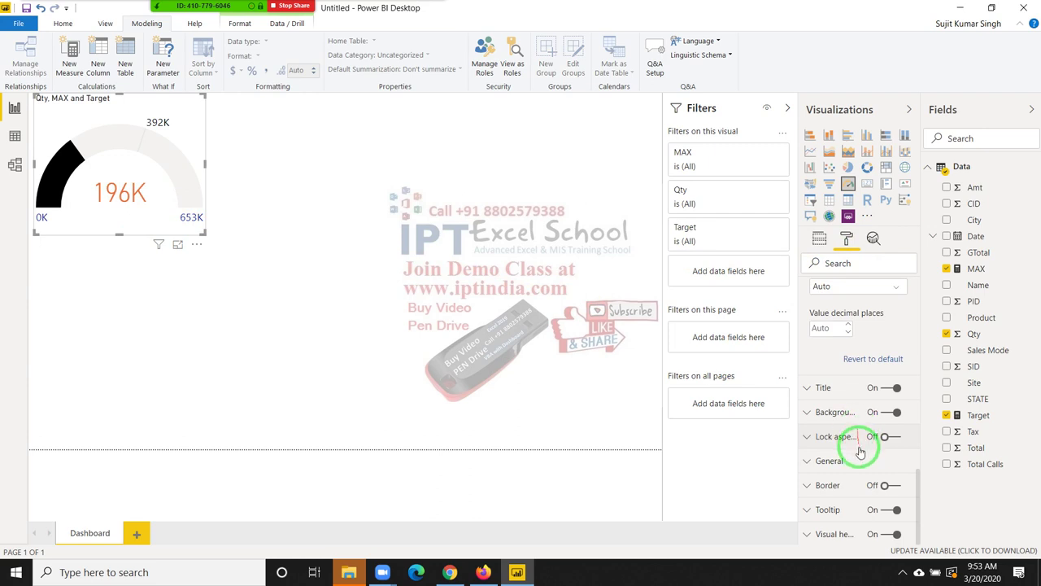
scroll(861, 448, up, 2)
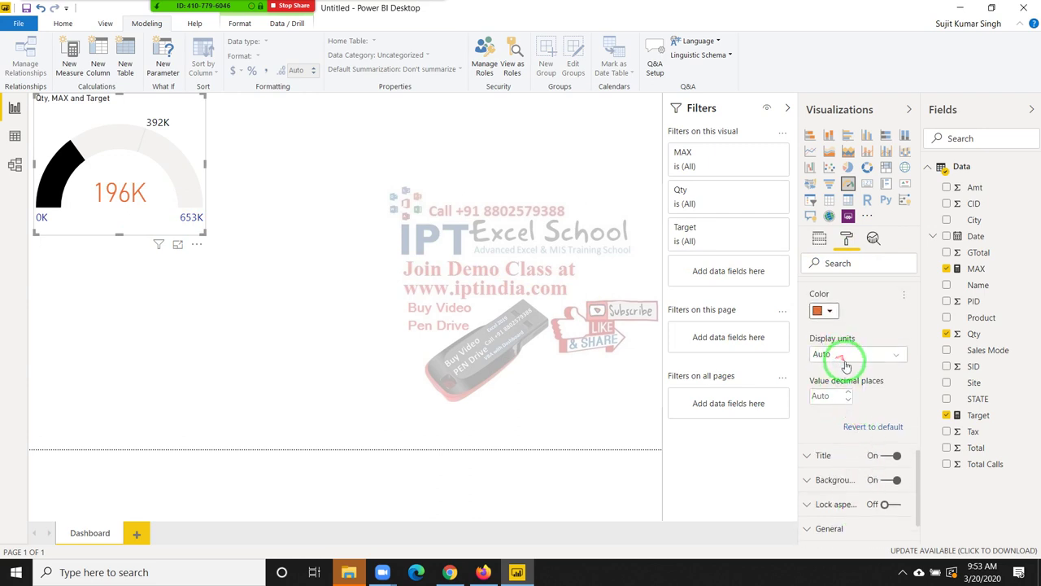
scroll(854, 444, down, 2)
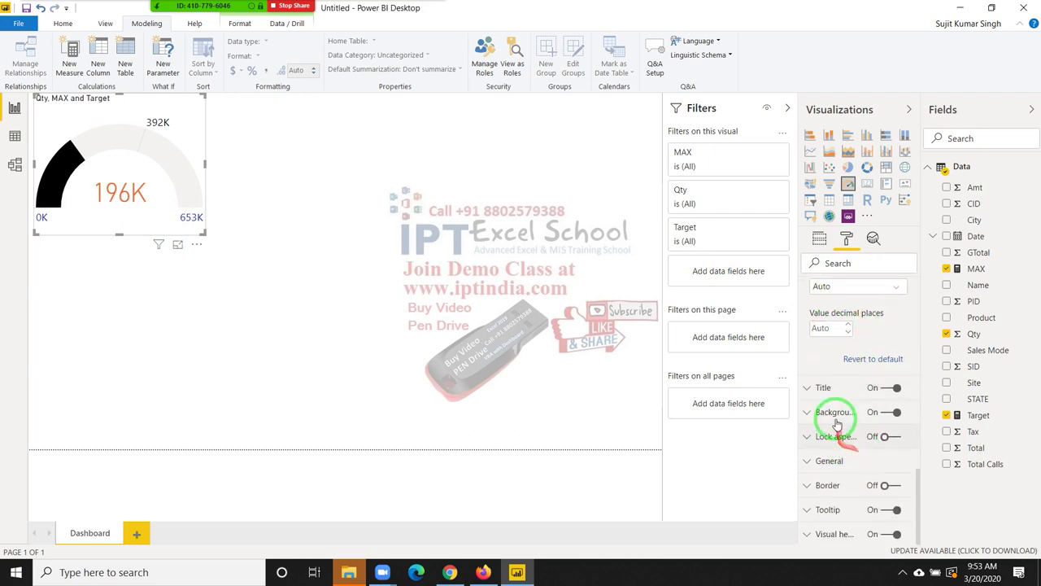
Replace the title 'Qty, MAX and Target' with 'Total Sales Qty' and centre it
click(826, 389)
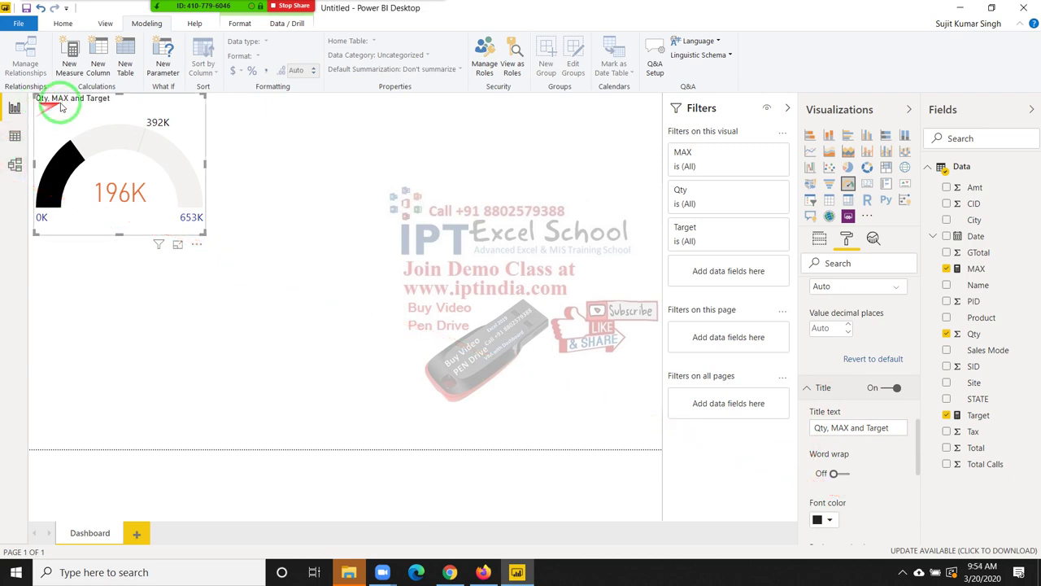
scroll(860, 383, down, 1)
scroll(879, 325, down, 3)
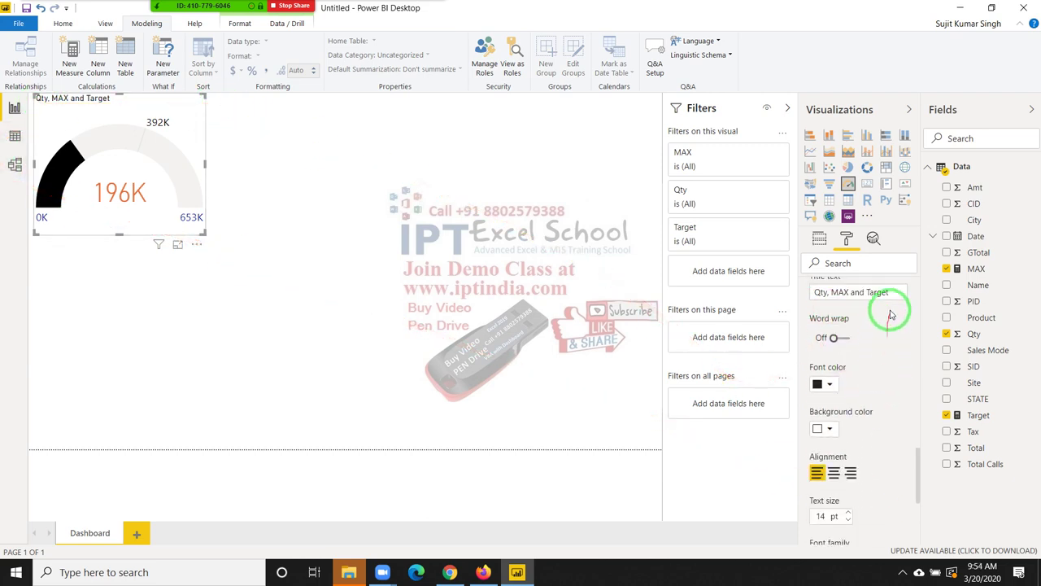
drag(897, 293, 729, 294)
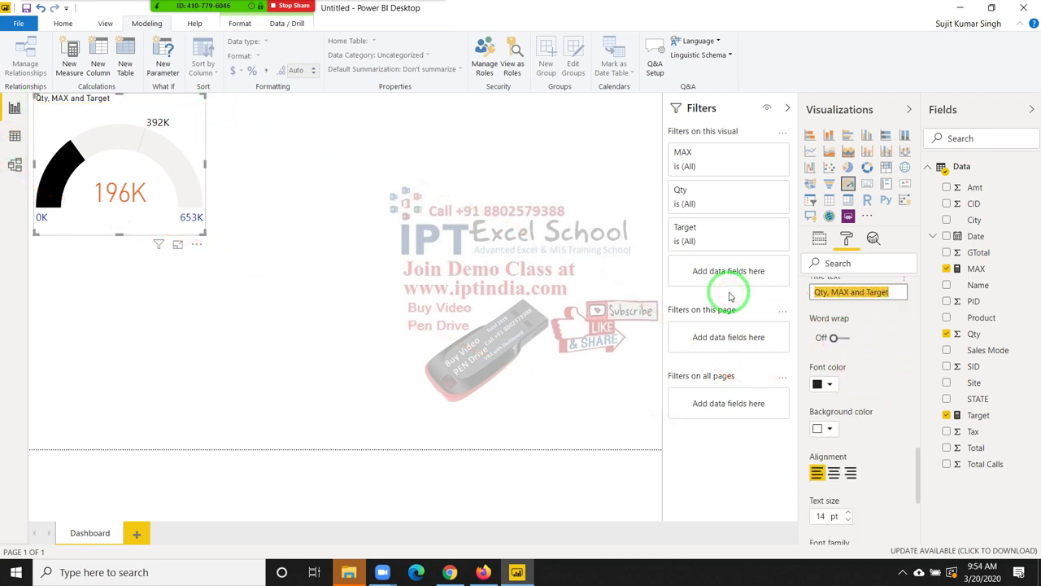
text(Total Sales Qty)
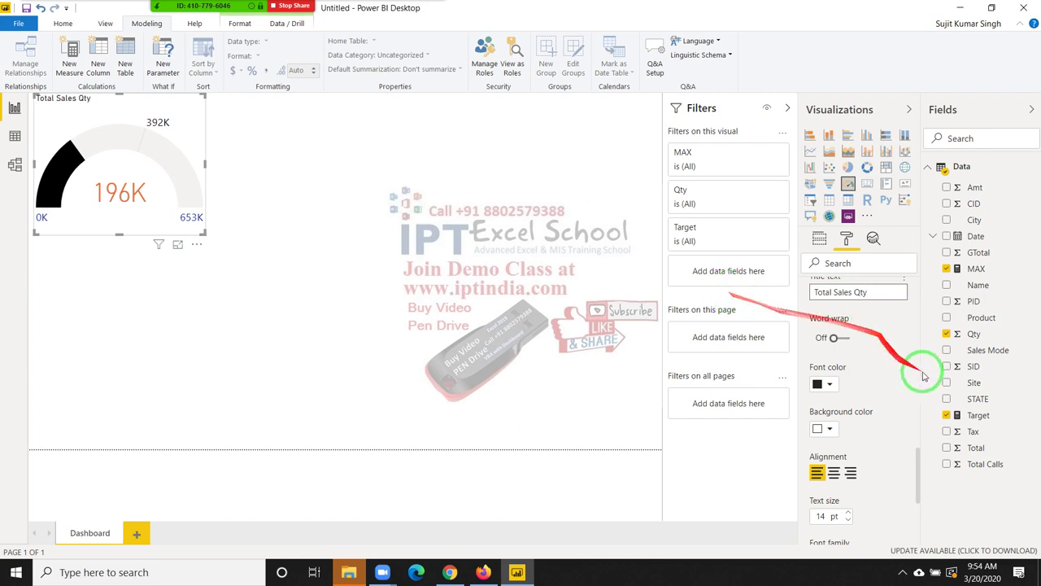
click(896, 345)
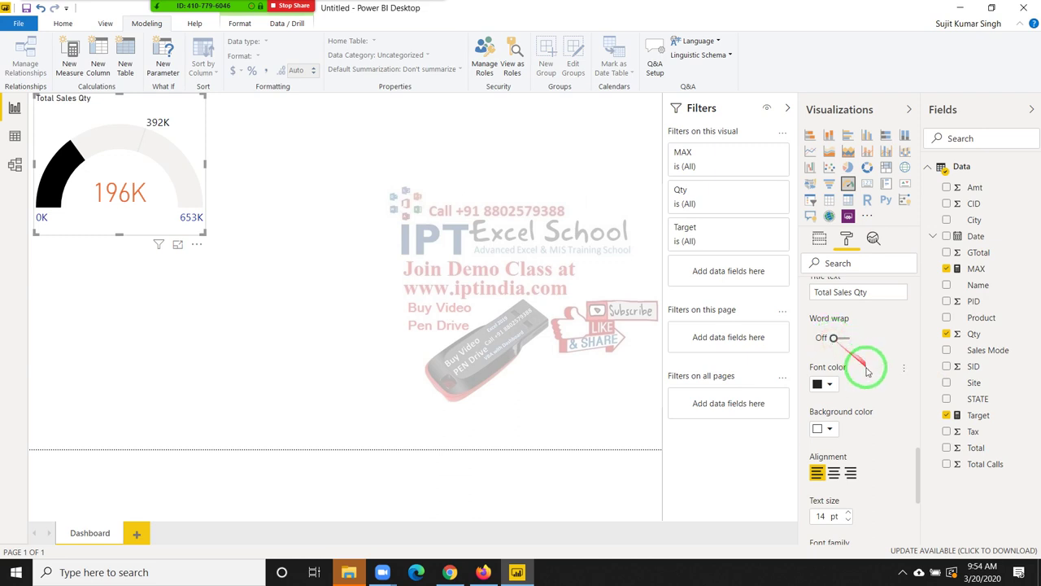
scroll(834, 382, down, 2)
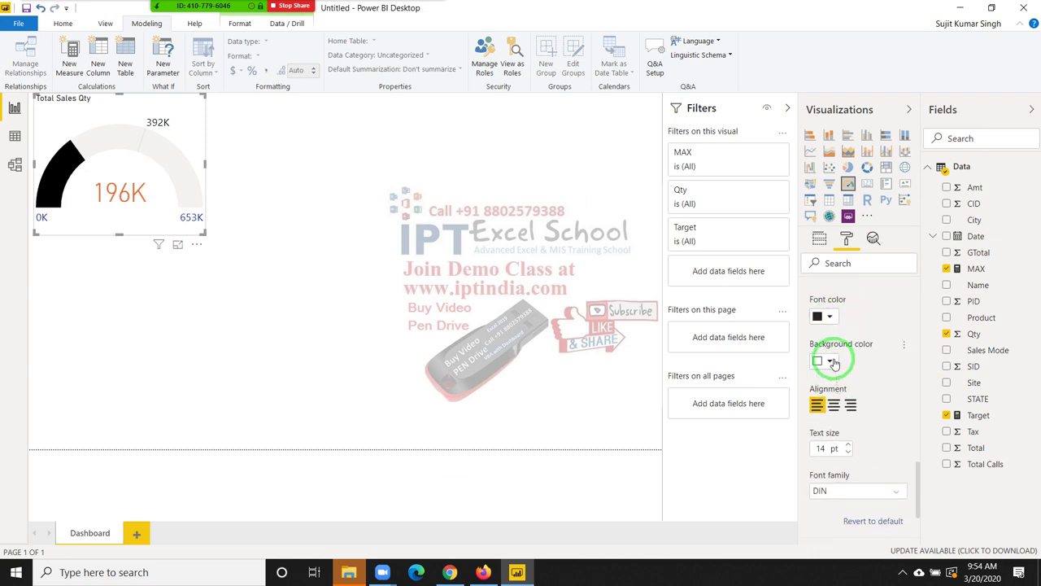
scroll(834, 363, down, 2)
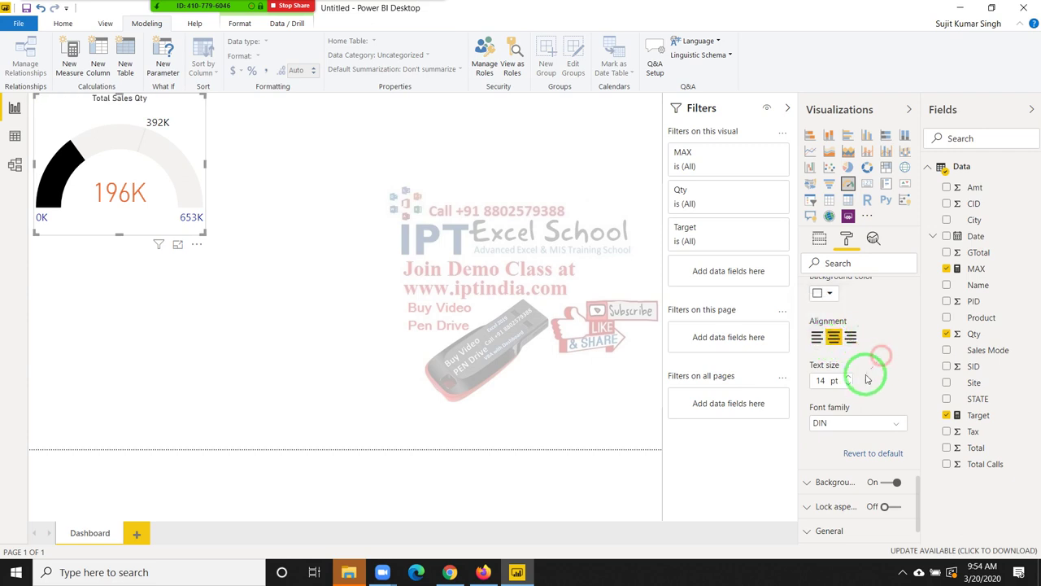
scroll(852, 376, down, 2)
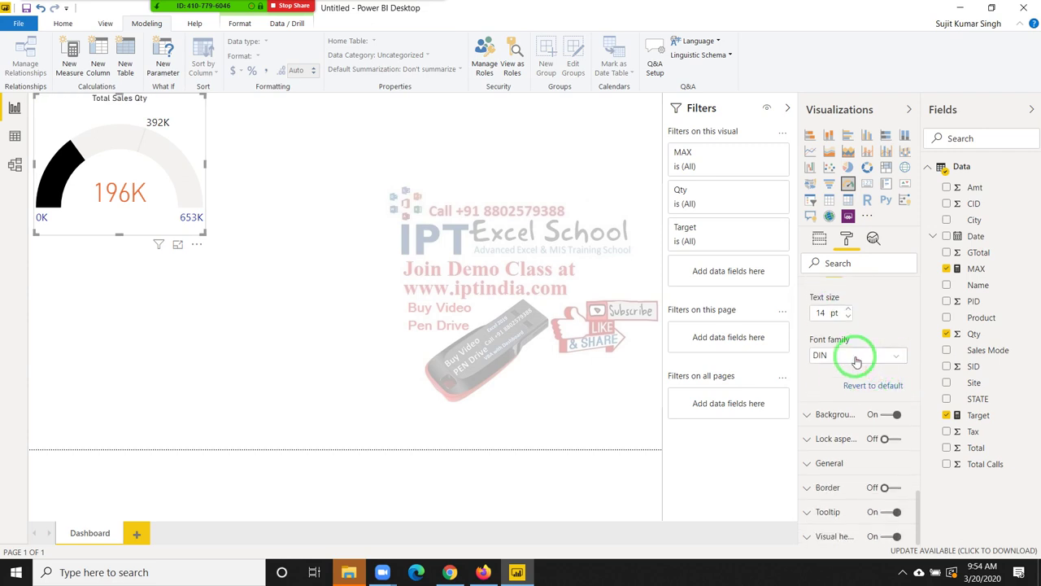
scroll(856, 366, down, 1)
Set the gauge Background colour to blue with 3% transparency
click(849, 411)
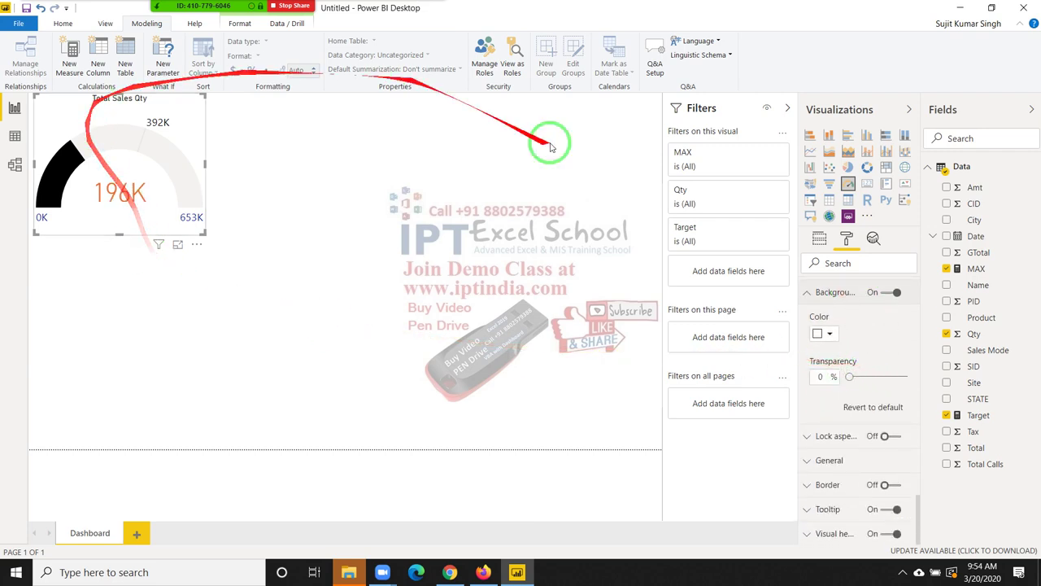
click(829, 333)
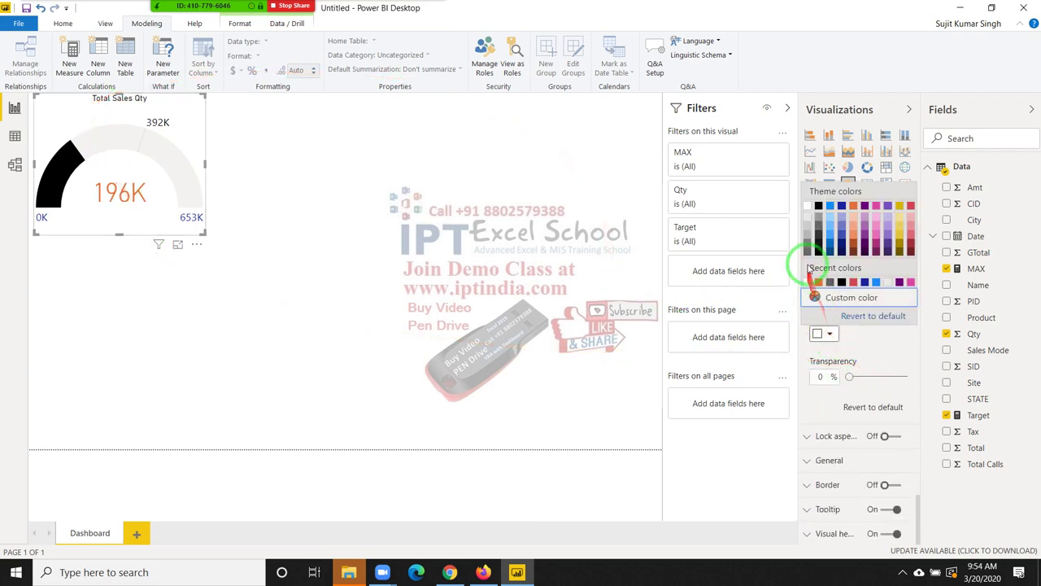
click(829, 234)
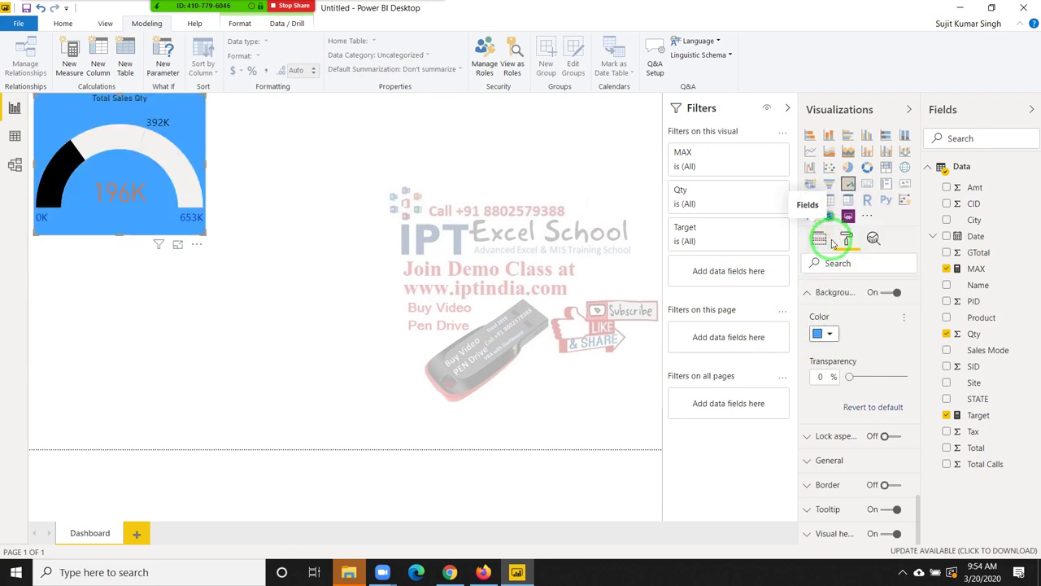
click(870, 376)
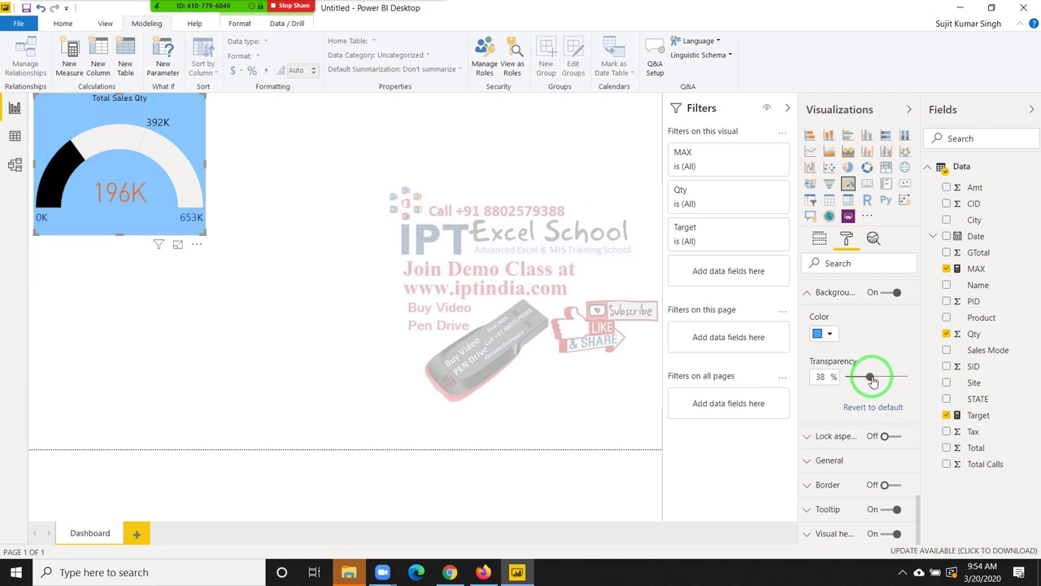
drag(871, 379, 849, 378)
Expand the Lock aspect, position and size, Border and Tooltip sections of the gauge
click(844, 436)
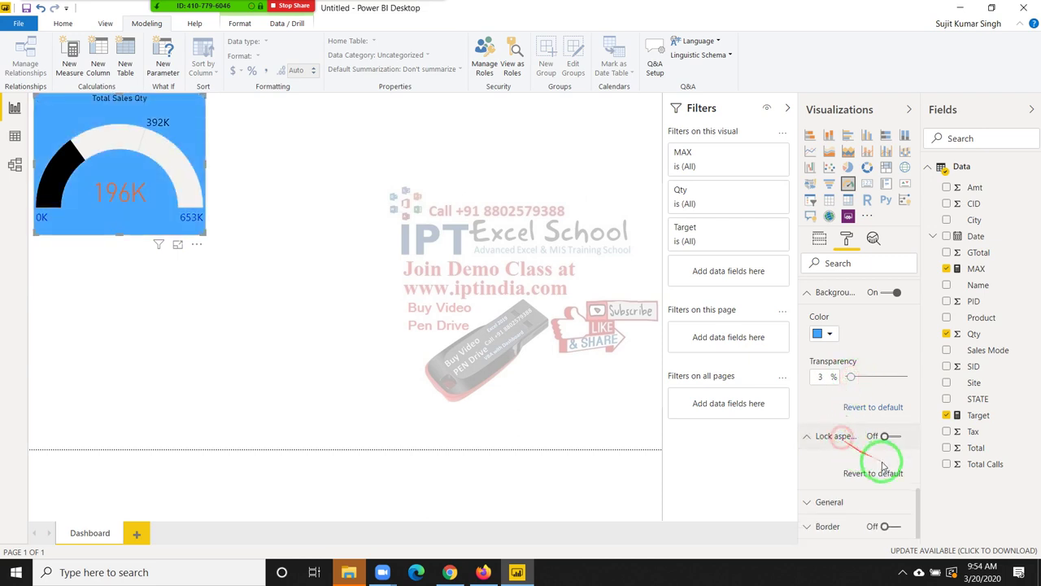
scroll(882, 464, down, 1)
click(829, 462)
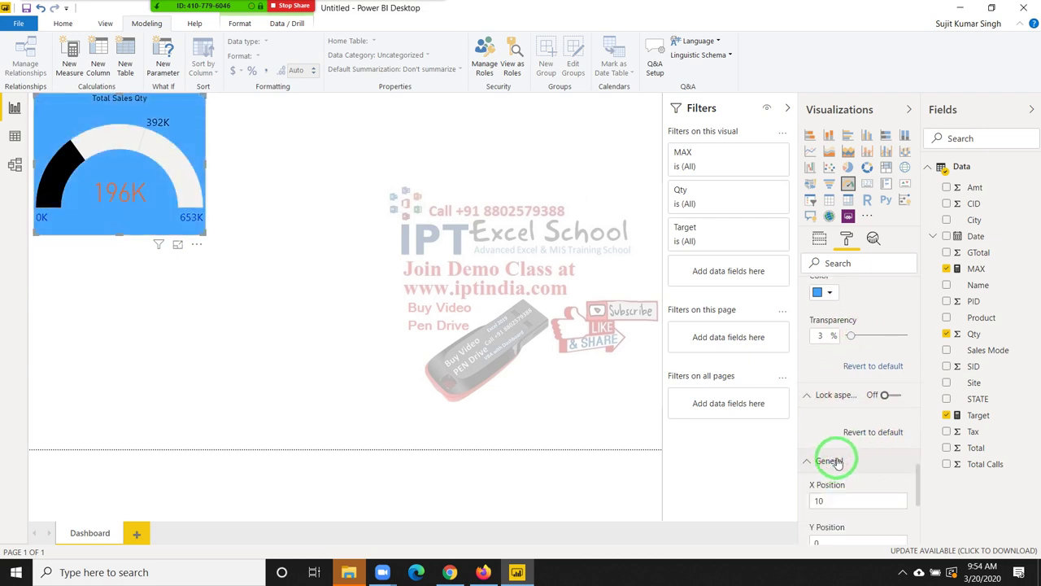
scroll(838, 459, down, 3)
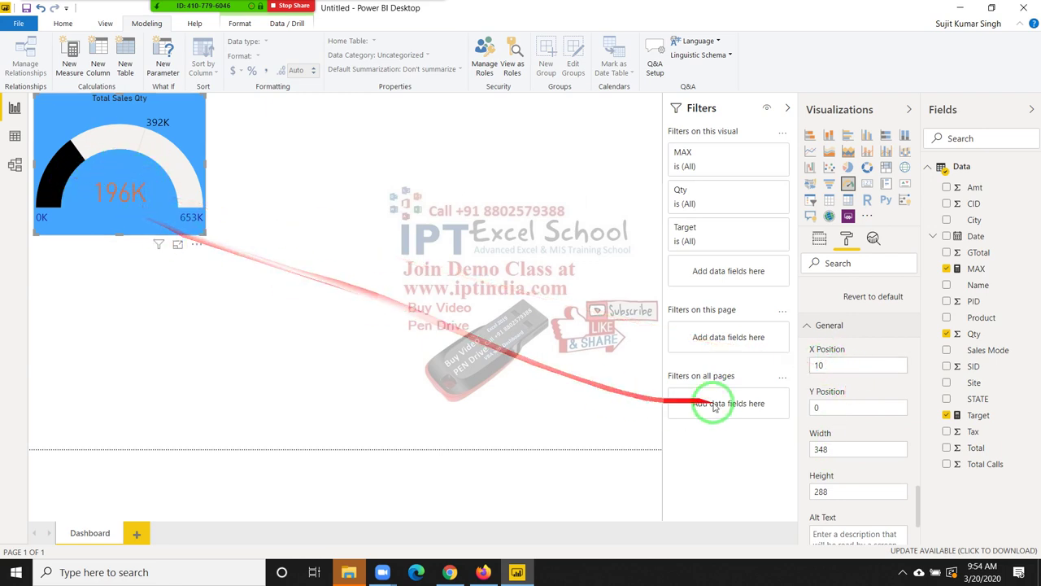
scroll(843, 416, down, 3)
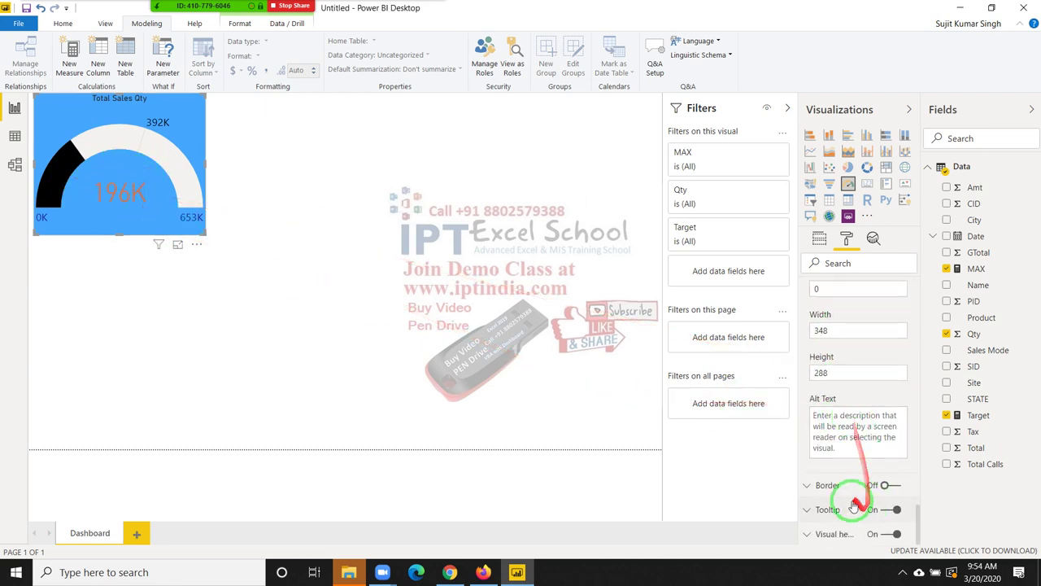
click(828, 486)
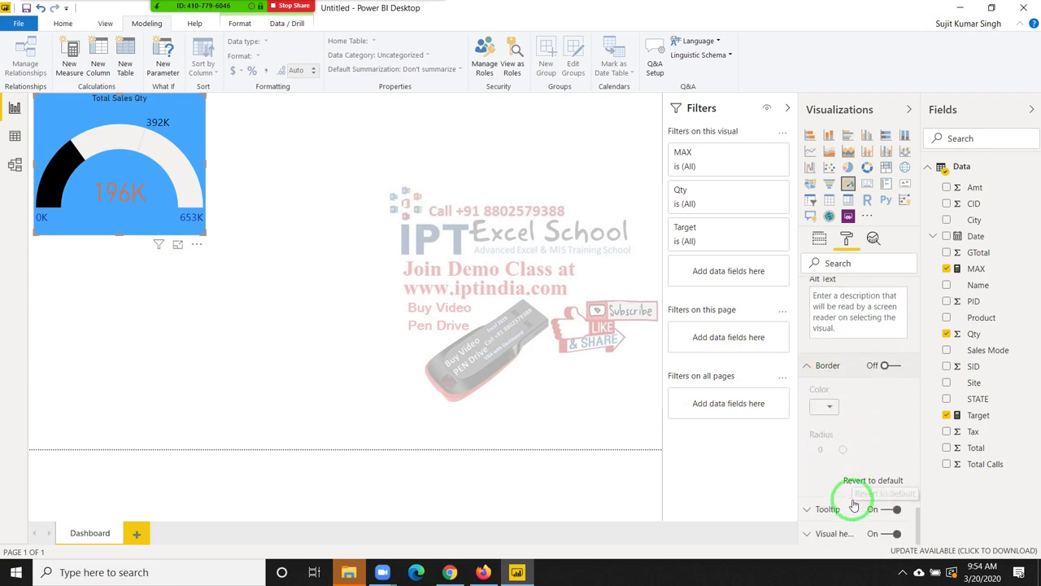
click(853, 509)
scroll(851, 477, down, 3)
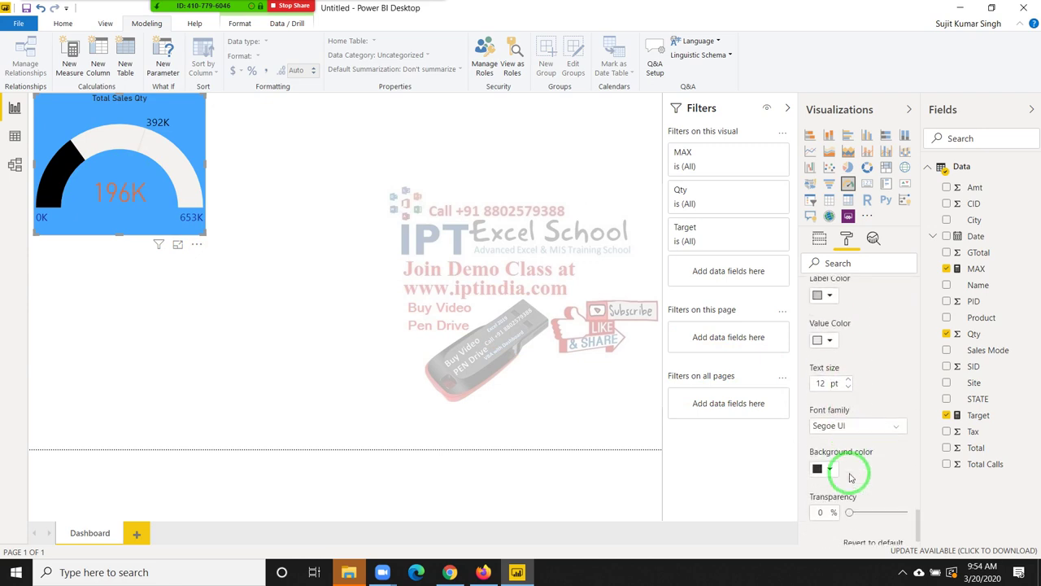
scroll(851, 477, down, 1)
Leave Visual header focus, more-options and filter icons on, tooltip off, and deselect the gauge
click(884, 532)
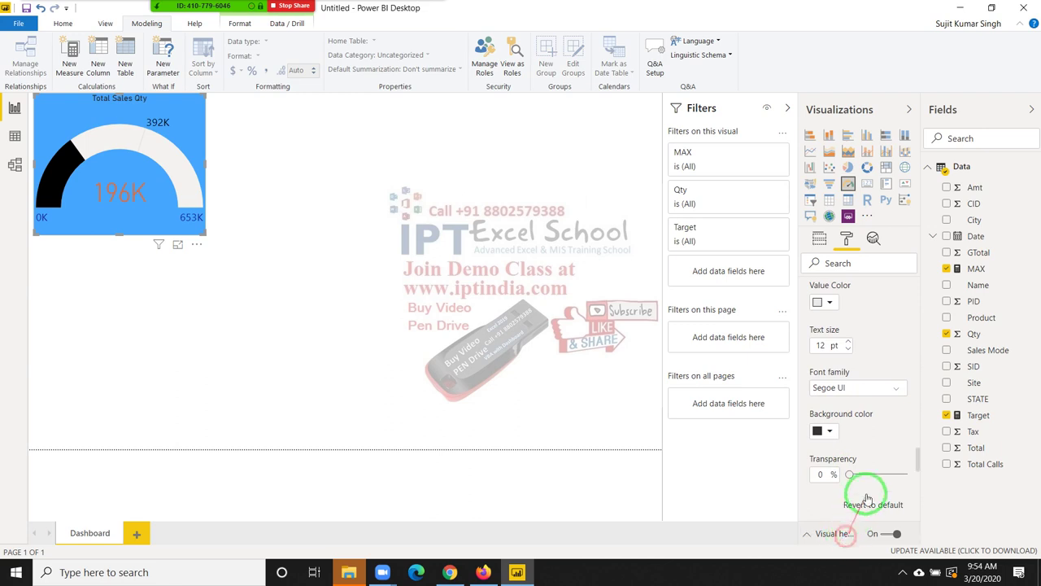
scroll(872, 472, down, 4)
scroll(874, 474, up, 1)
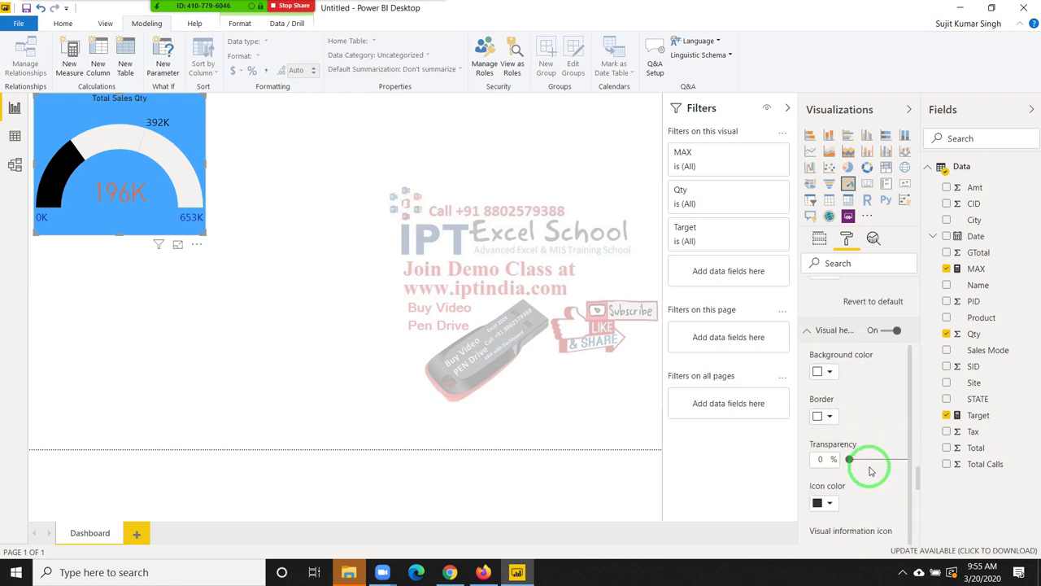
scroll(870, 470, down, 1)
scroll(870, 470, down, 2)
scroll(870, 470, down, 1)
scroll(870, 472, down, 3)
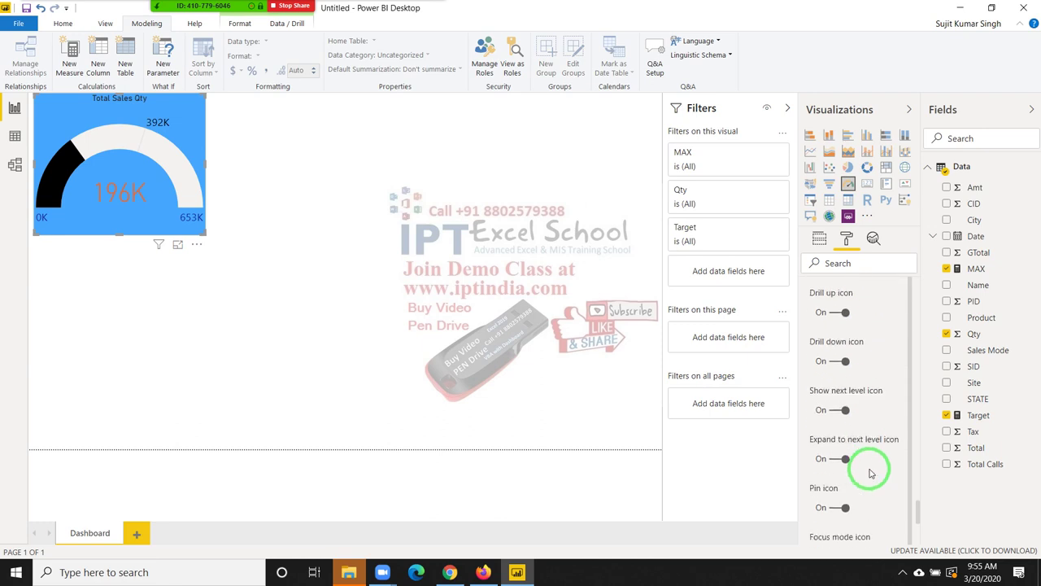
scroll(870, 472, down, 3)
scroll(870, 472, down, 1)
scroll(870, 471, down, 1)
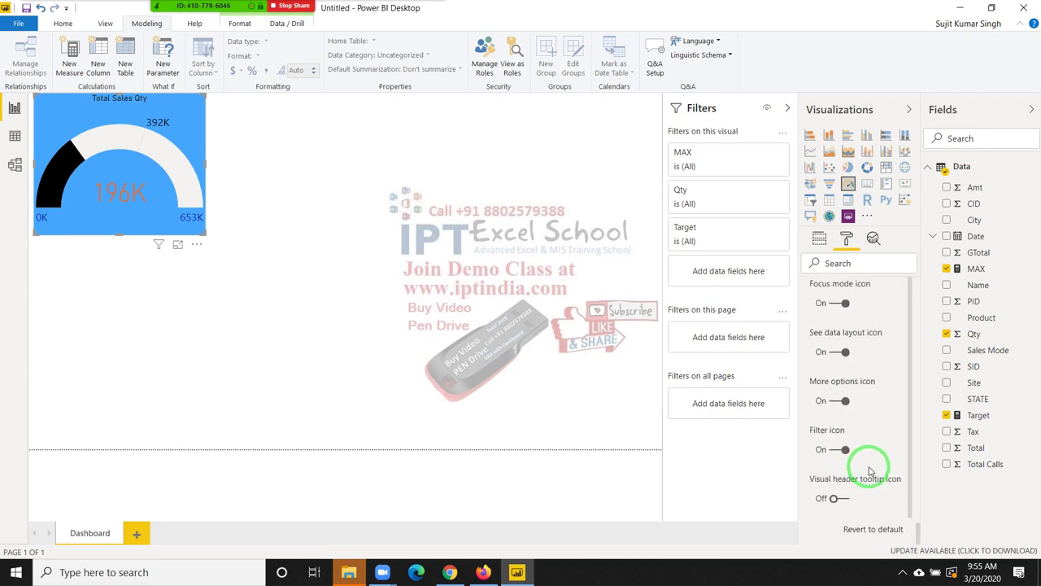
click(353, 314)
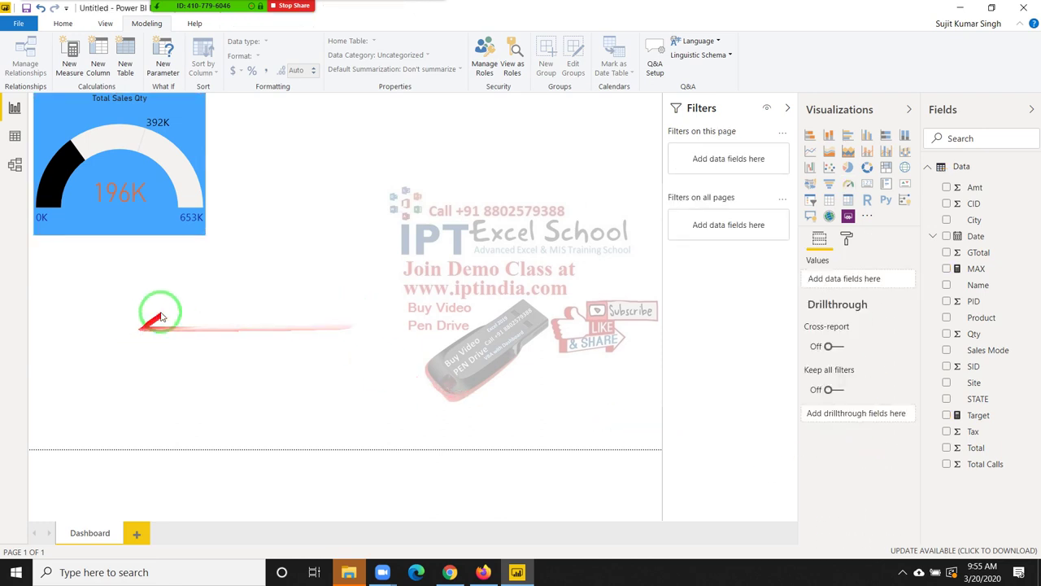
Add a new gauge at the top right of the page showing GTotal (79.13M)
click(850, 187)
mouse_move(158, 261)
mouse_down()
mouse_move(632, 169)
mouse_move(611, 117)
mouse_up()
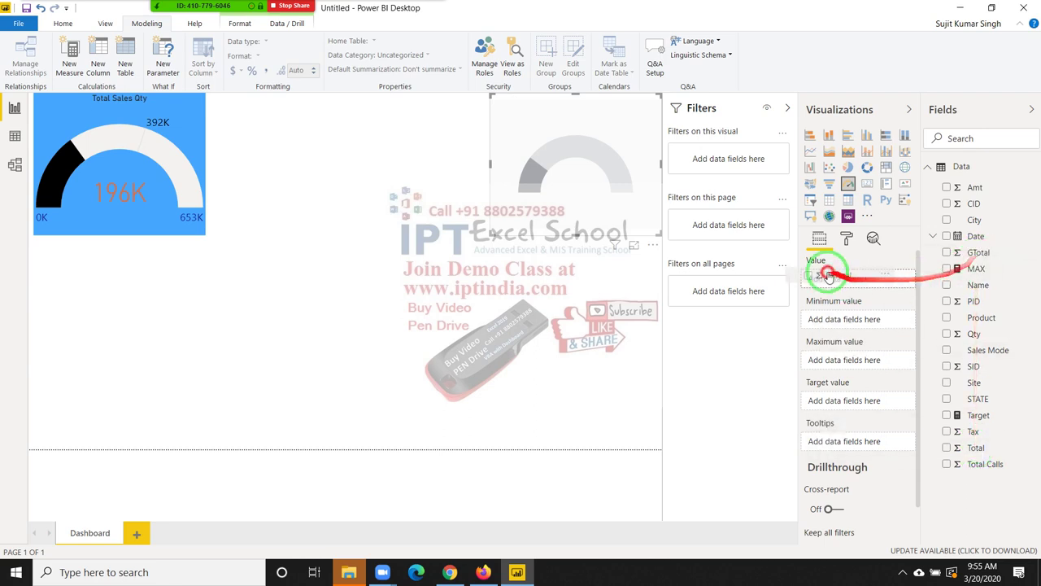
drag(978, 254, 571, 179)
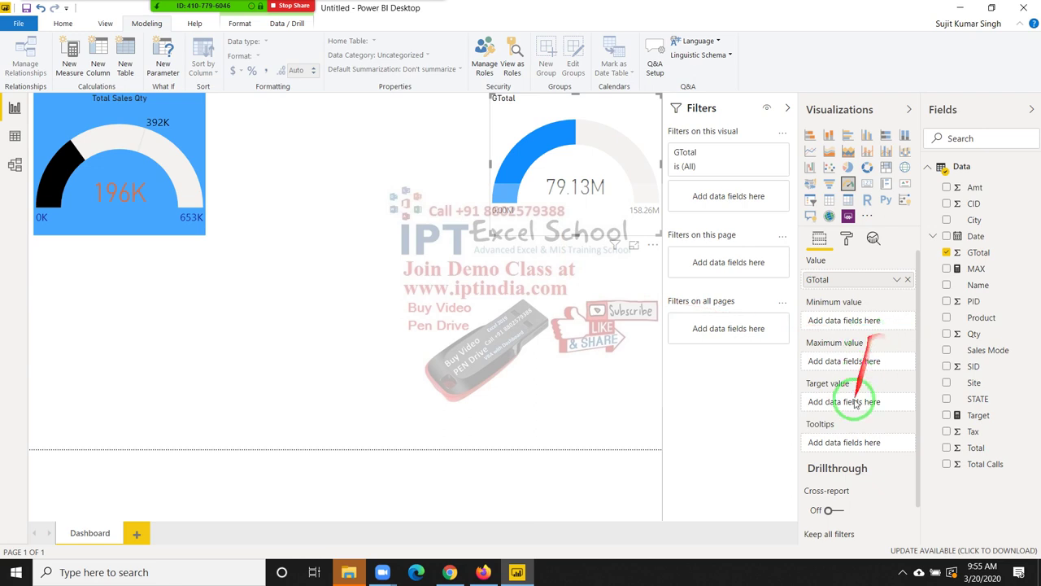
Retitle the GTotal gauge 'total Rev'
click(847, 239)
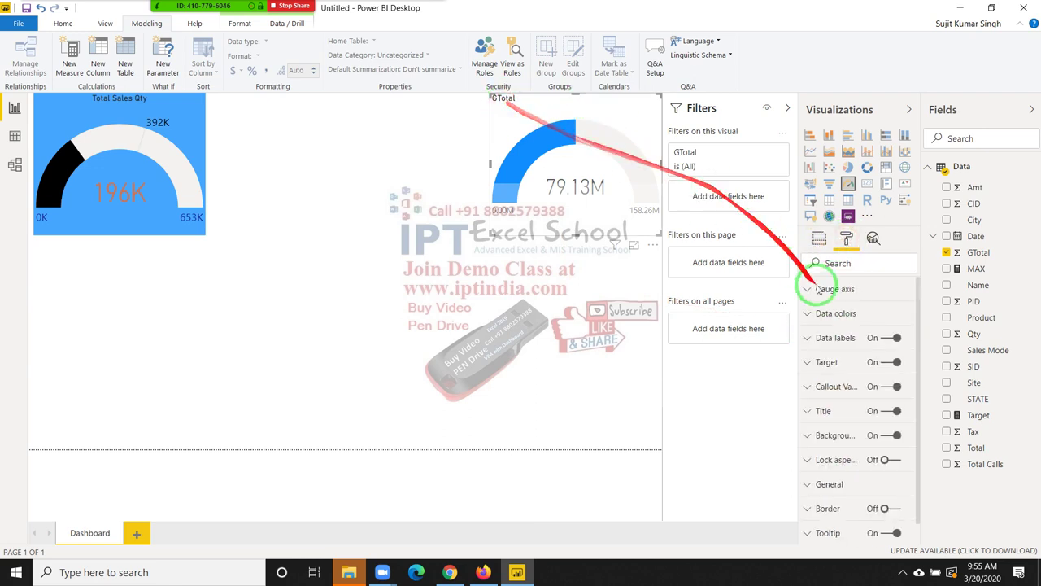
click(847, 413)
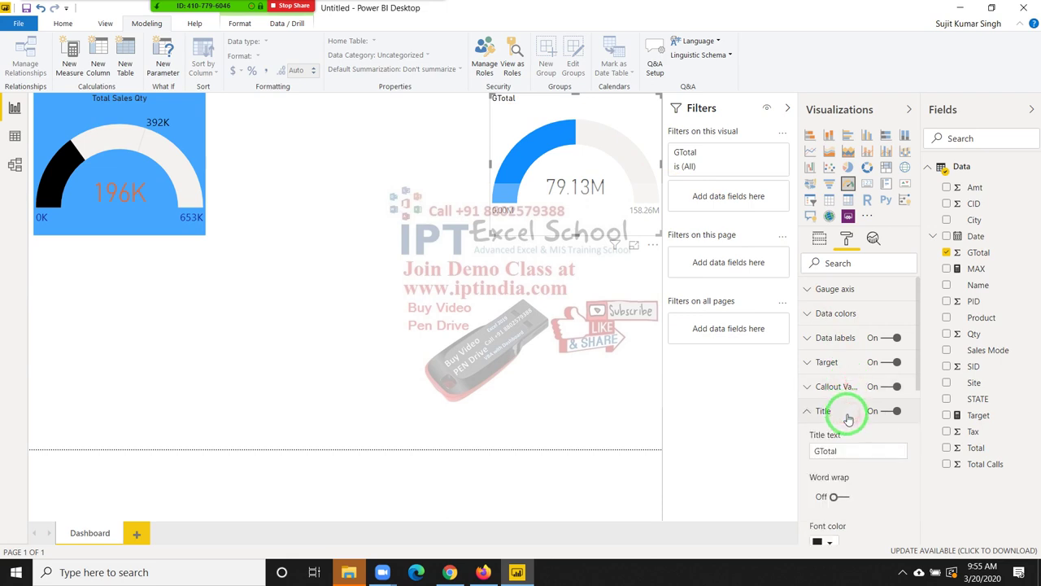
scroll(848, 365, down, 3)
mouse_move(838, 316)
mouse_down()
mouse_move(676, 323)
mouse_move(681, 303)
mouse_up()
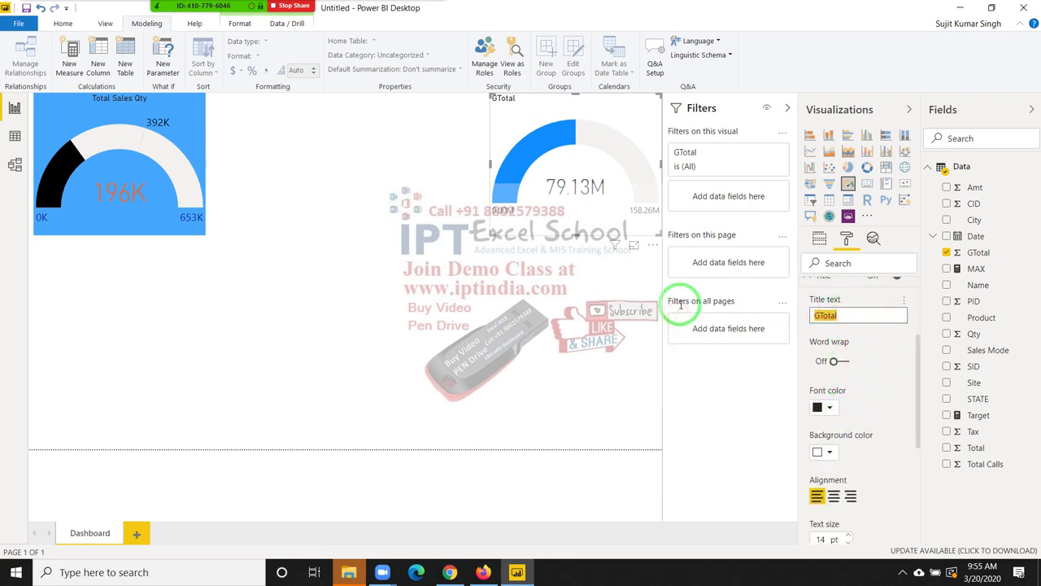
text(o)
drag(681, 304, 436, 327)
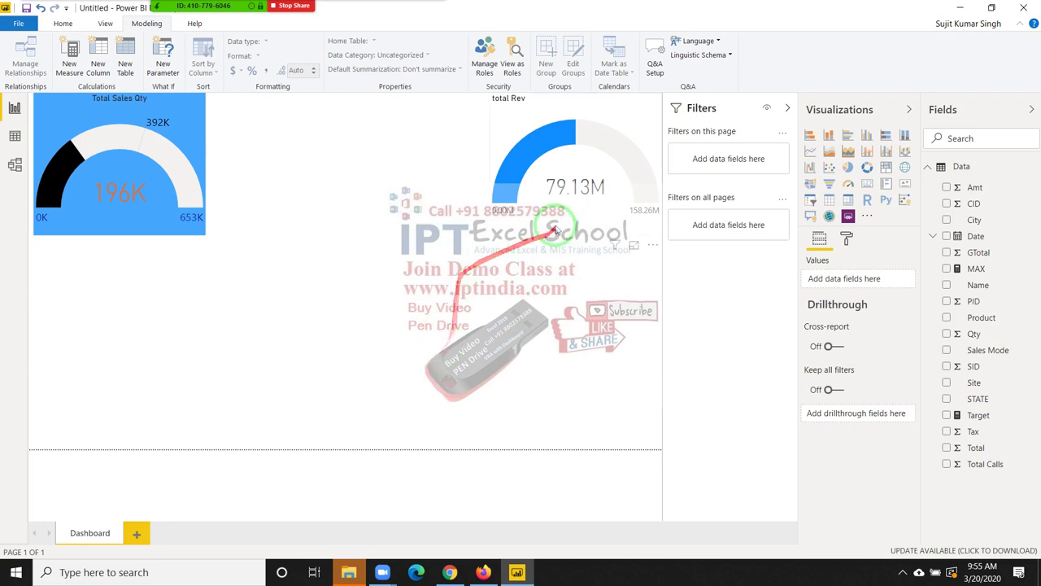
click(190, 234)
Shrink the Total Sales Qty and total Rev gauges, then clear the selection
click(196, 234)
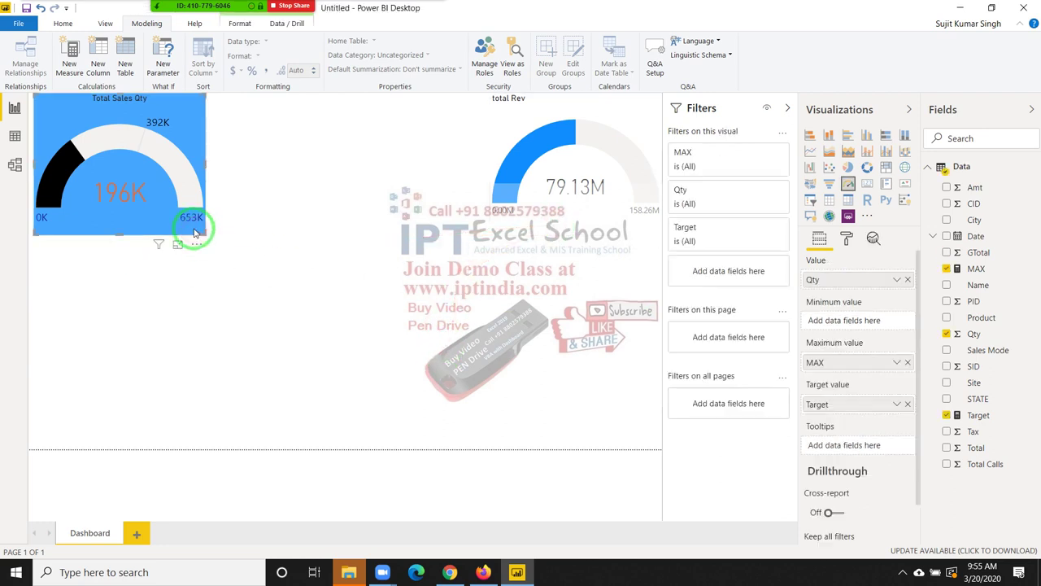
drag(201, 233, 167, 193)
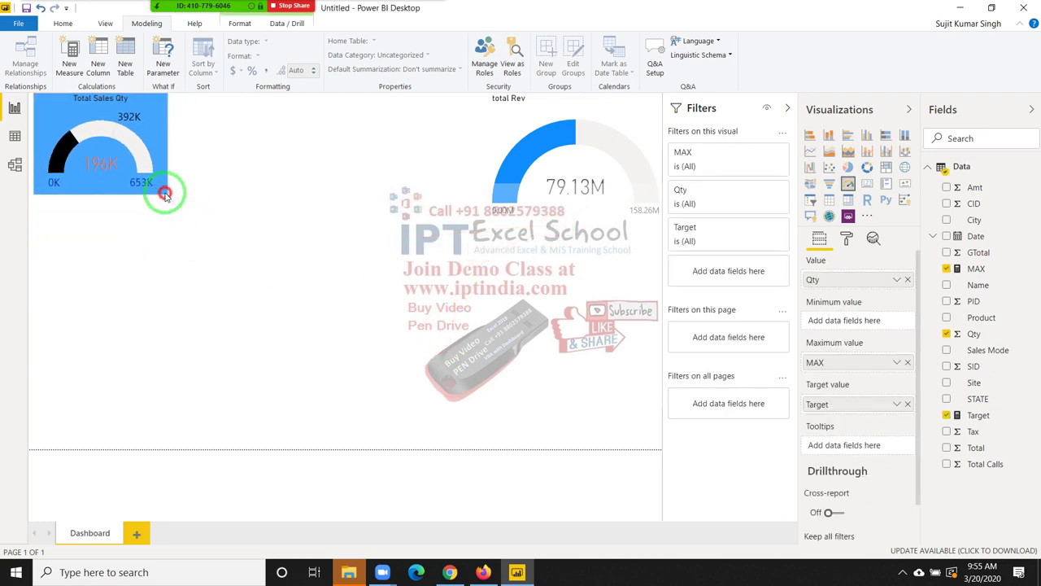
click(523, 234)
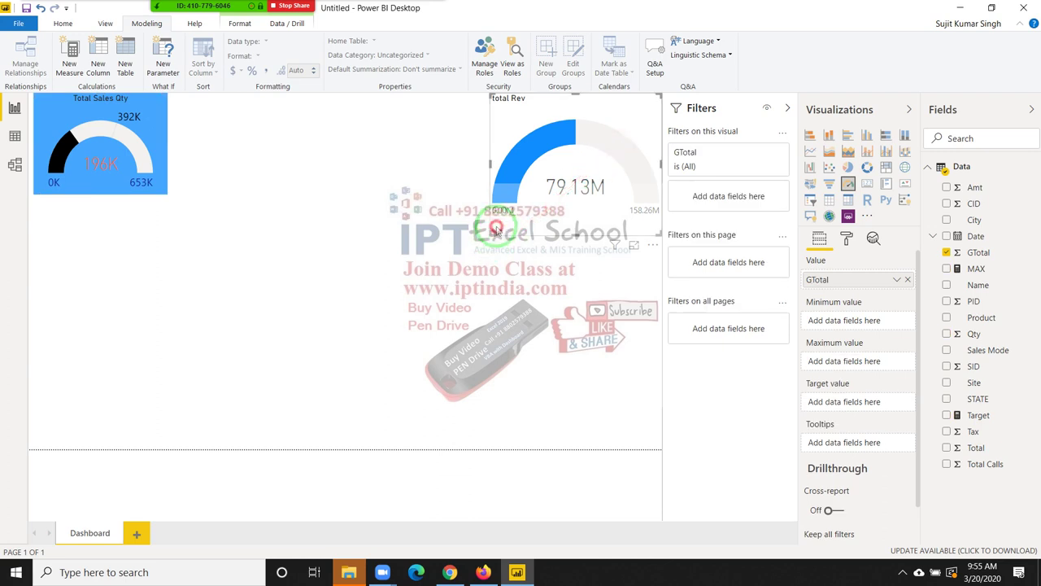
drag(491, 235, 526, 186)
click(444, 262)
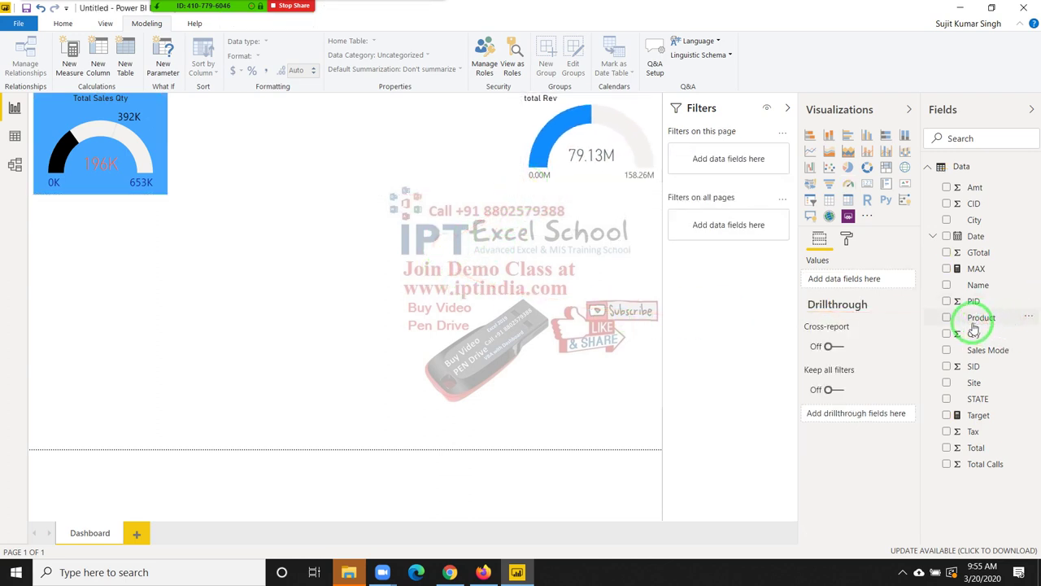
Build a Product and Qty table below the Total Sales Qty gauge, totalling 195936
click(947, 319)
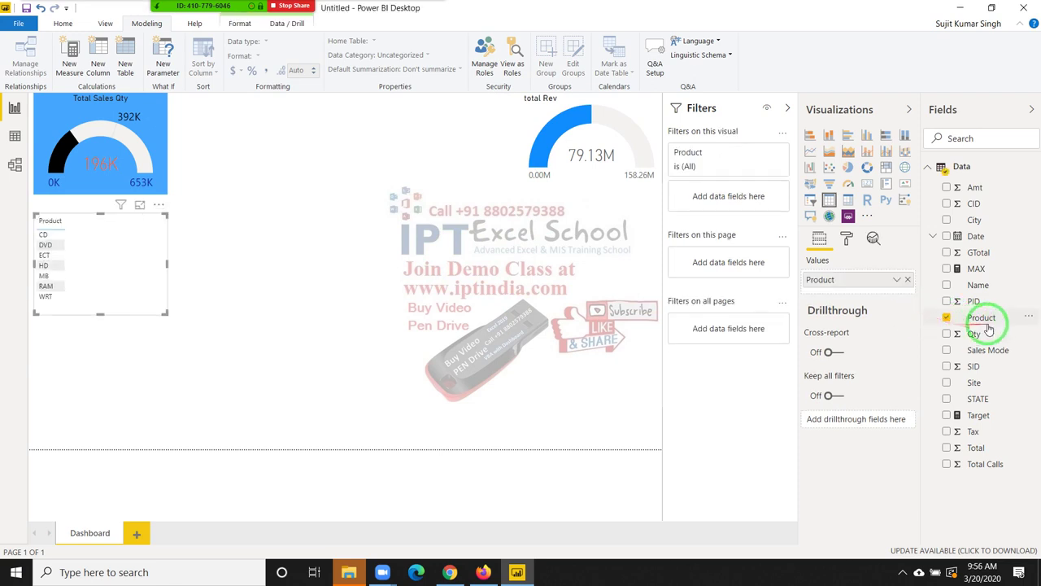
mouse_move(1000, 345)
mouse_down()
mouse_move(846, 367)
mouse_move(217, 310)
mouse_up()
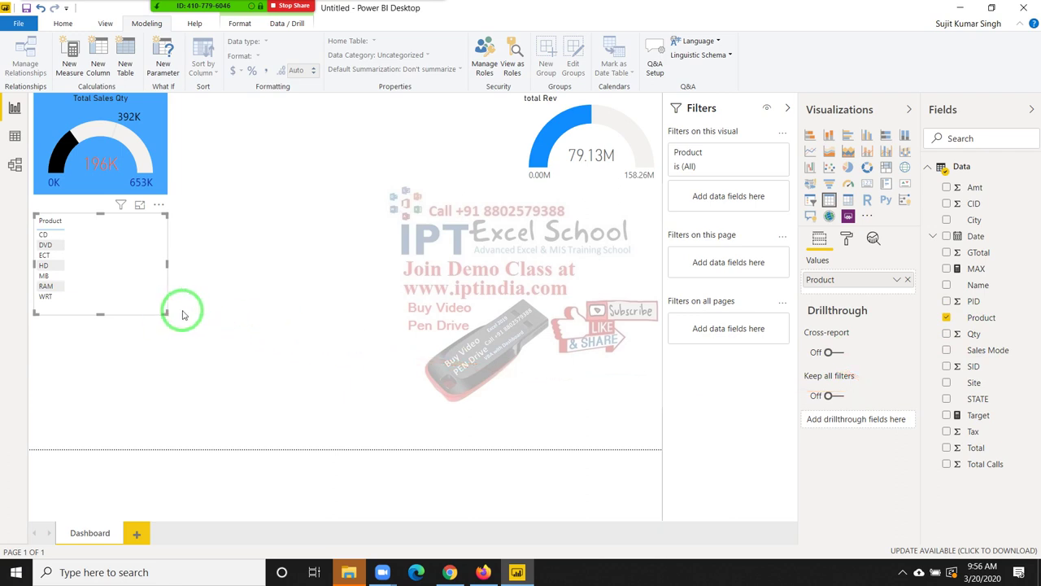
drag(165, 312, 907, 209)
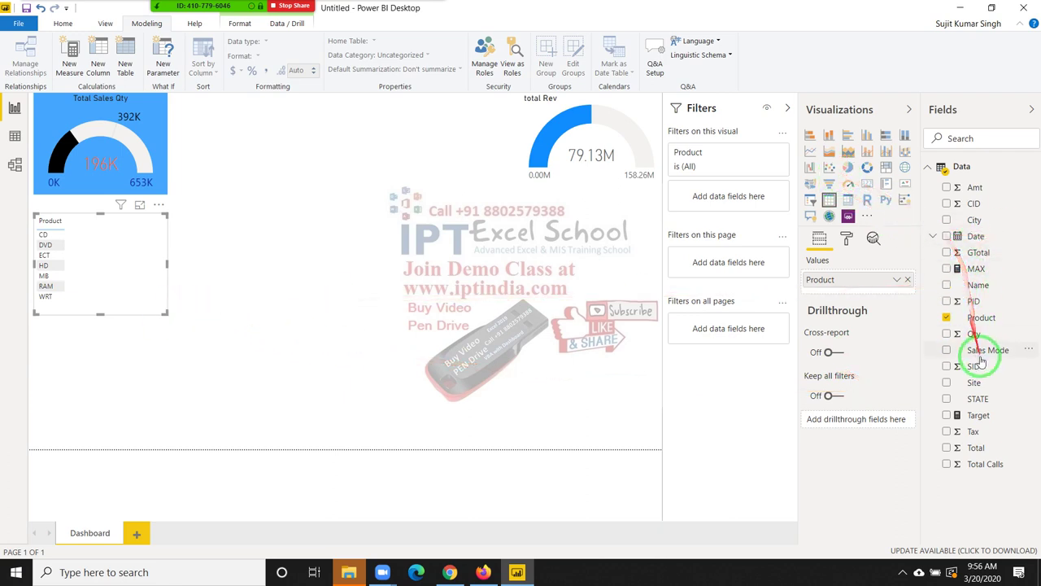
click(949, 335)
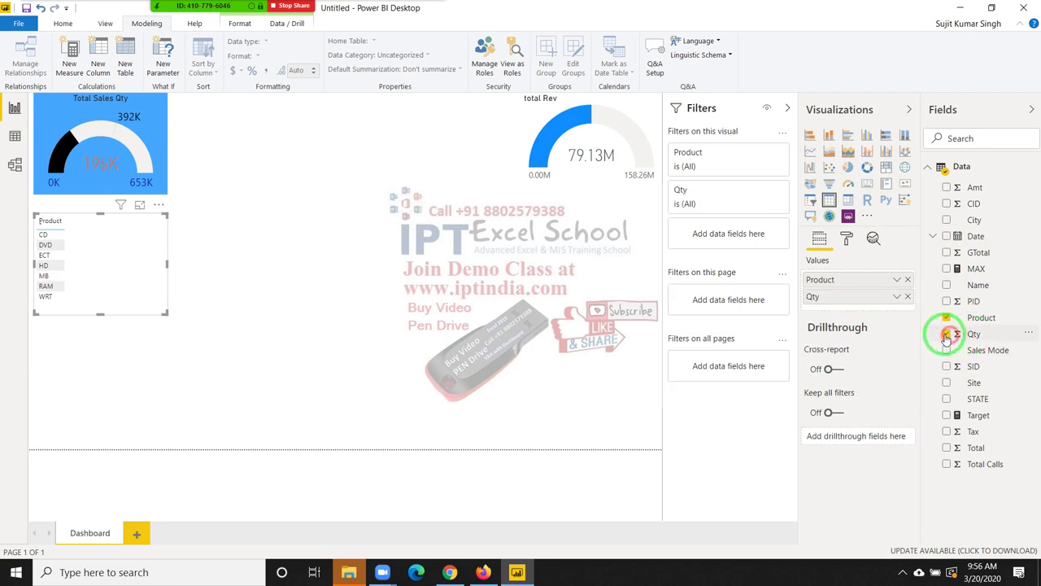
mouse_move(977, 341)
mouse_down()
mouse_move(110, 269)
mouse_move(796, 264)
mouse_up()
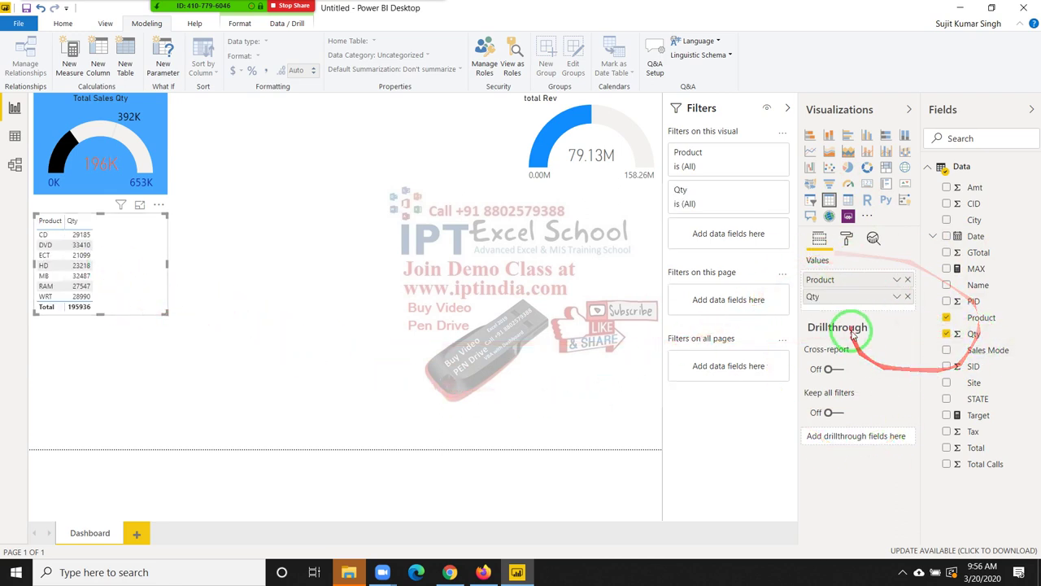
mouse_move(913, 337)
mouse_down()
mouse_move(165, 321)
mouse_move(745, 201)
mouse_up()
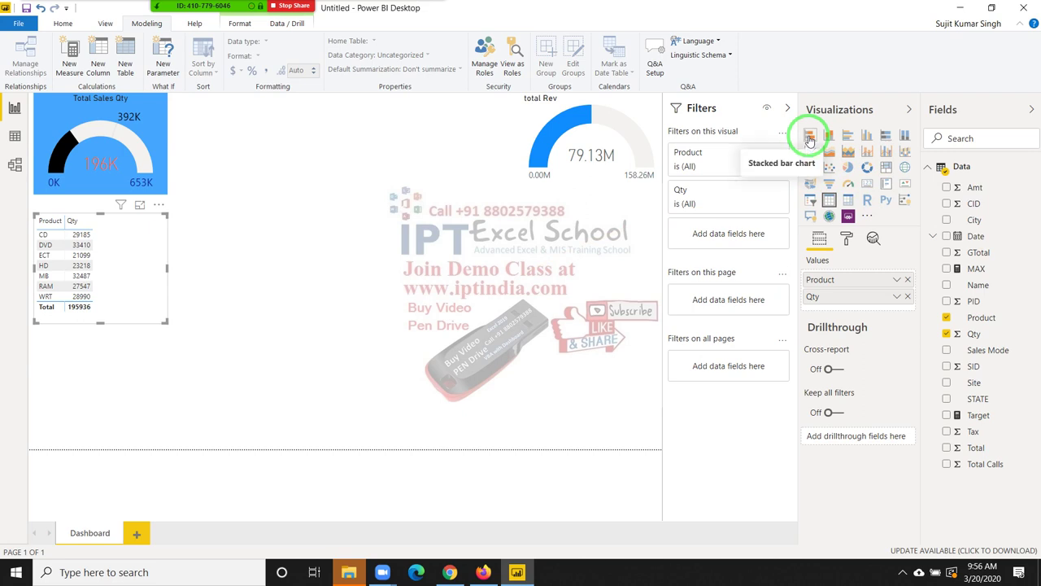
Convert the Product–Qty table to a stacked bar chart after trying stacked and clustered columns
click(809, 138)
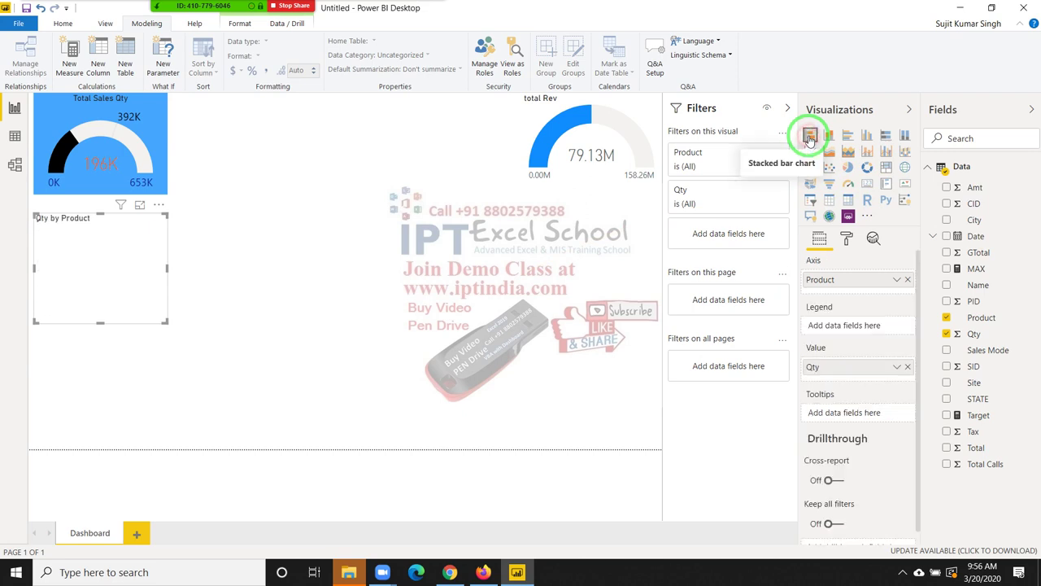
mouse_move(816, 132)
mouse_down()
mouse_move(489, 111)
mouse_move(144, 237)
mouse_move(162, 336)
mouse_move(972, 98)
mouse_up()
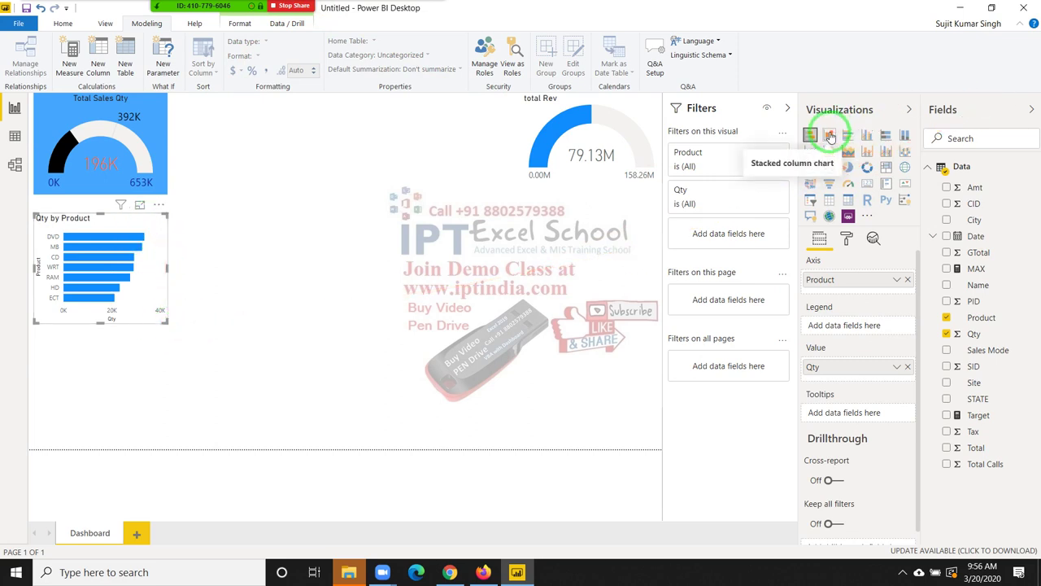
click(830, 136)
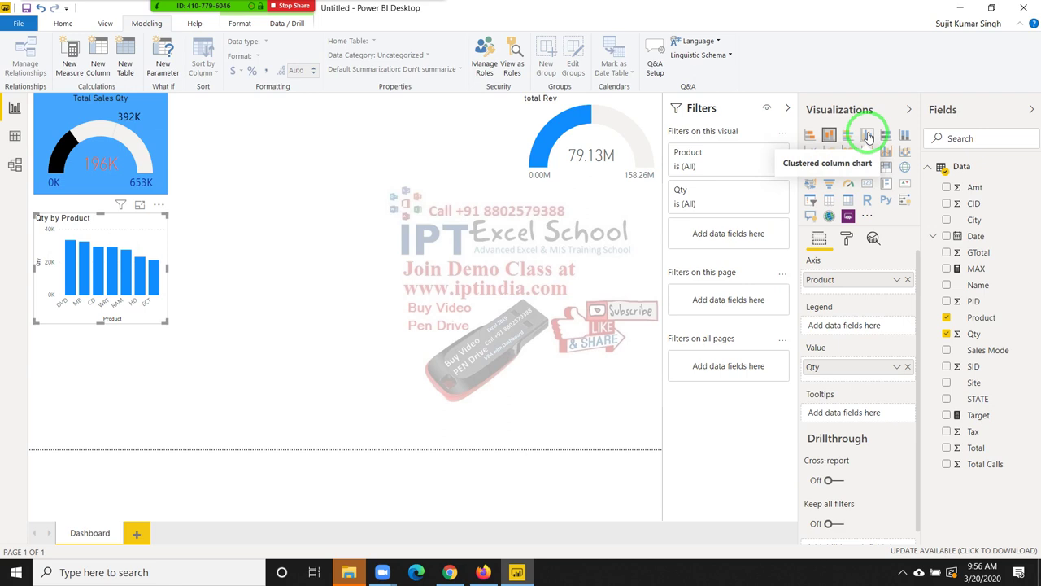
click(867, 136)
click(818, 142)
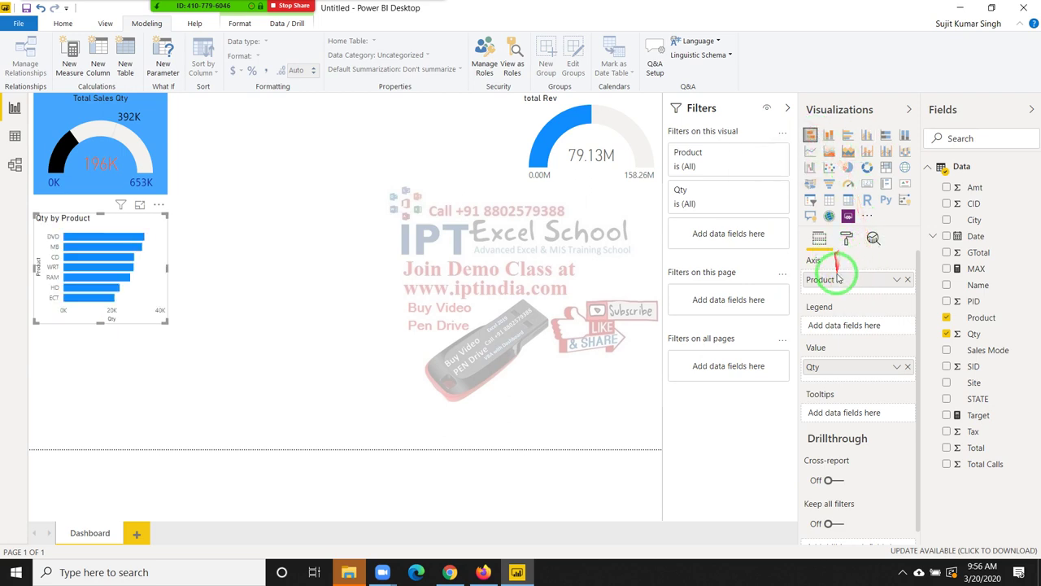
scroll(867, 349, down, 1)
scroll(865, 325, up, 1)
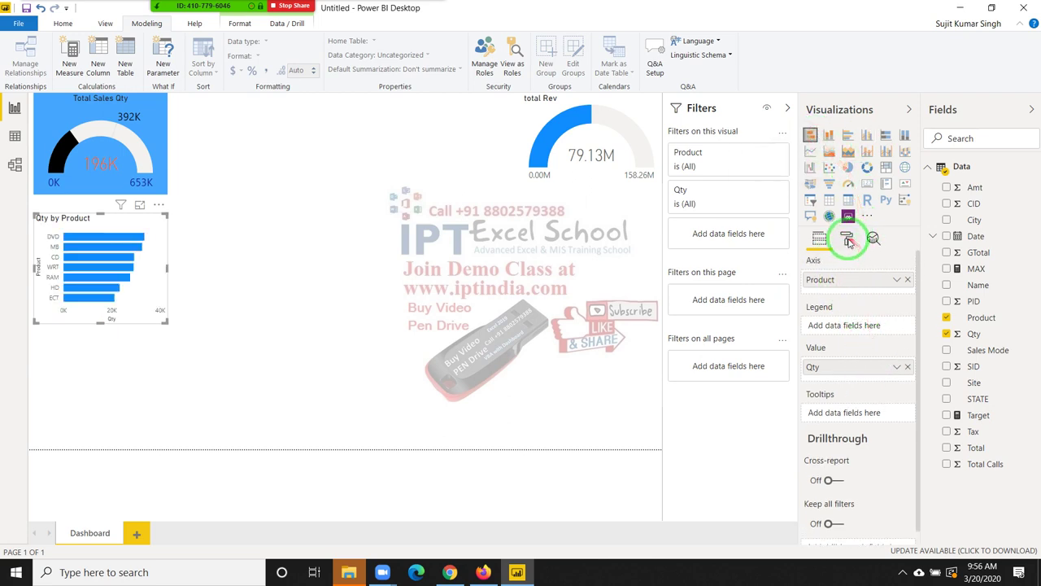
Resize the Qty by Product bar chart to fill more space below the Total Sales Qty gauge
click(849, 241)
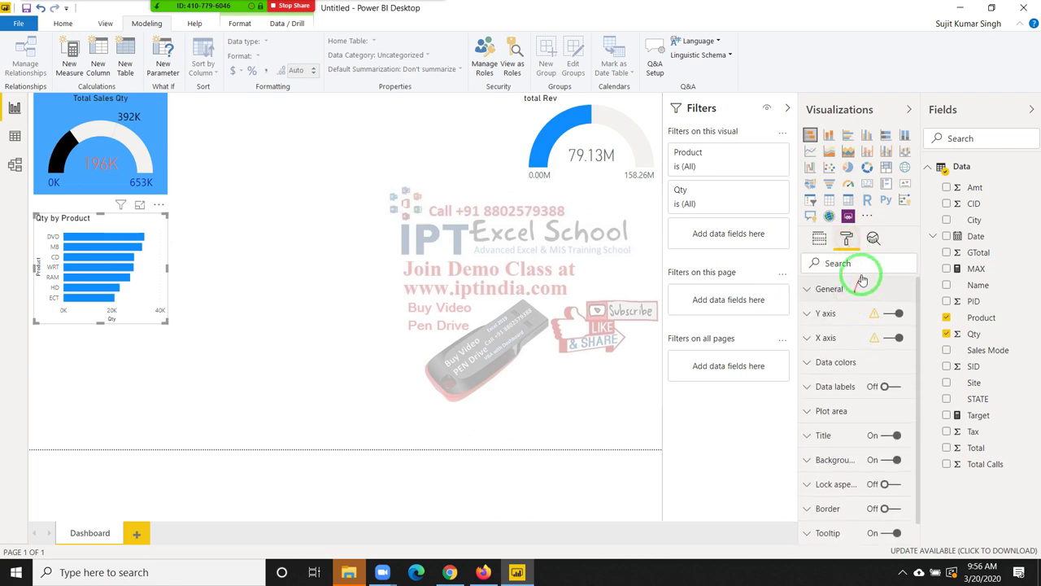
click(820, 238)
mouse_move(968, 165)
mouse_down()
mouse_move(464, 191)
mouse_move(144, 358)
mouse_up()
mouse_move(166, 321)
mouse_down()
mouse_move(179, 340)
mouse_move(154, 442)
mouse_up()
click(127, 228)
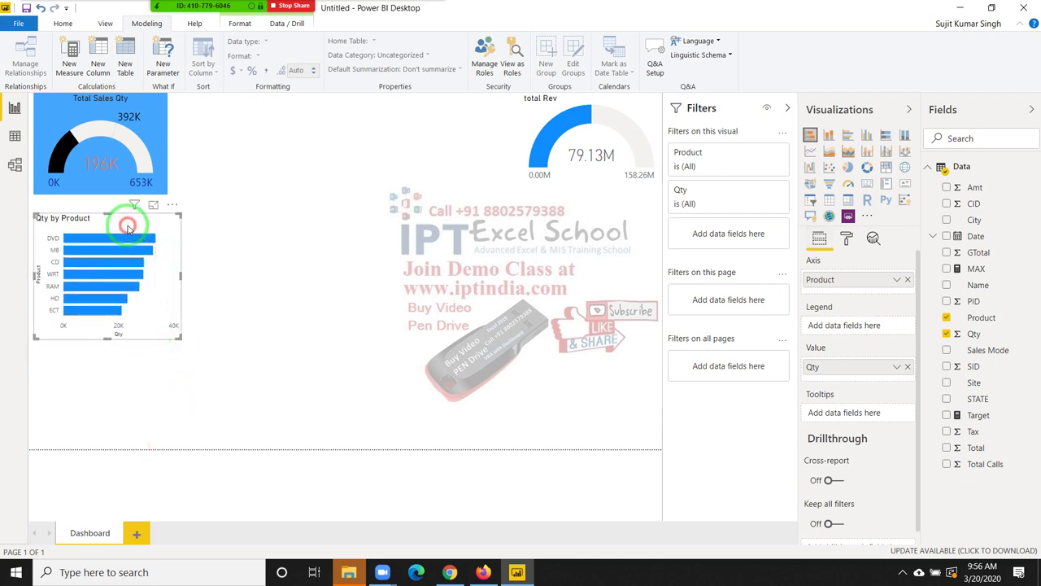
mouse_move(128, 230)
mouse_down()
mouse_move(212, 431)
mouse_move(205, 343)
mouse_up()
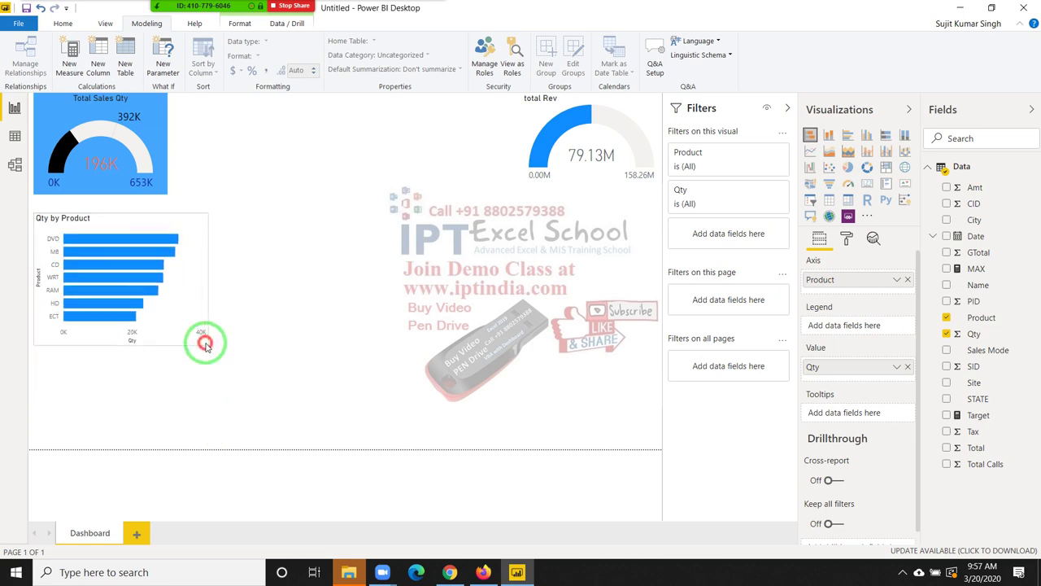
click(279, 290)
click(842, 169)
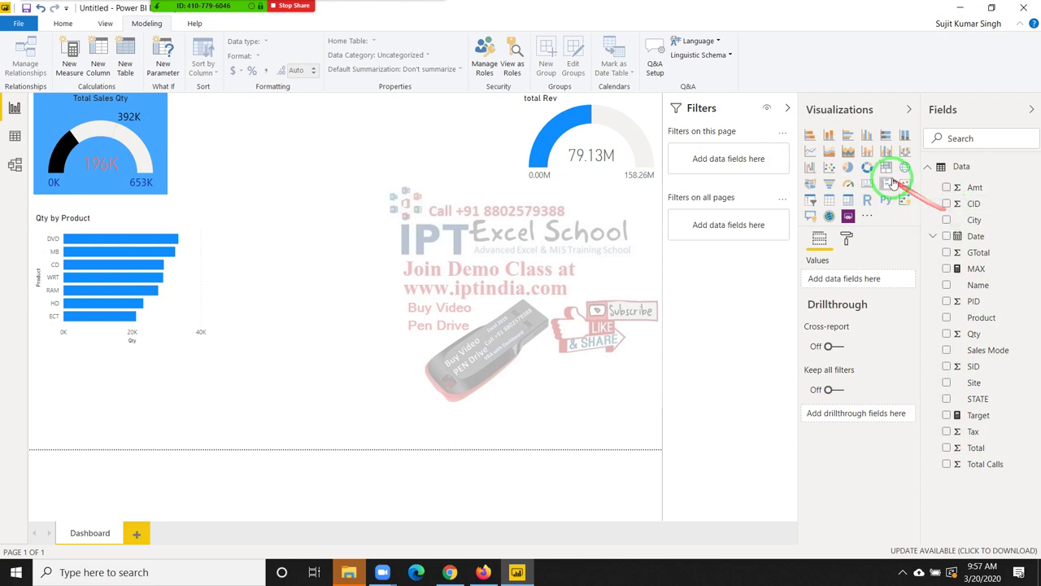
Add a scatter chart with City as details, then enlarge it in the page's middle
click(829, 167)
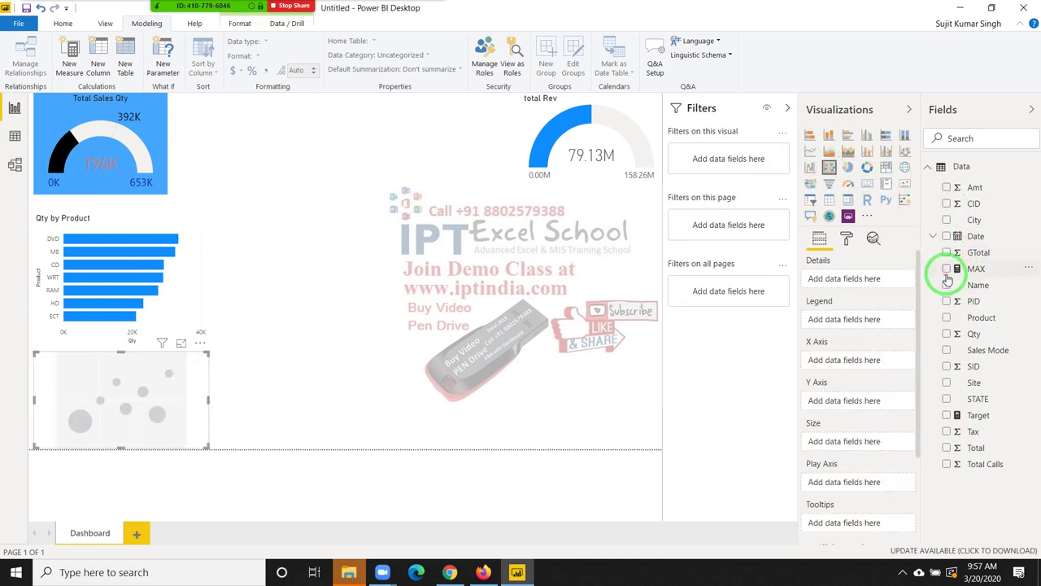
click(946, 220)
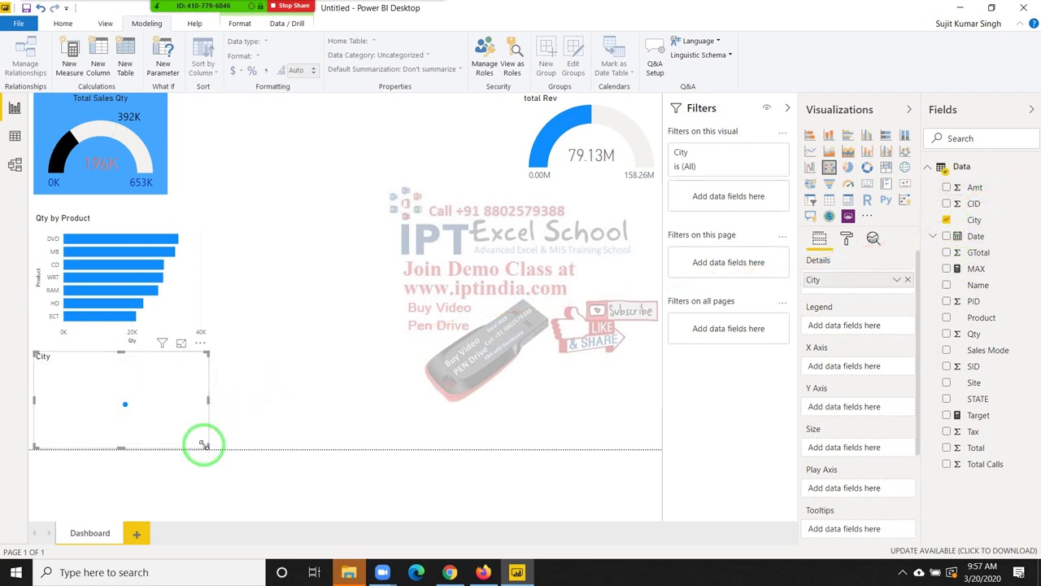
drag(203, 444, 265, 451)
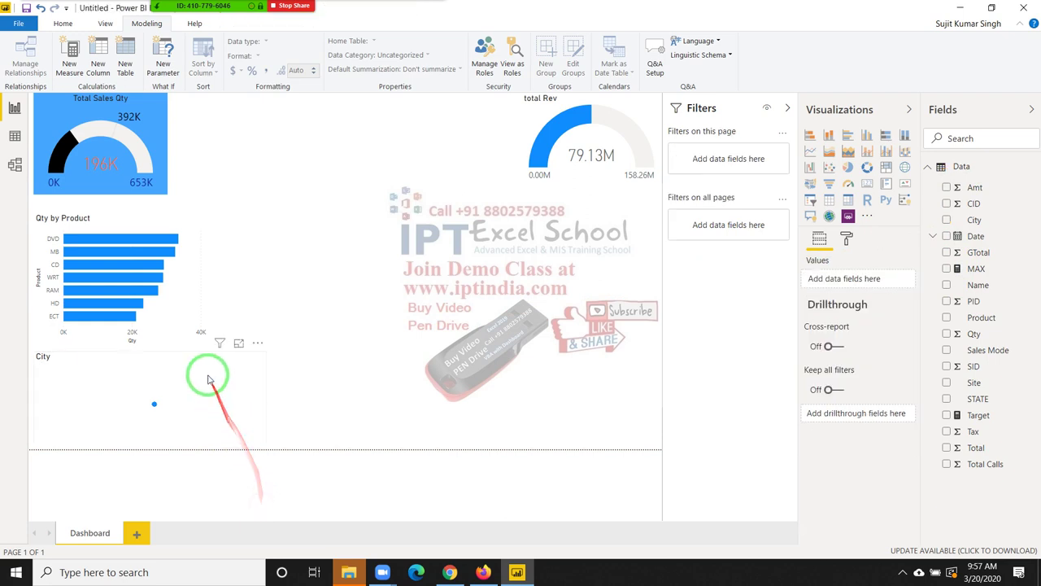
mouse_move(214, 371)
mouse_down()
mouse_move(407, 342)
mouse_move(447, 224)
mouse_up()
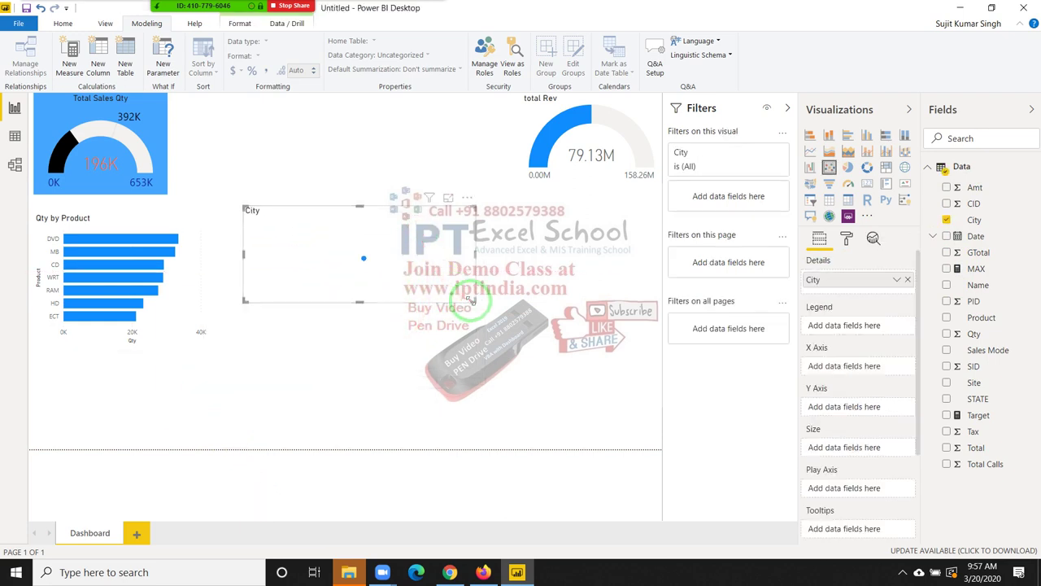
drag(476, 302, 534, 399)
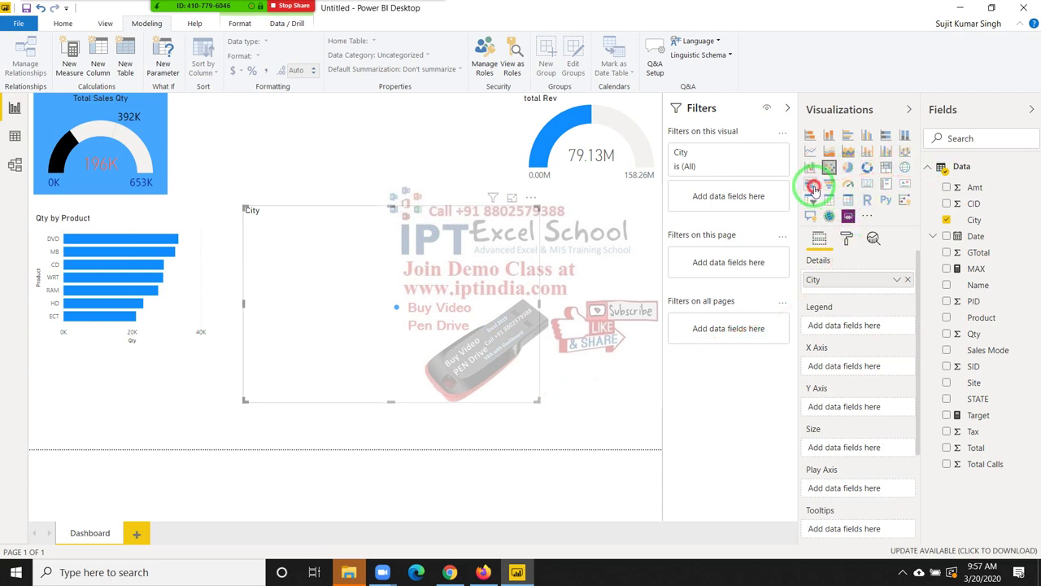
Turn the City visual into a filled map and zoom it in on India
click(814, 188)
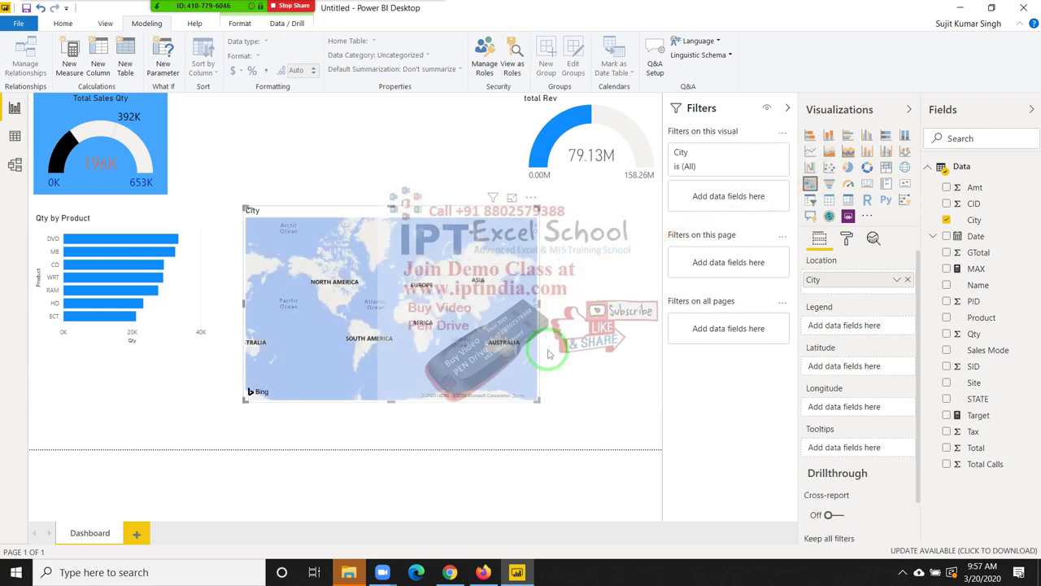
scroll(533, 345, up, 3)
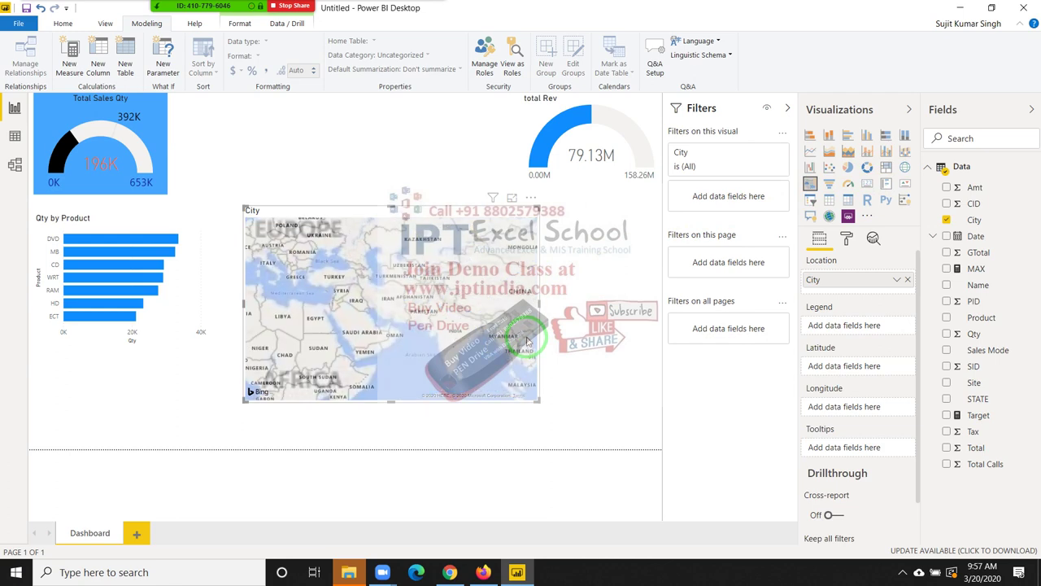
mouse_move(497, 339)
mouse_down()
mouse_move(439, 320)
mouse_move(458, 340)
mouse_up()
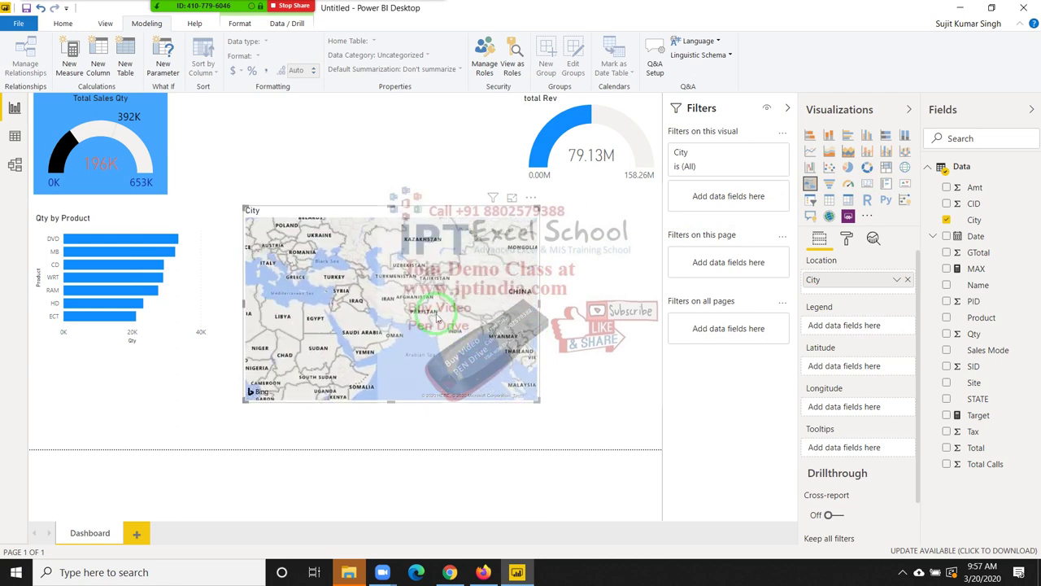
double_click(415, 297)
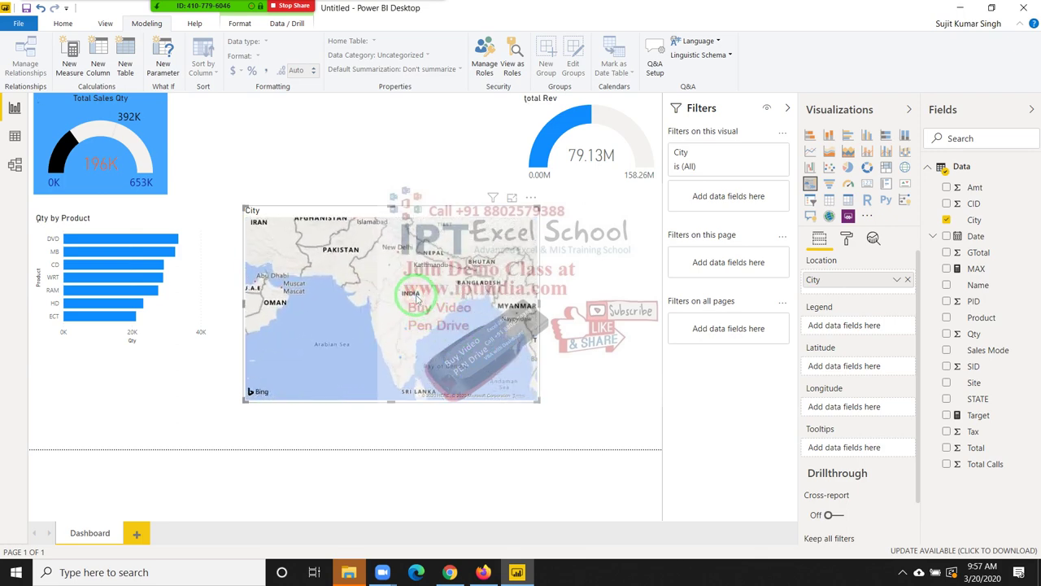
double_click(461, 295)
drag(463, 294, 465, 333)
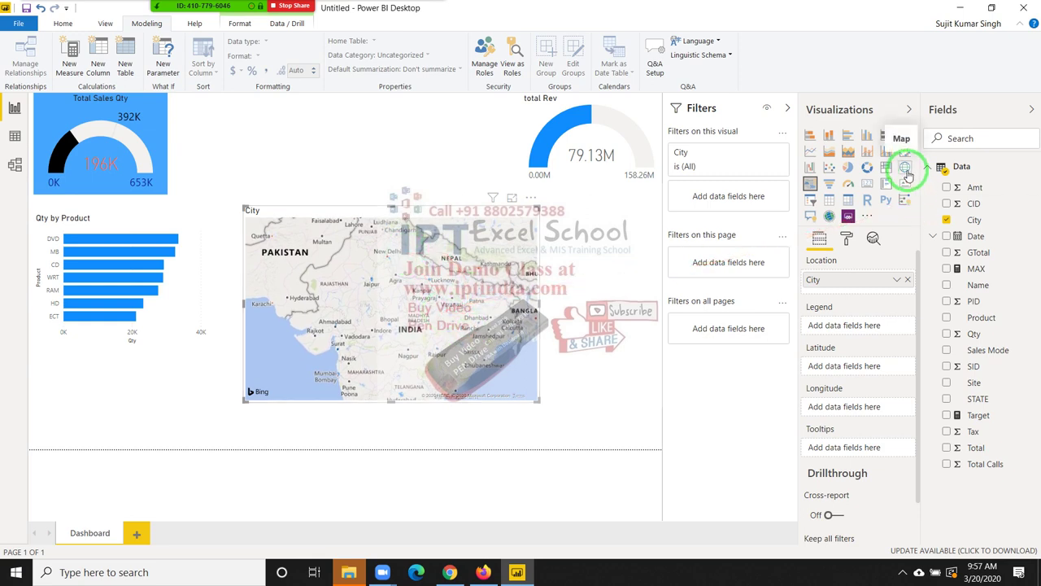
Switch it to a bubble map and zoom into western and central India
click(906, 172)
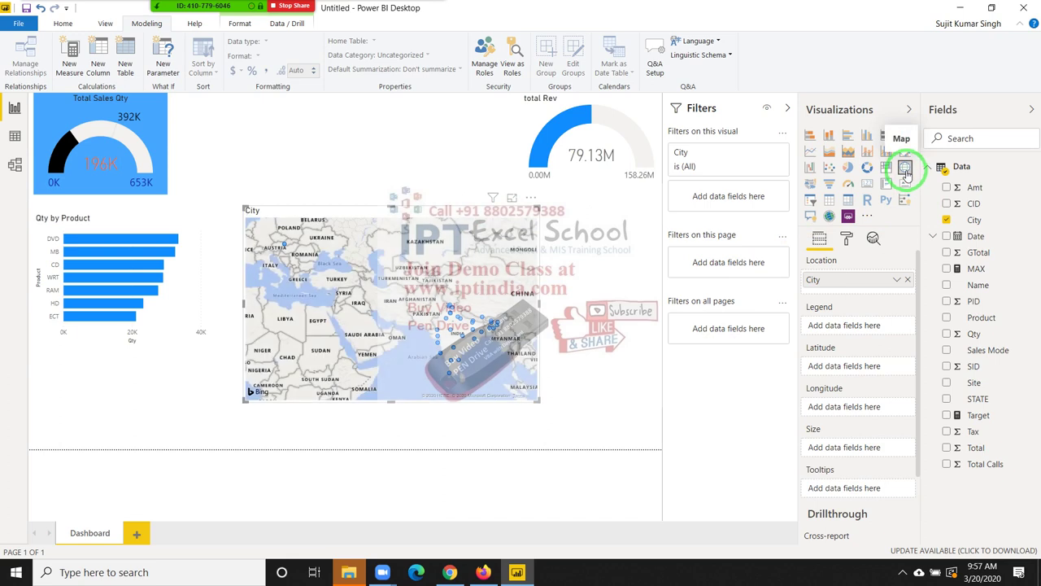
click(484, 356)
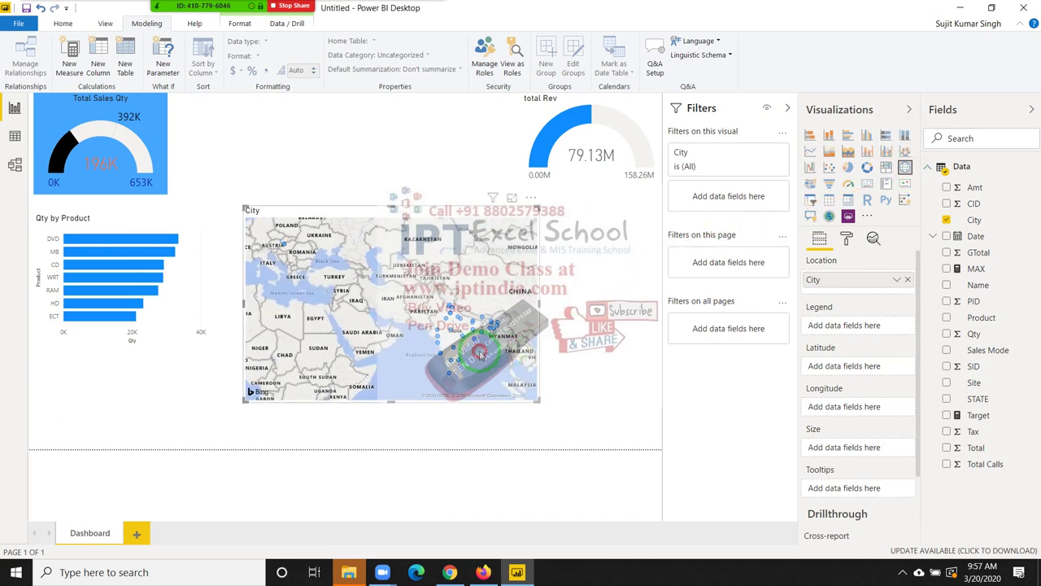
double_click(481, 355)
double_click(481, 356)
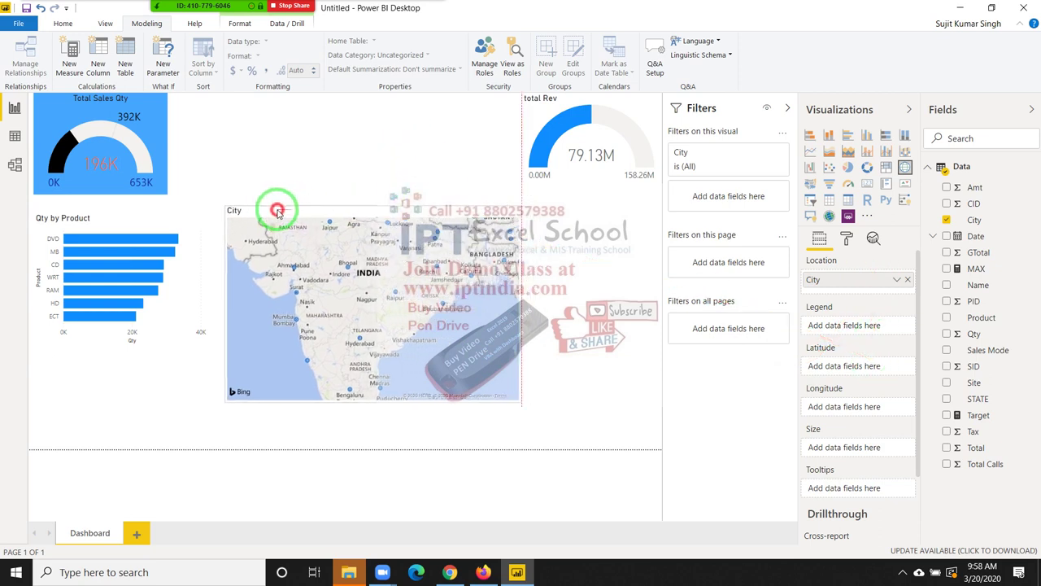
Shrink the City map and position it just right of the Qty by Product chart
drag(293, 212, 269, 207)
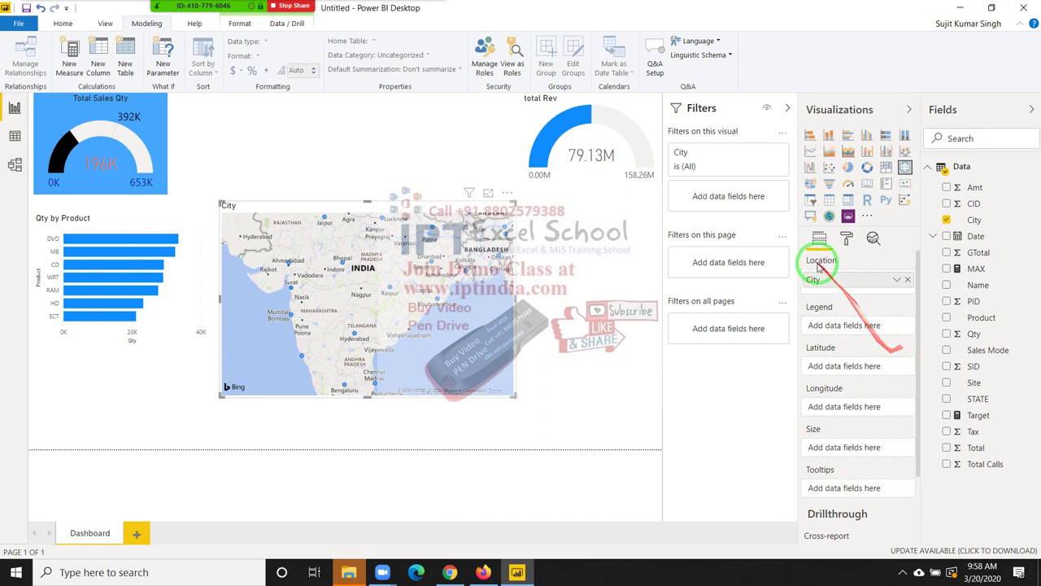
drag(346, 210, 354, 224)
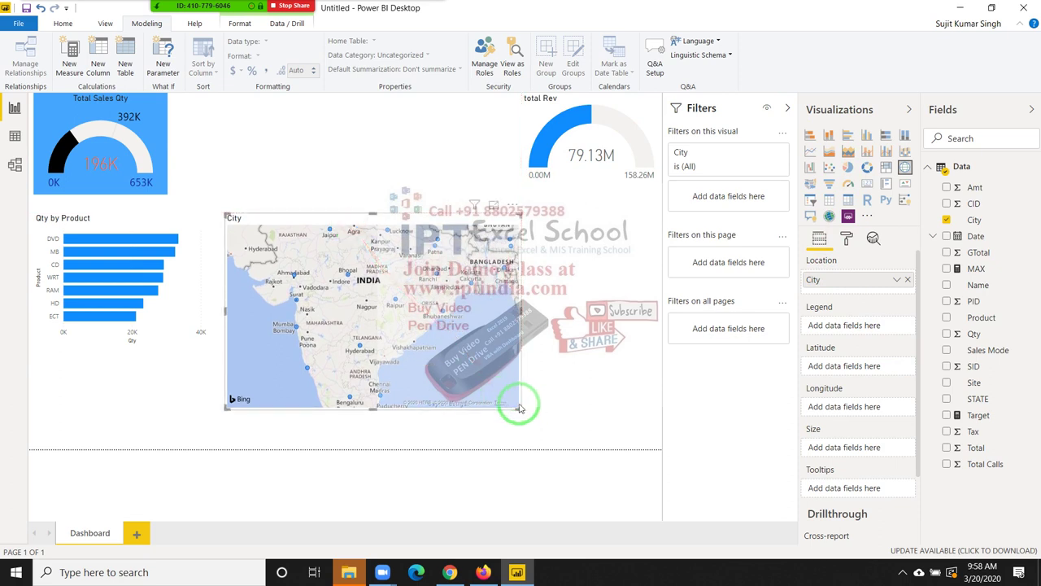
drag(519, 407, 487, 368)
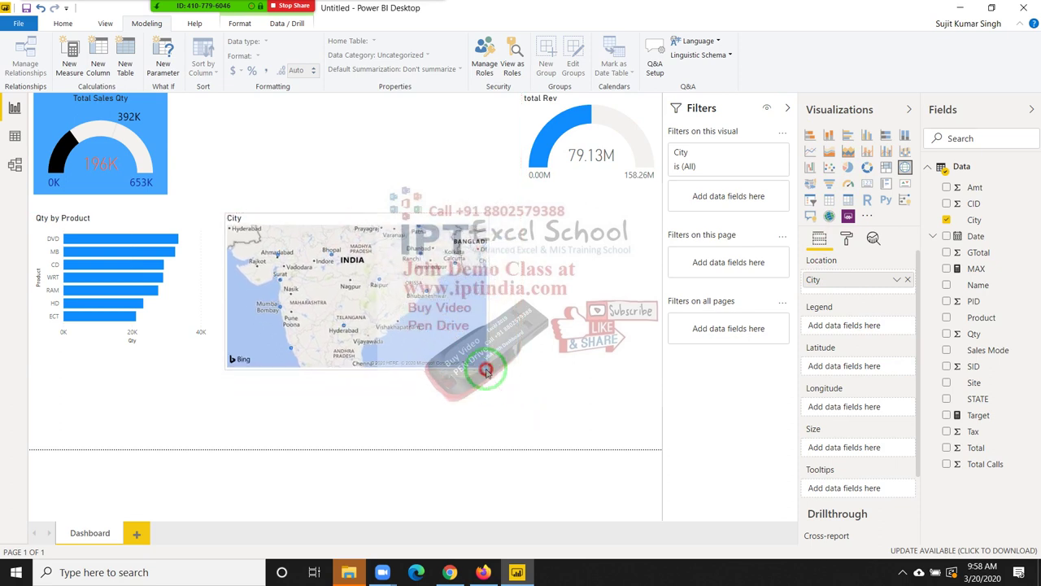
click(544, 392)
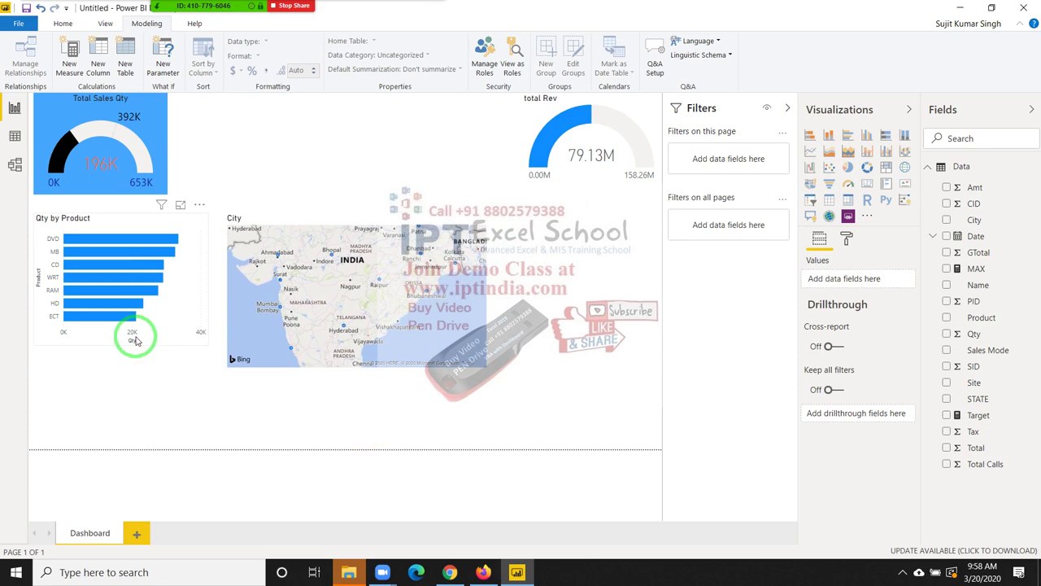
click(107, 293)
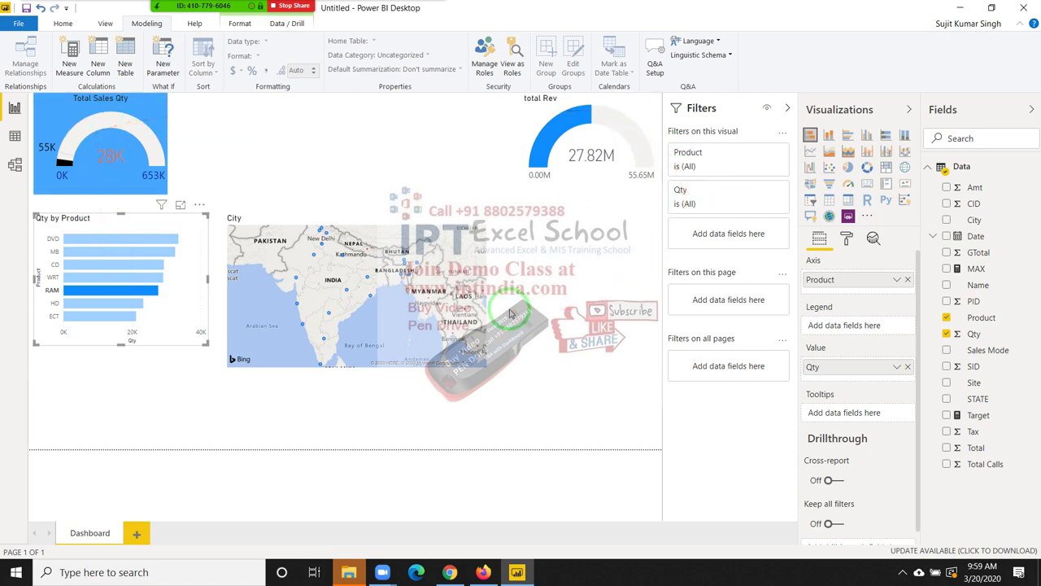
click(118, 293)
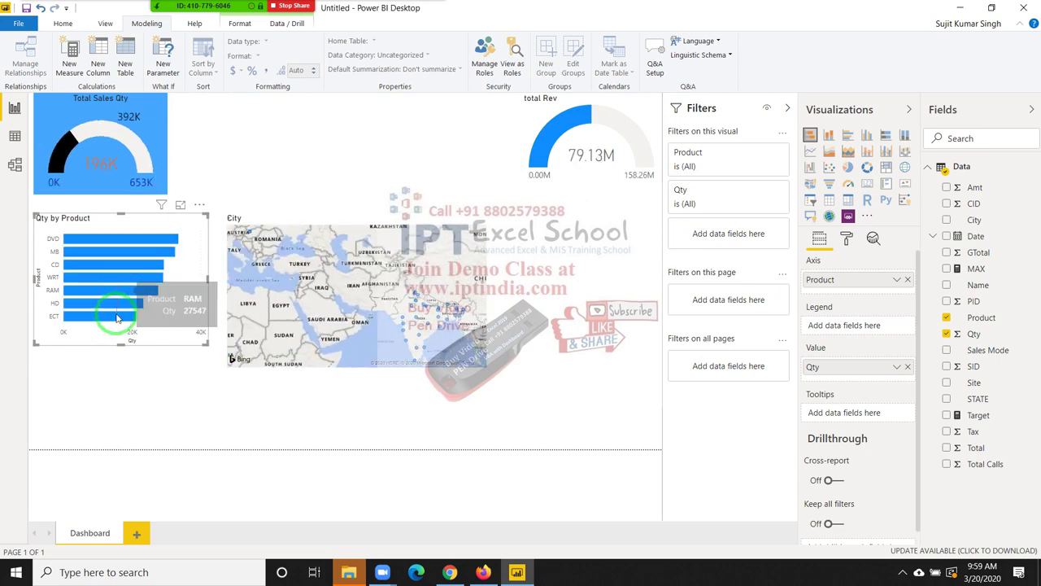
mouse_move(727, 168)
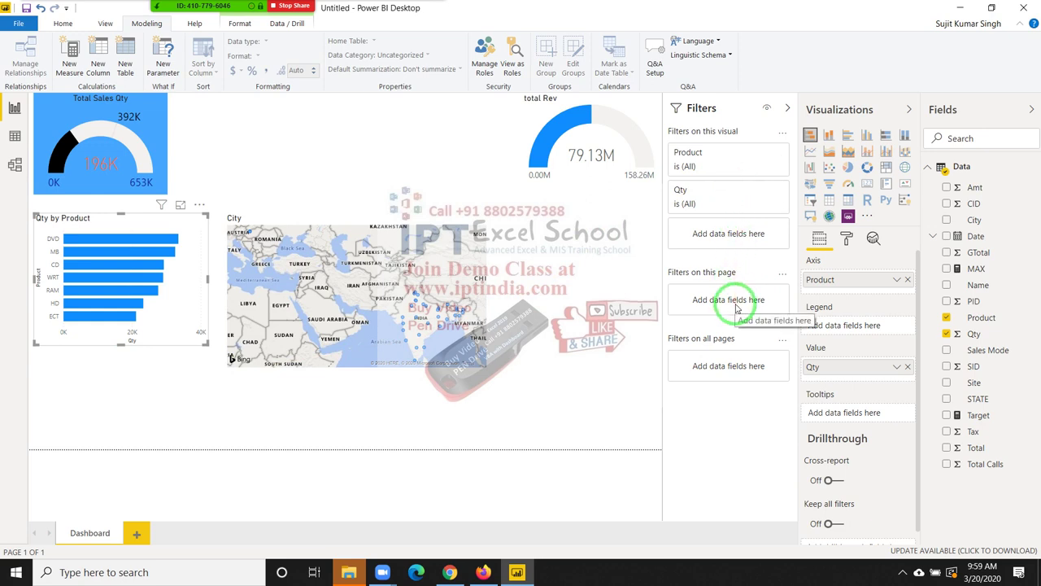
click(14, 136)
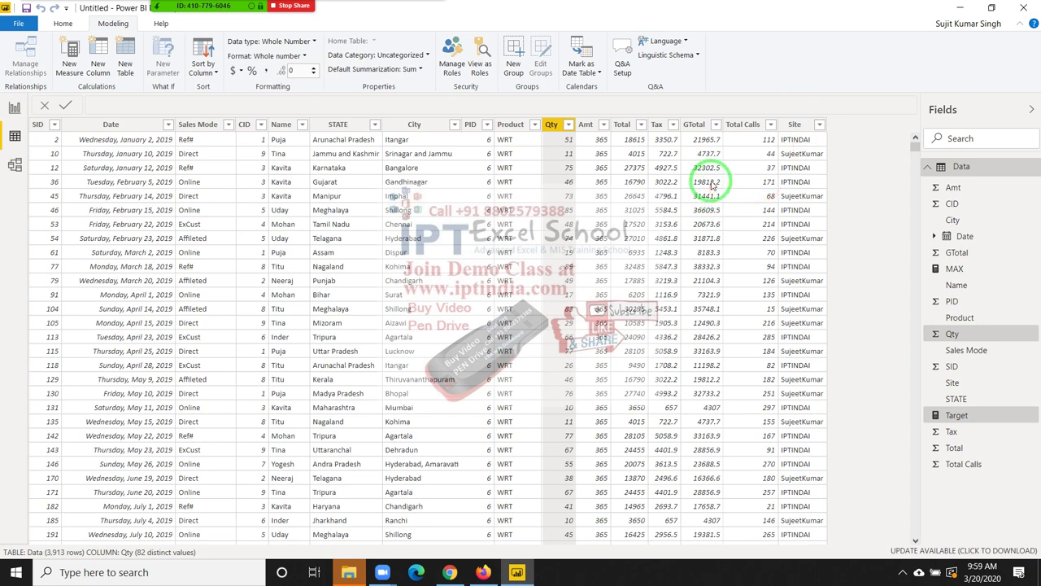
click(708, 144)
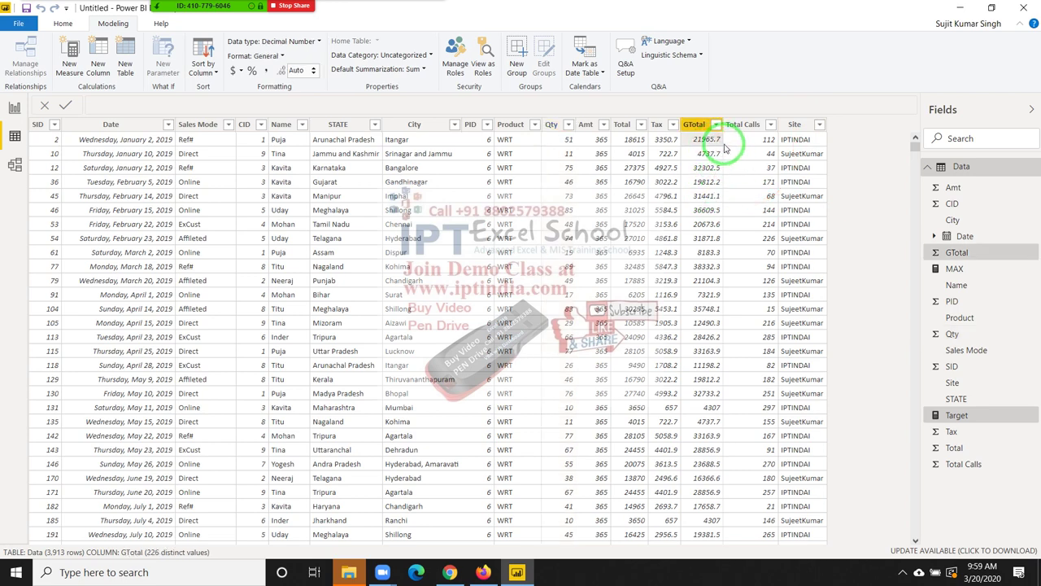
click(736, 146)
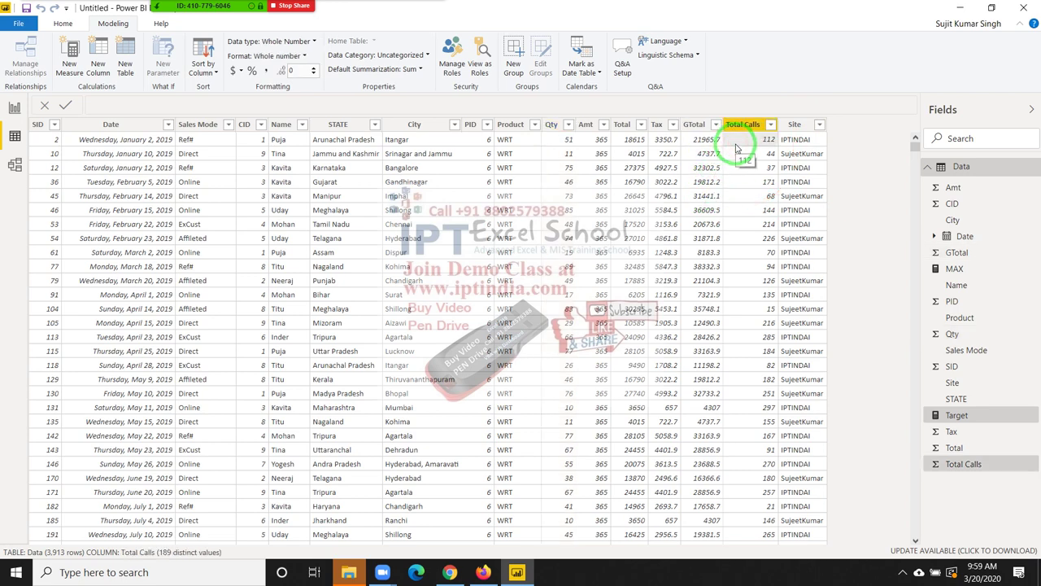
click(704, 145)
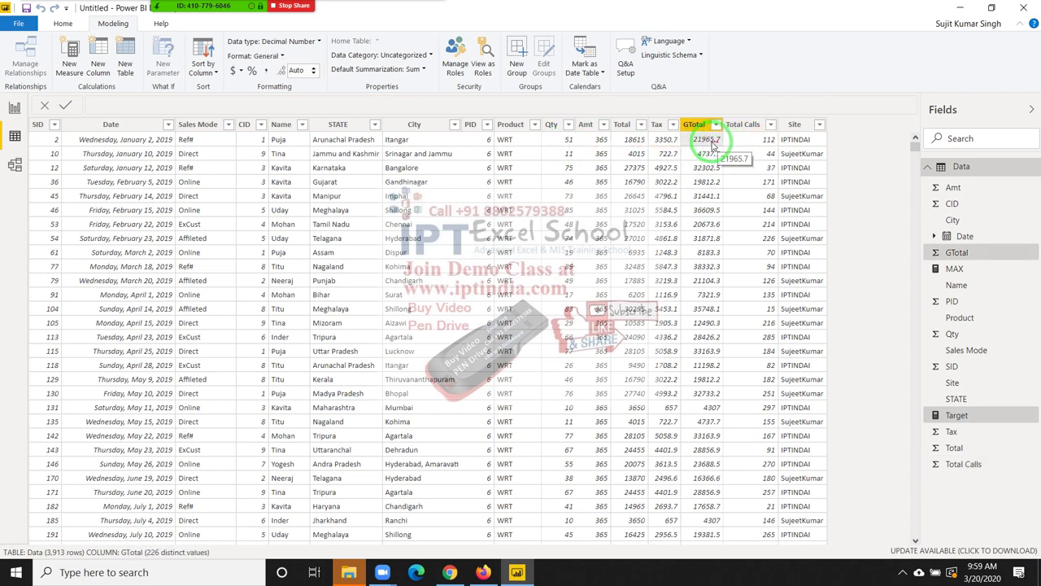
drag(712, 144, 11, 159)
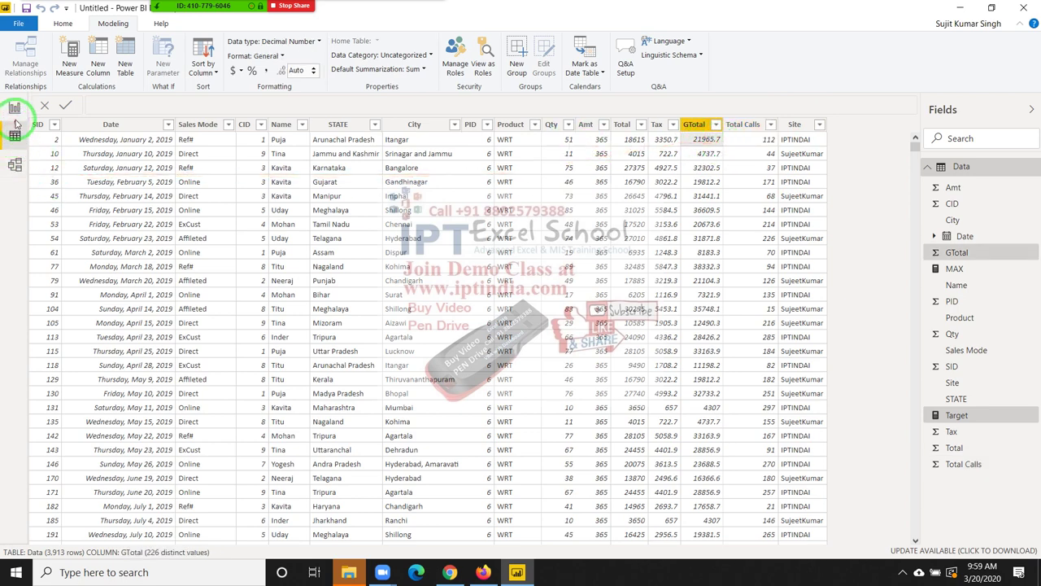
click(14, 106)
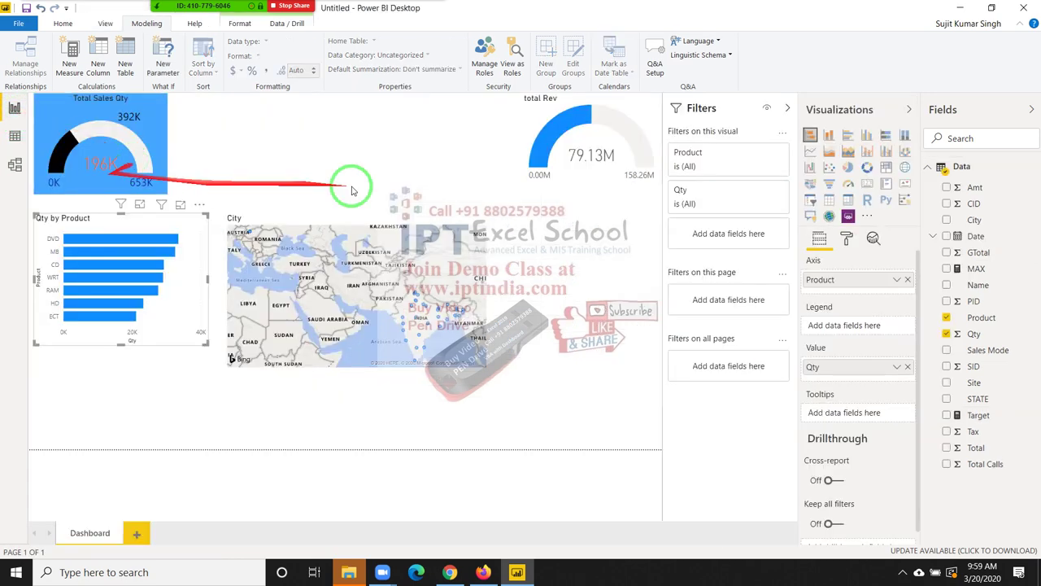
drag(126, 165, 823, 137)
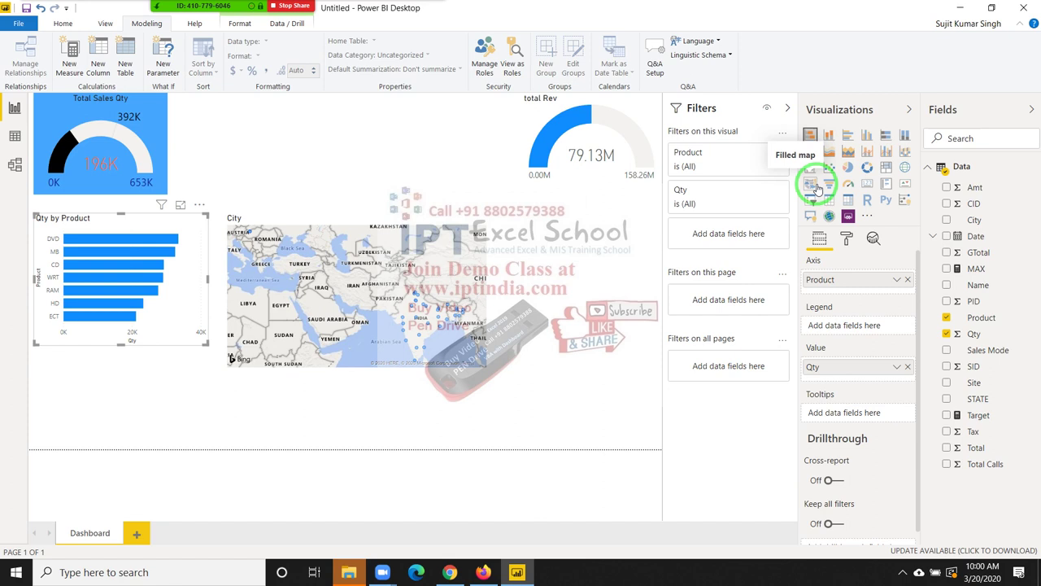
Show the Zoom meeting's Participants list over the Power BI report
click(172, 23)
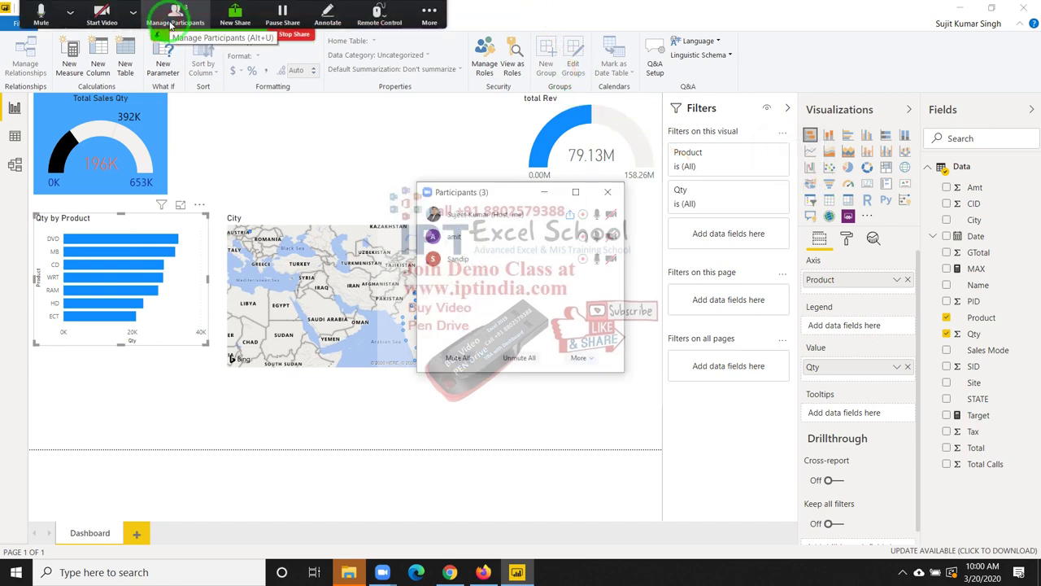